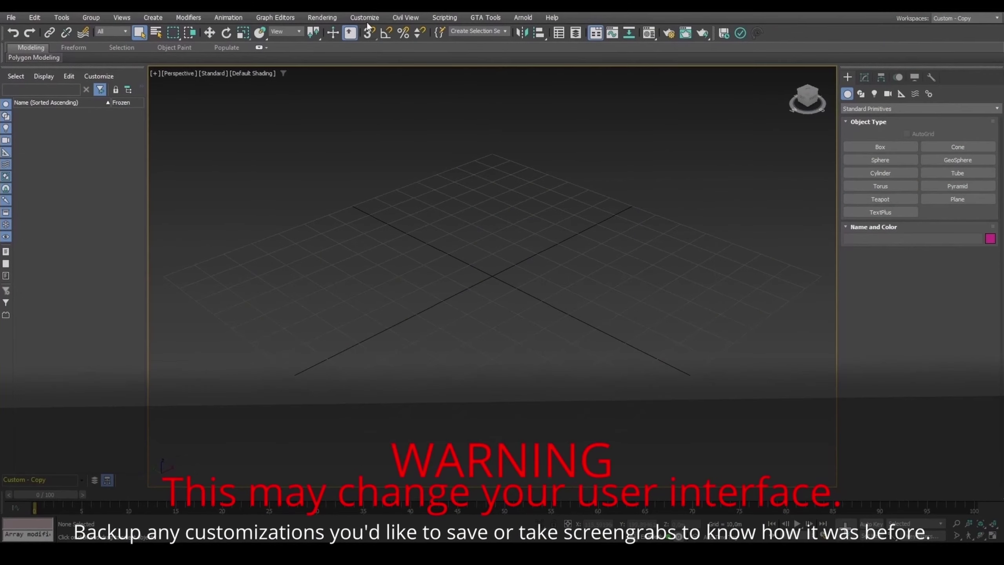
Step: Preview the glass-panel double door in MTA:SA, then open 3ds Max's Customize menu
click(365, 19)
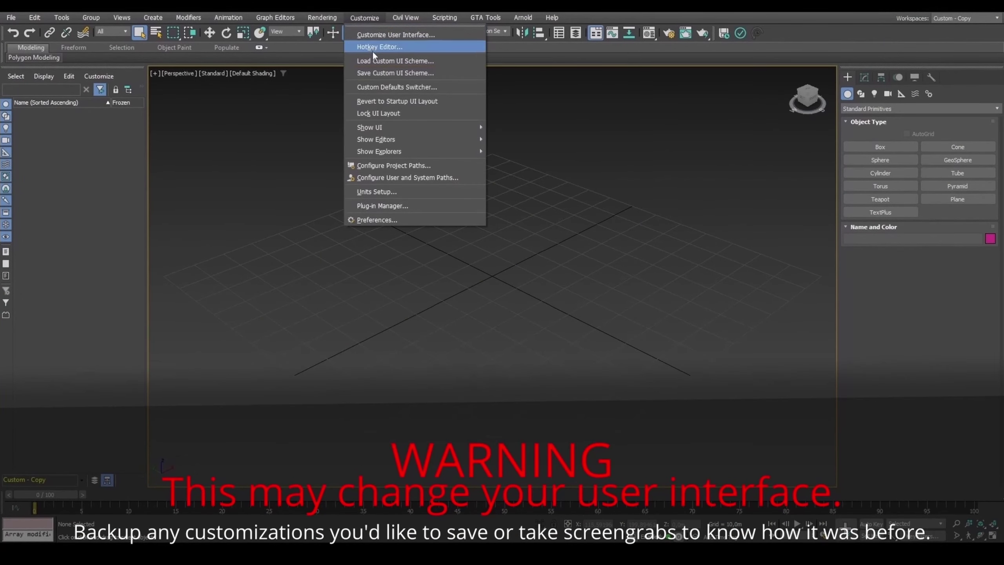
Step: Apply the Max.Legacy UI defaults and import bevman_LAW2.dff with standard materials
click(378, 89)
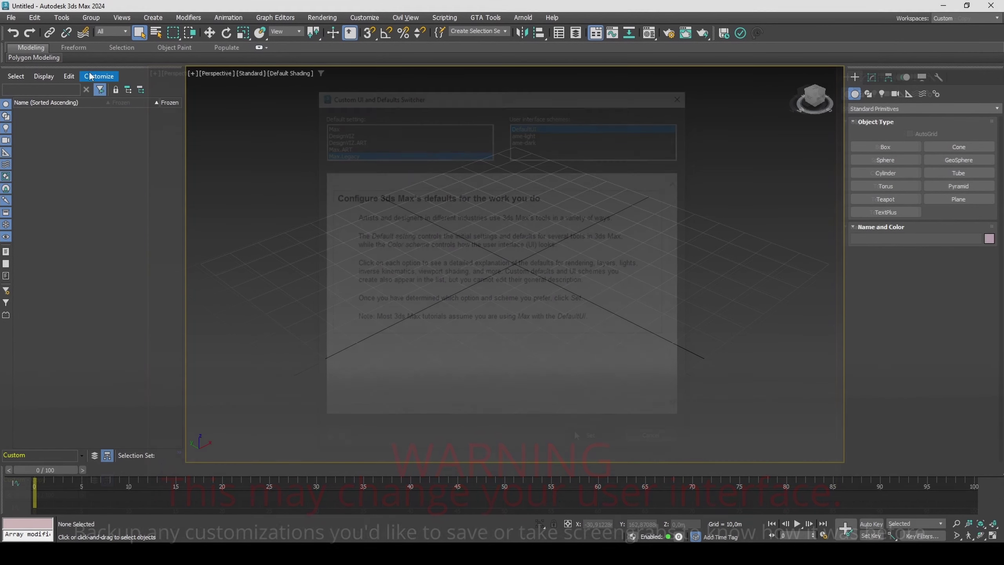
click(11, 18)
mouse_move(24, 171)
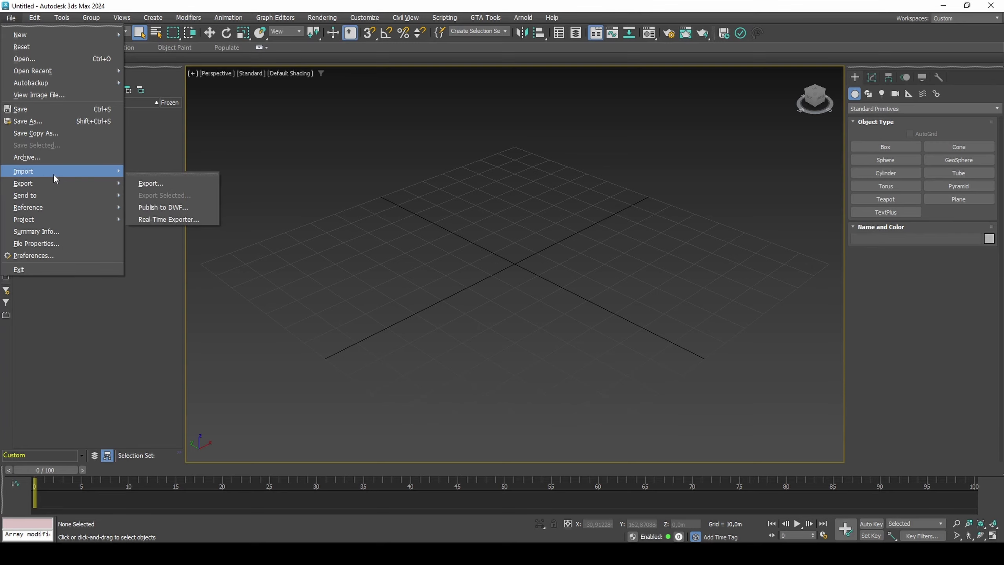
click(150, 173)
double_click(301, 177)
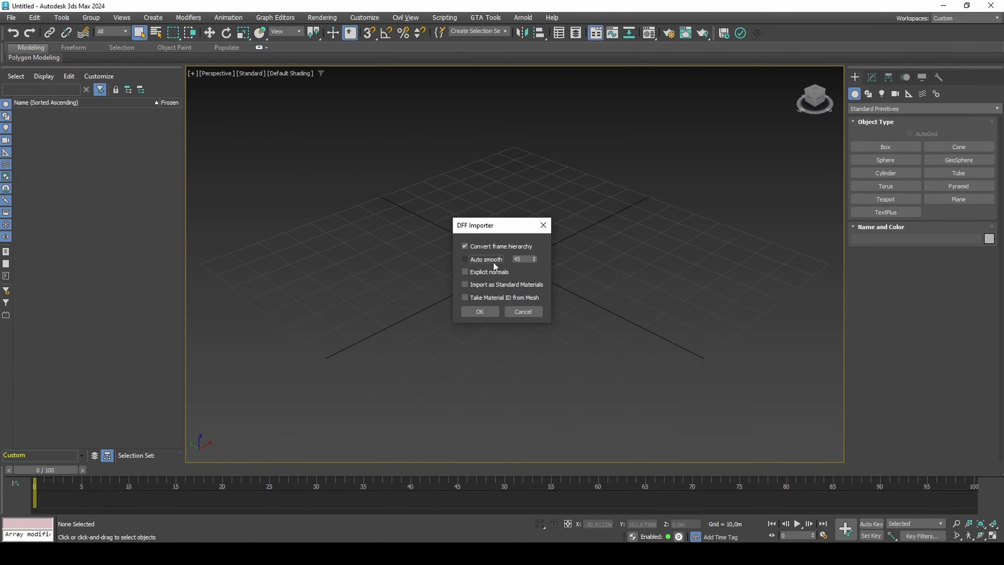
click(494, 285)
Step: Finish the DFF import and enable Backface Cull on the bevman_LAW2 house in Object Properties
click(489, 311)
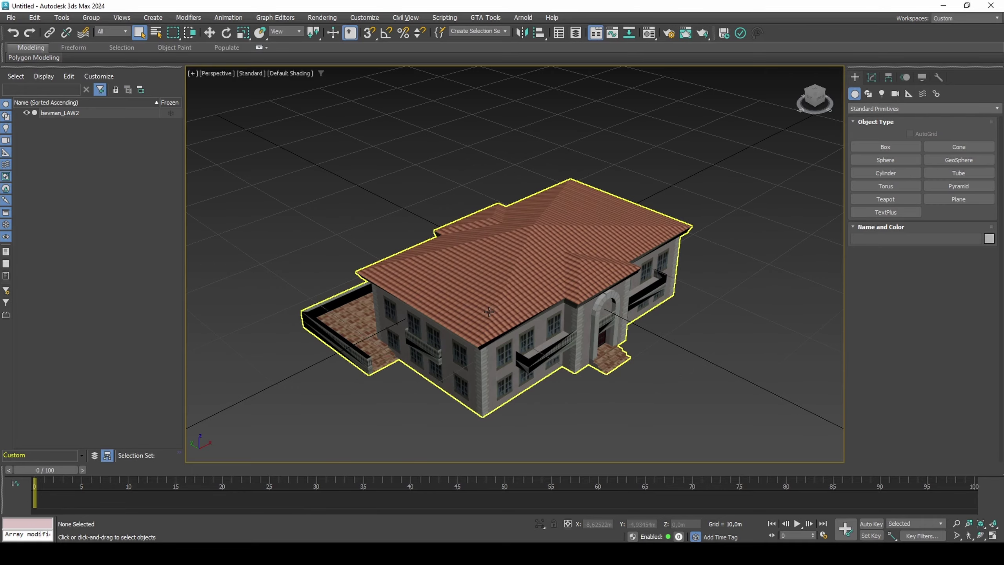
alt+middle_drag(488, 311, 458, 245)
scroll(473, 274, up, 5)
right_click(483, 233)
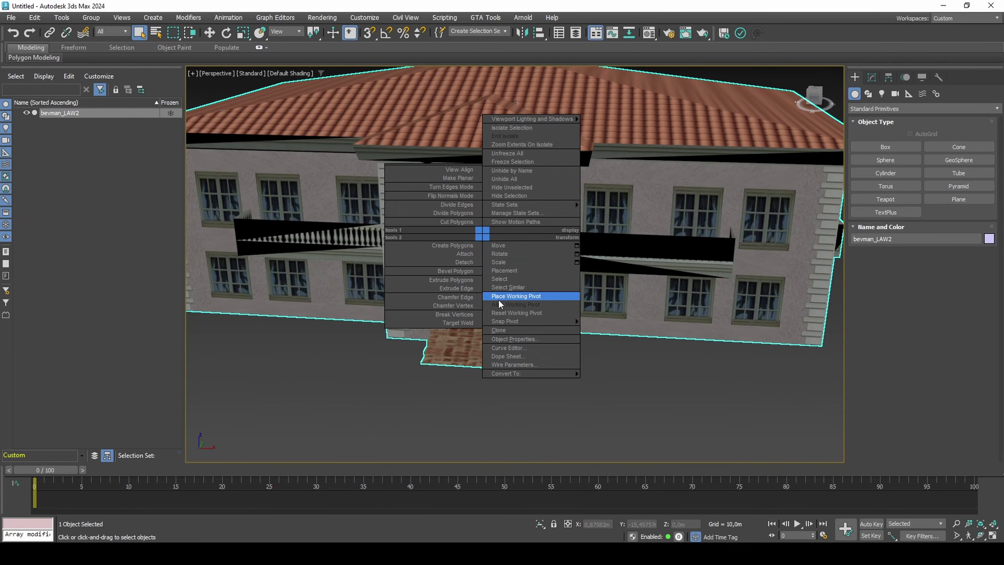
click(505, 339)
click(445, 304)
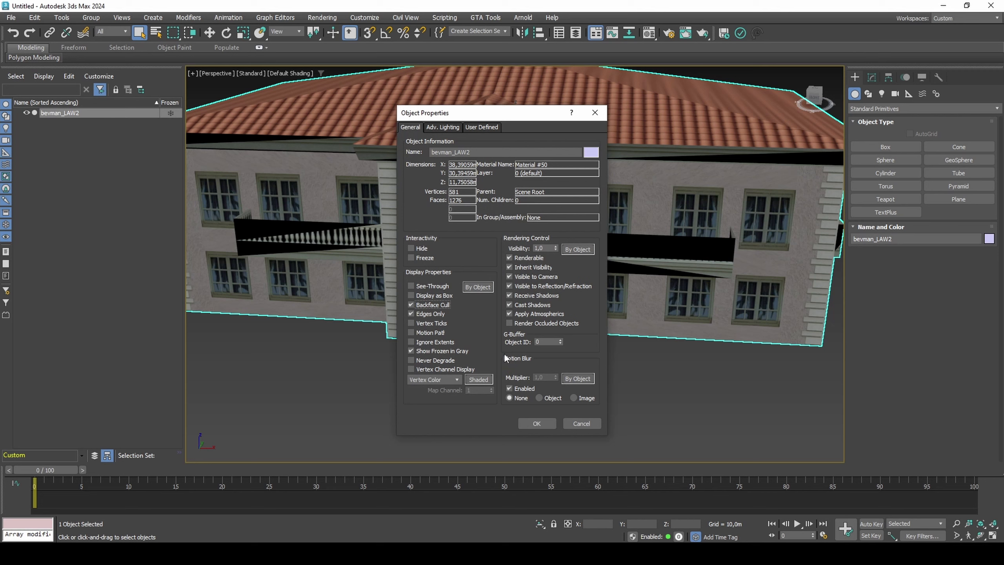
click(533, 421)
click(872, 77)
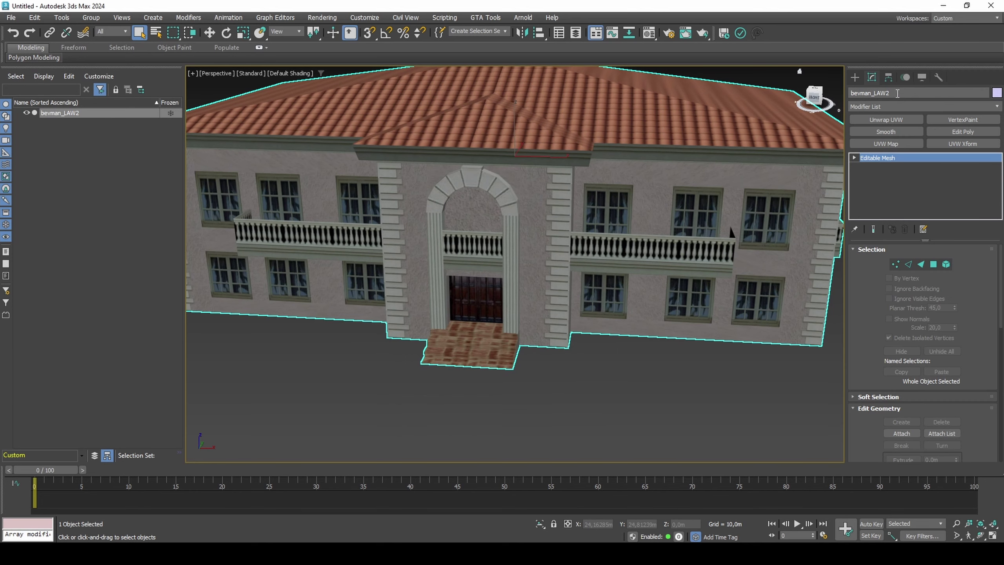
Step: Add Edit Poly to the house and select the front door's polygons
click(939, 131)
key(4)
click(483, 304)
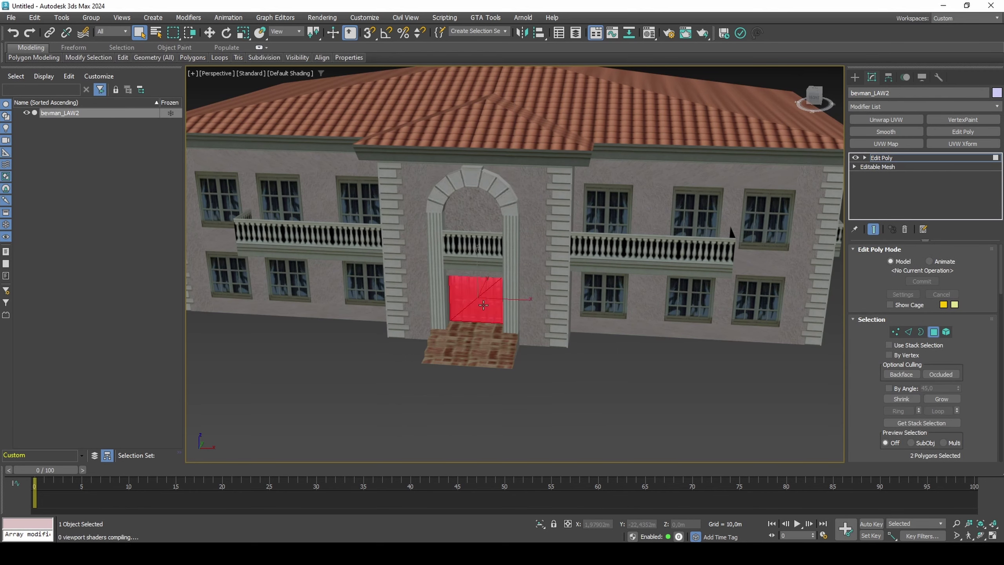
scroll(865, 376, down, 3)
scroll(866, 376, down, 3)
scroll(865, 376, down, 3)
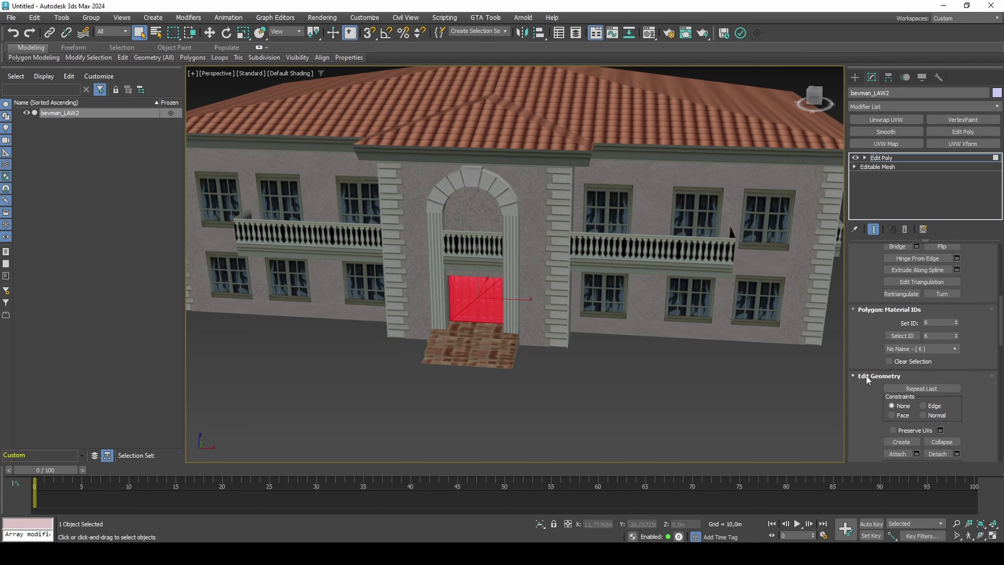
scroll(872, 377, down, 2)
Step: Detach the door polygons as Object001 and isolate that object
click(937, 422)
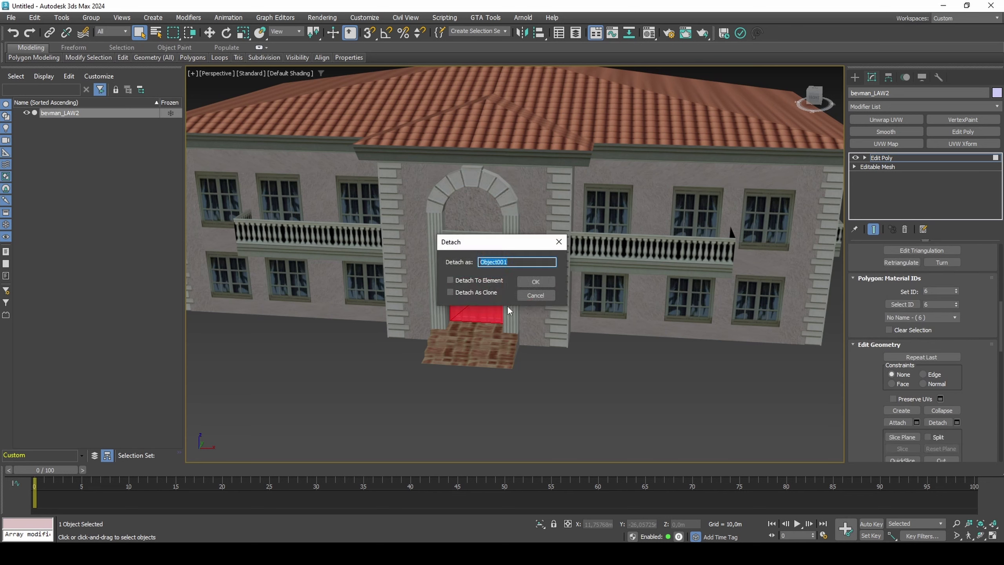
click(534, 281)
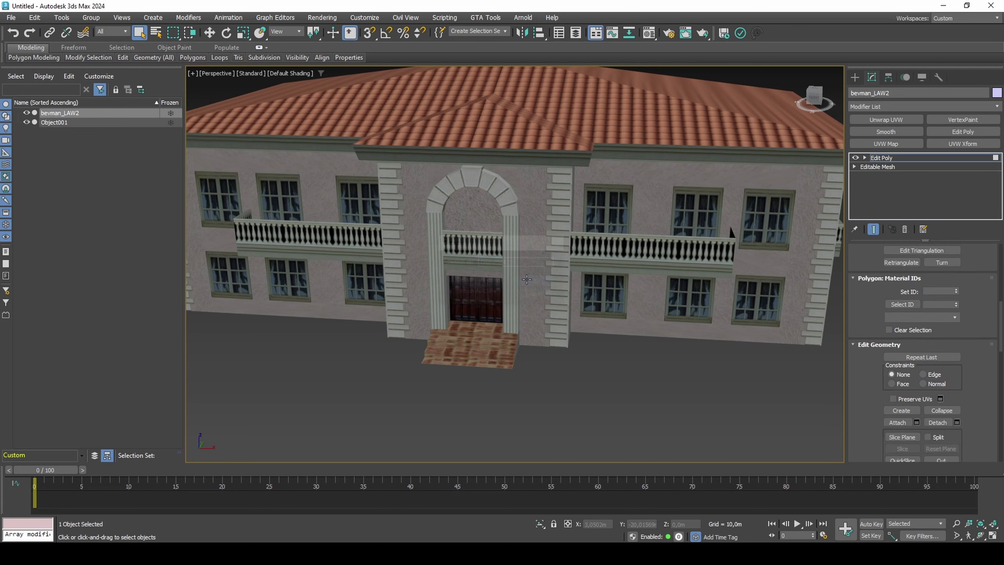
click(476, 291)
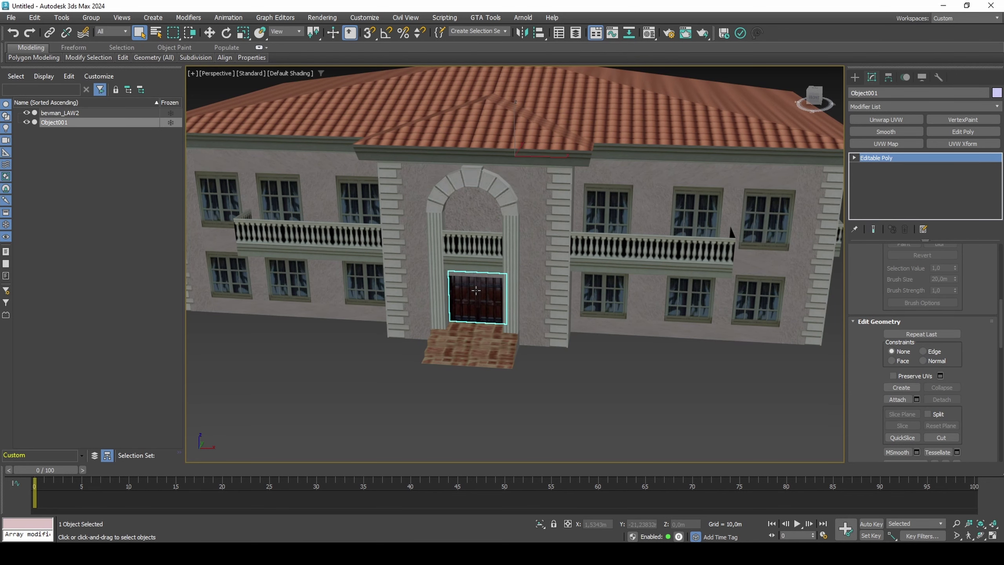
click(540, 523)
Step: Add Edit Poly to Object001 and remove the door's diagonal and vertical centre edges
click(943, 131)
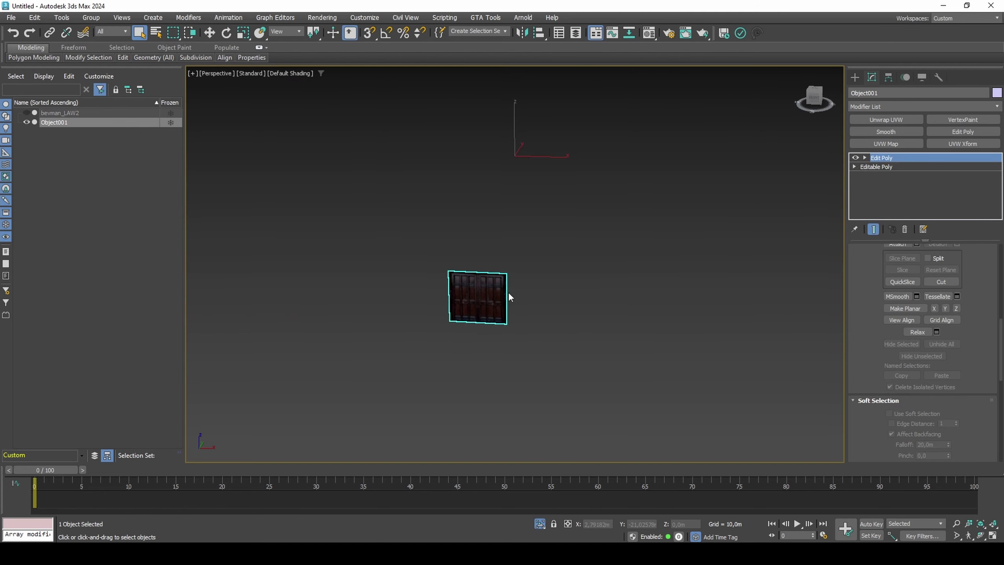
key(F4)
scroll(478, 297, up, 3)
scroll(477, 297, up, 2)
key(2)
click(482, 294)
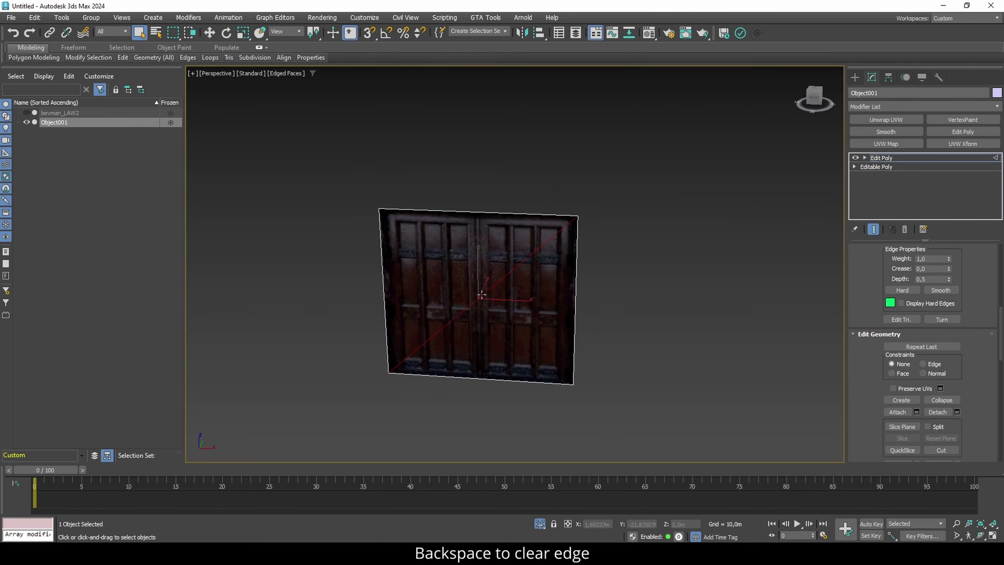
click(479, 318)
right_click(488, 319)
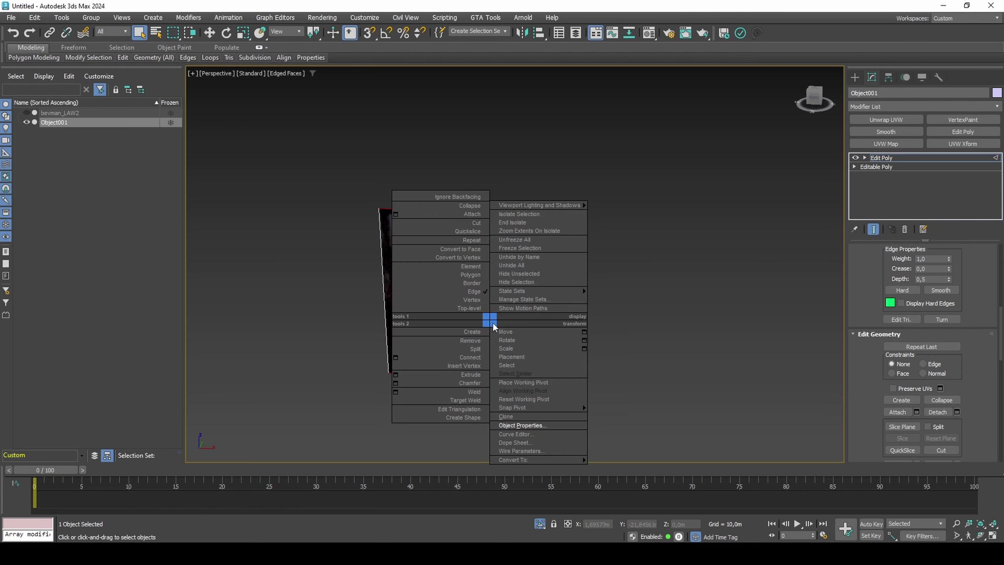
click(443, 360)
Step: Delete the right-half polygon so only the left door leaf remains
key(4)
click(527, 309)
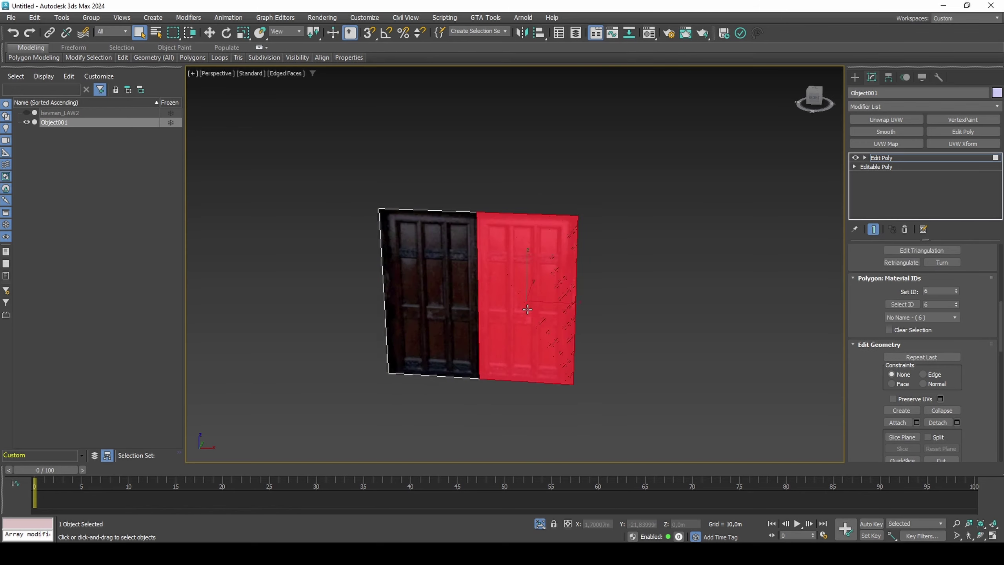
key(Delete)
key(4)
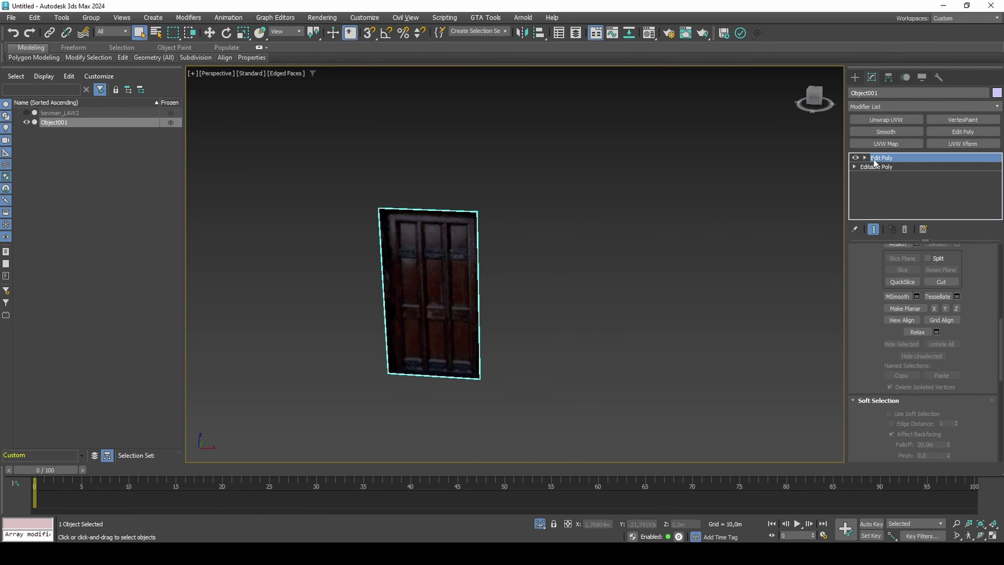
click(931, 106)
Step: Add a Shell modifier with 0 outer and 0,1m inner thickness
text(sh)
click(880, 127)
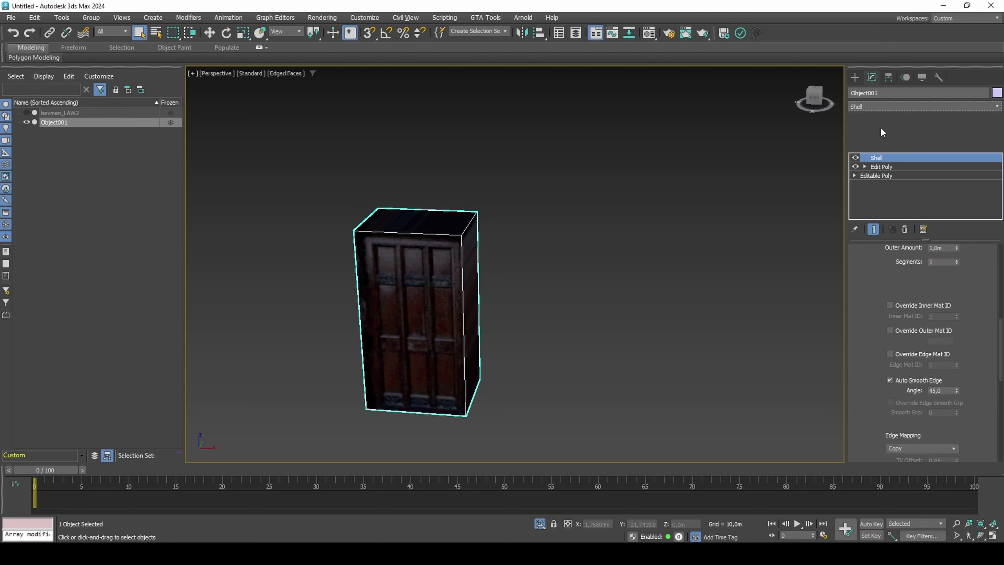
scroll(959, 269, up, 3)
right_click(957, 275)
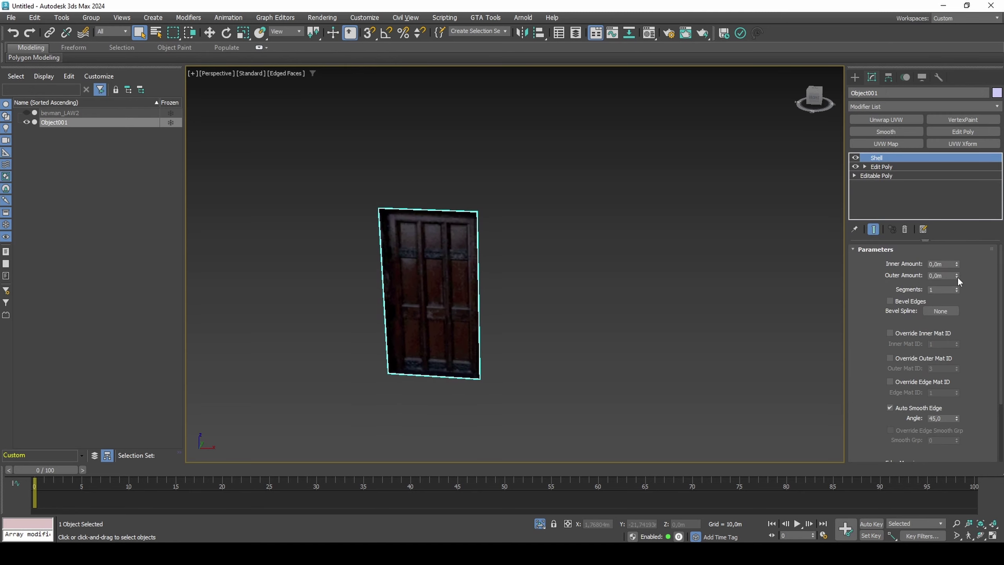
alt+middle_drag(537, 279, 817, 263)
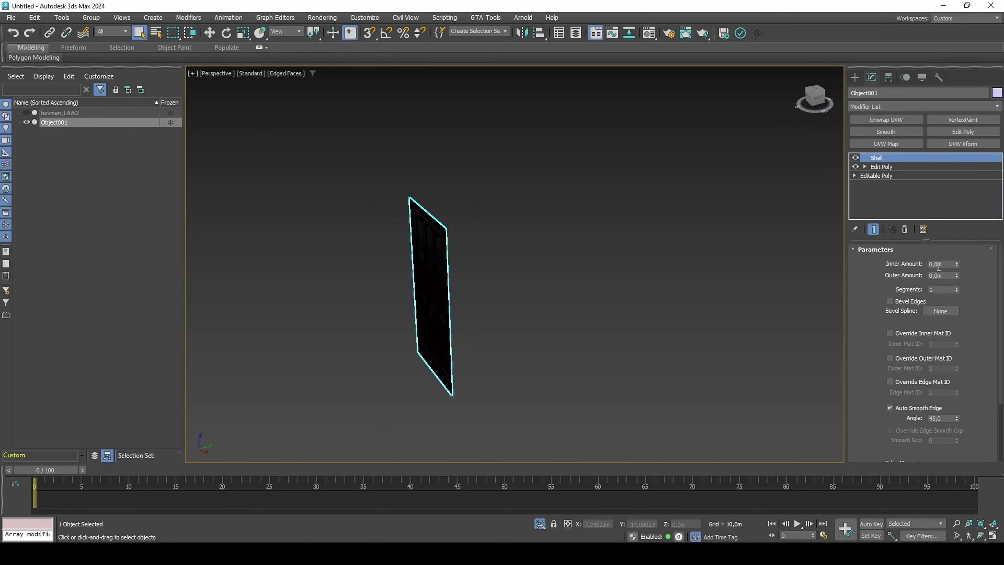
key(Return)
Step: Orbit around the shelled door and switch the viewport to Flat Color shading
alt+middle_drag(639, 285, 451, 284)
scroll(450, 285, up, 3)
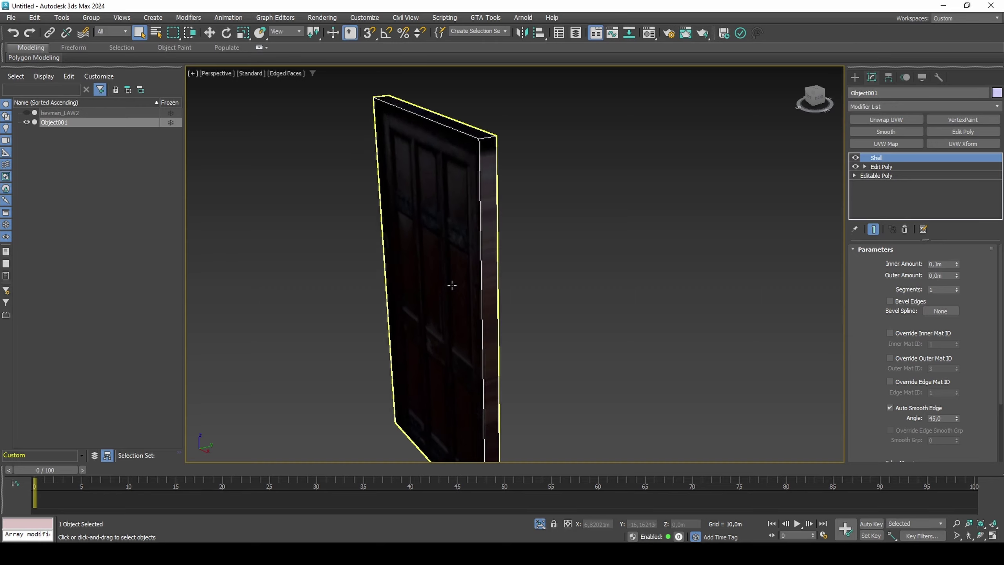
scroll(460, 275, up, 3)
scroll(460, 274, down, 5)
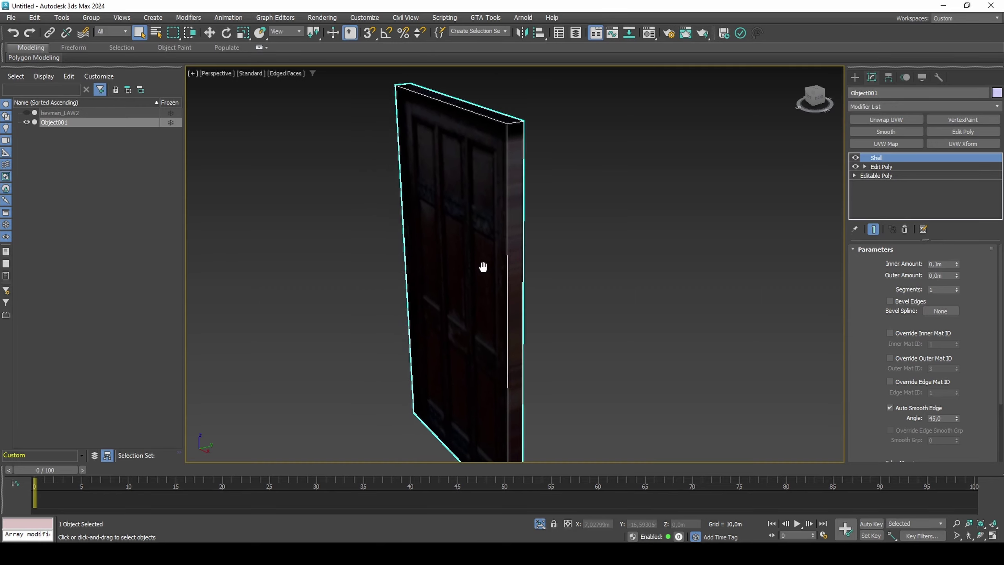
click(294, 74)
click(291, 121)
mouse_move(400, 177)
alt+middle_down()
mouse_move(486, 237)
mouse_move(510, 239)
alt+middle_up()
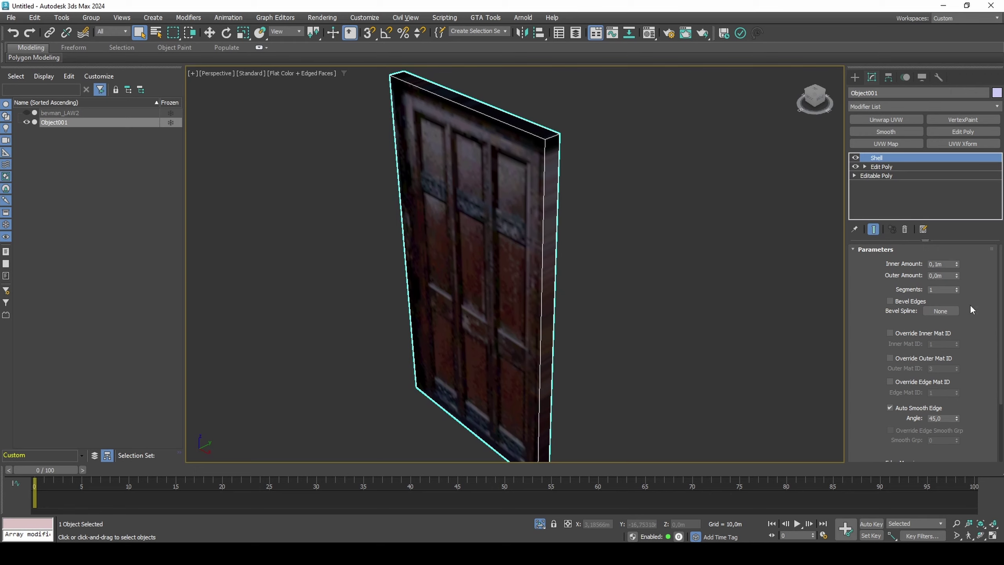
scroll(976, 313, down, 3)
Step: Set the Shell edge mapping to Interpolate and return to default textured shading
click(956, 393)
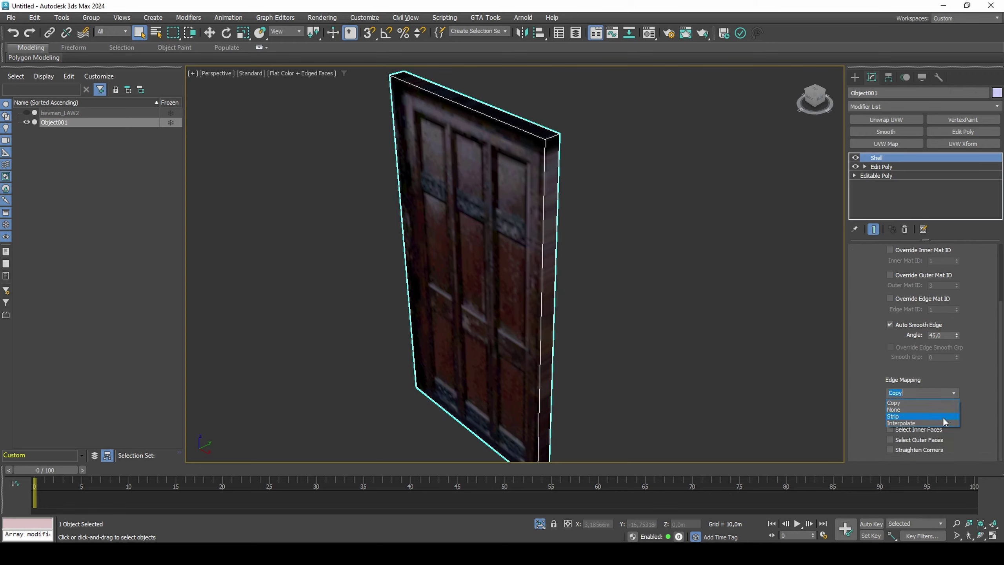
click(942, 423)
mouse_move(654, 329)
alt+middle_down()
mouse_move(612, 308)
mouse_move(553, 325)
mouse_move(562, 362)
mouse_move(679, 327)
mouse_move(711, 297)
alt+middle_up()
key(F4)
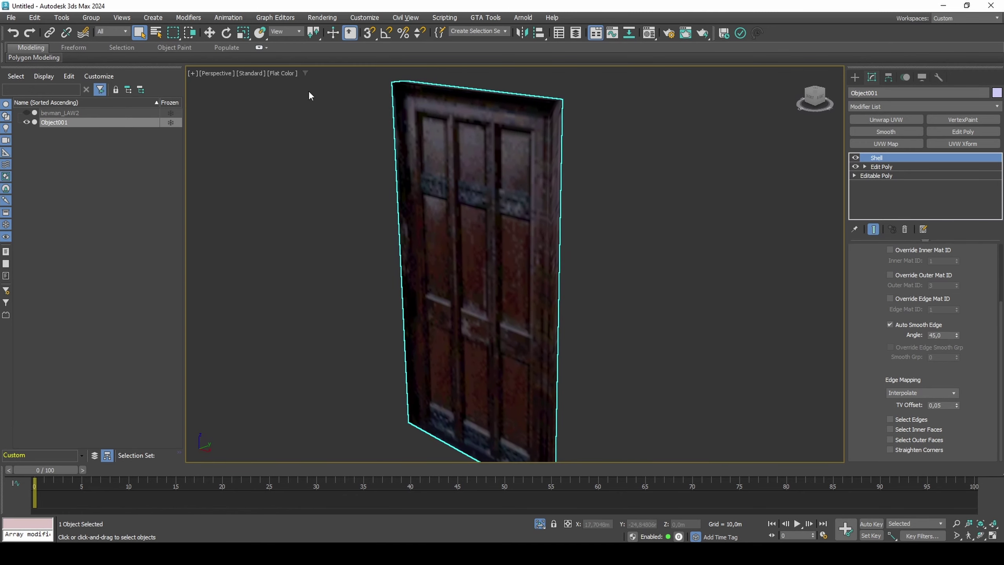
click(280, 73)
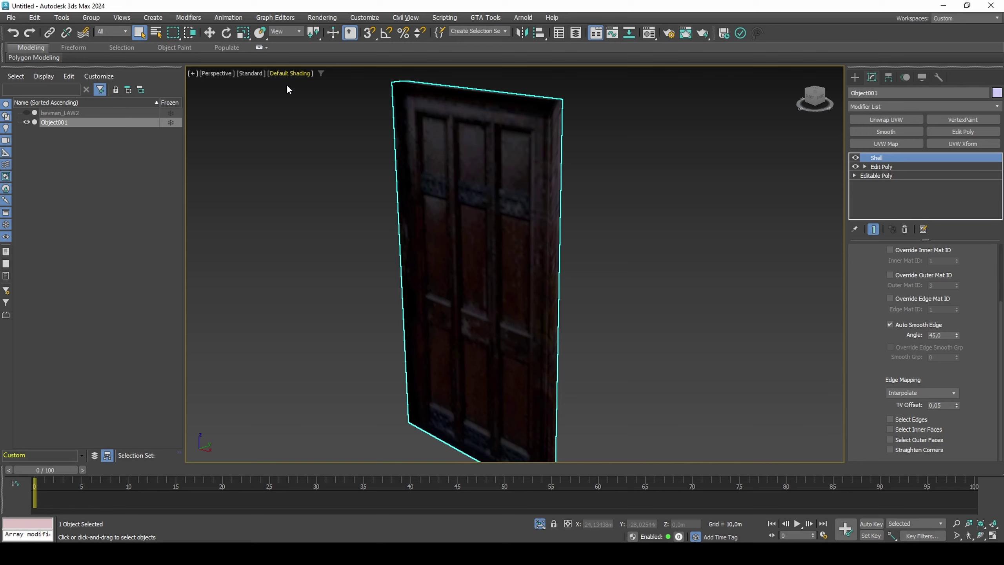
right_click(431, 177)
Step: Clone the door as an independent copy named glass
click(460, 271)
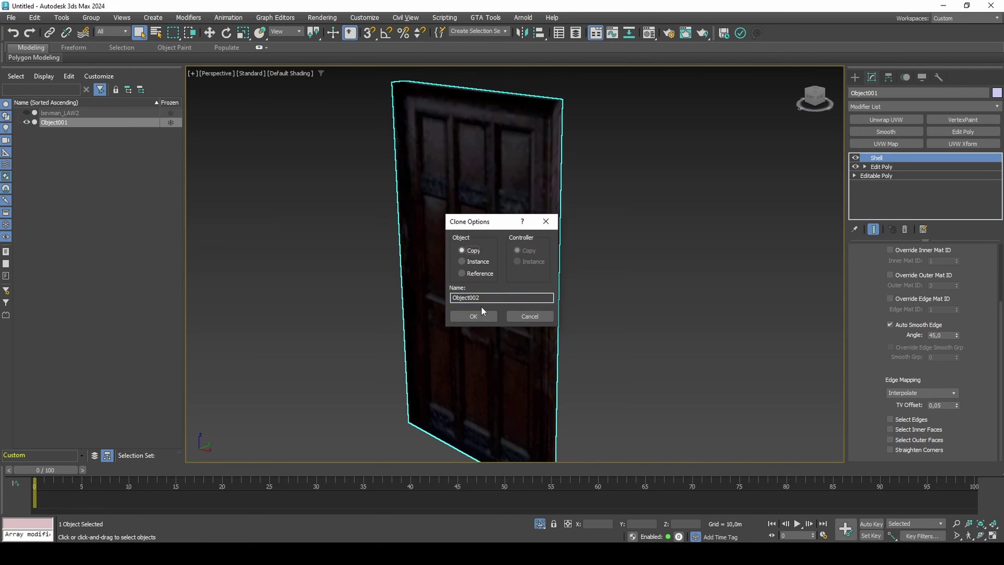
double_click(486, 297)
text(glass)
key(Return)
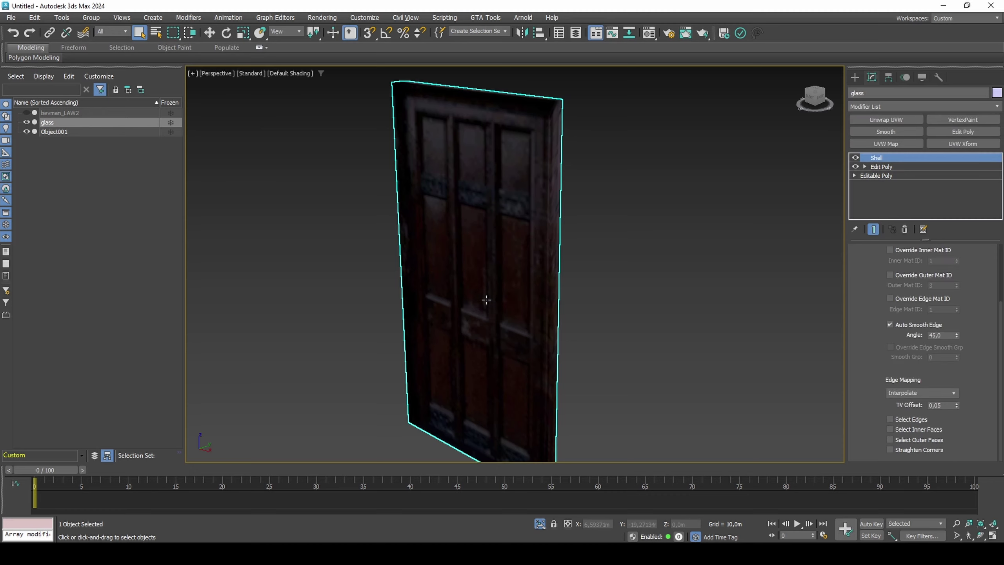
Step: Select glass and Object001 together and toggle Affect Pivot Only in Hierarchy
scroll(493, 271, up, 2)
key(r)
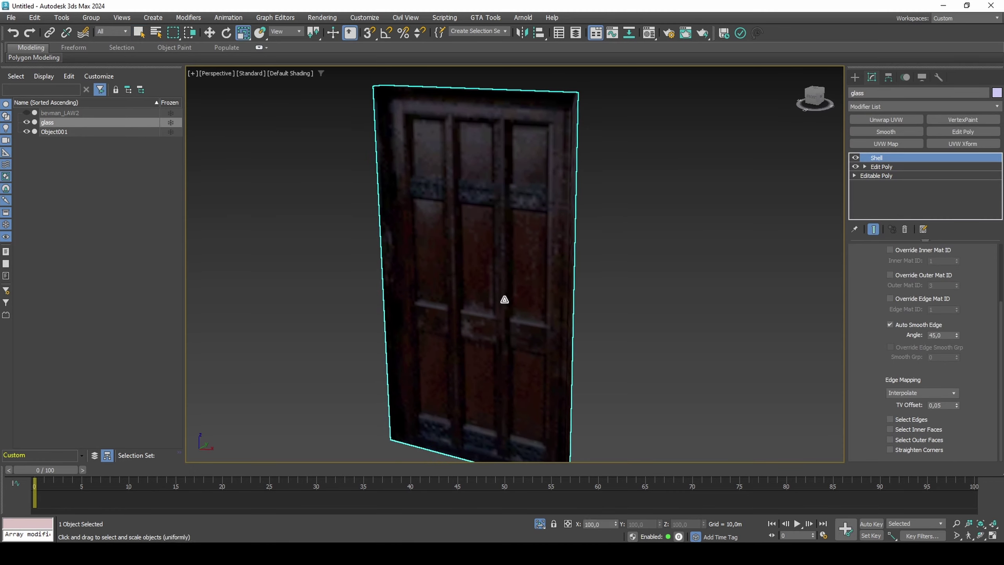
alt+middle_drag(490, 301, 503, 287)
drag(421, 309, 426, 302)
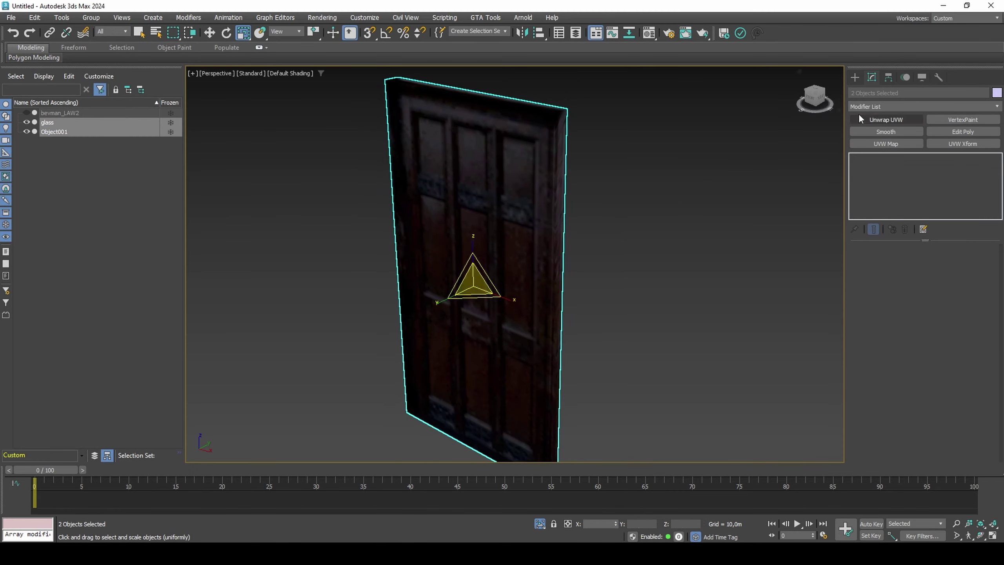
click(888, 78)
click(911, 147)
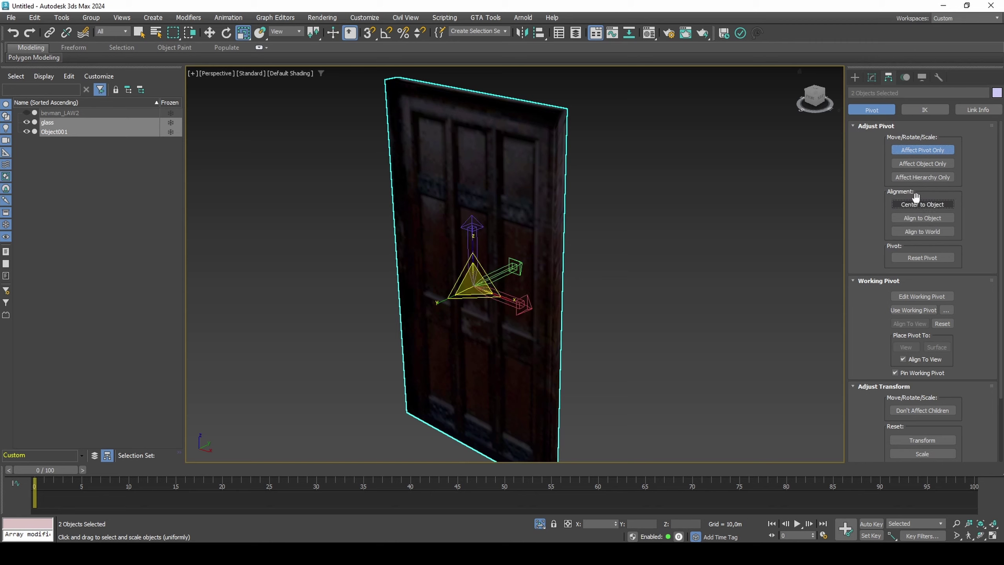
click(922, 147)
click(872, 77)
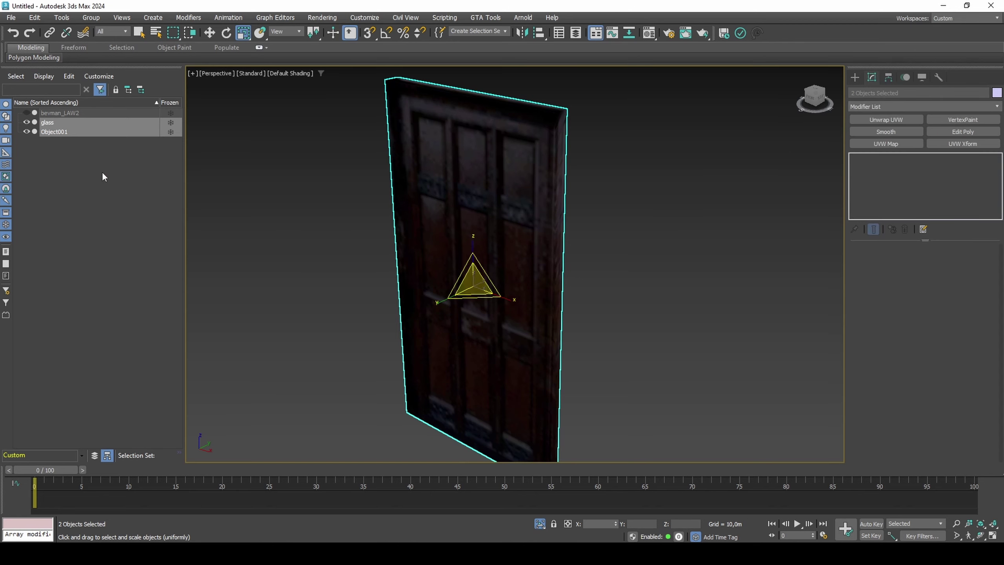
Step: Scale the glass copy to about 68% and move it up inside the door
click(79, 122)
alt+middle_drag(448, 304, 483, 295)
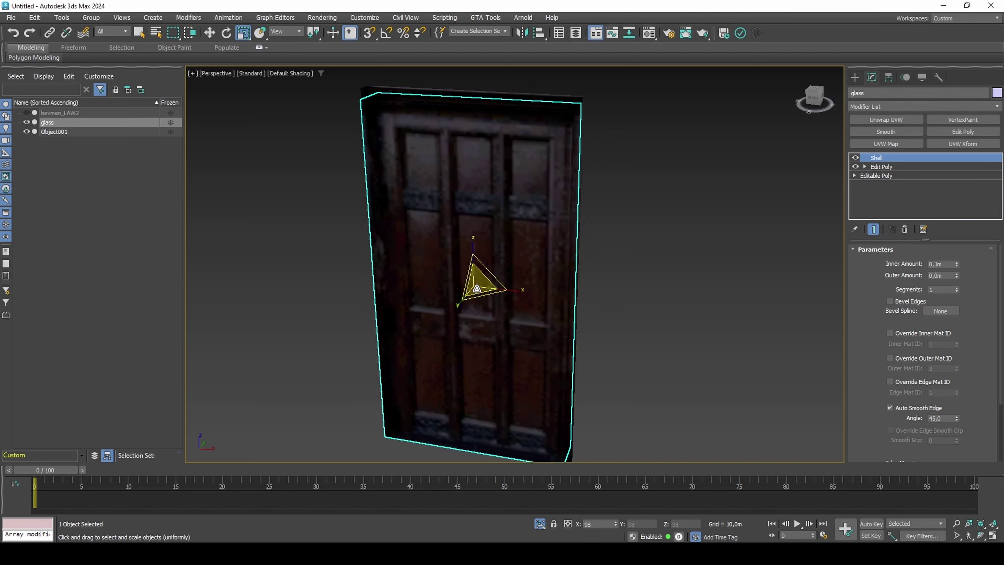
drag(483, 295, 470, 309)
mouse_move(470, 308)
alt+middle_down()
mouse_move(506, 295)
mouse_move(506, 275)
alt+middle_up()
key(w)
drag(496, 258, 507, 235)
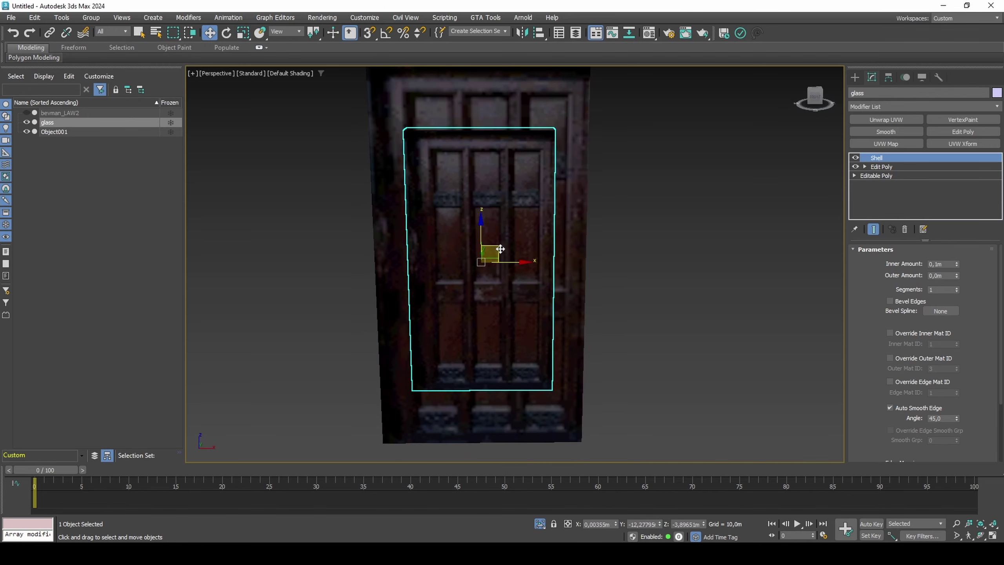
alt+middle_drag(507, 235, 623, 221)
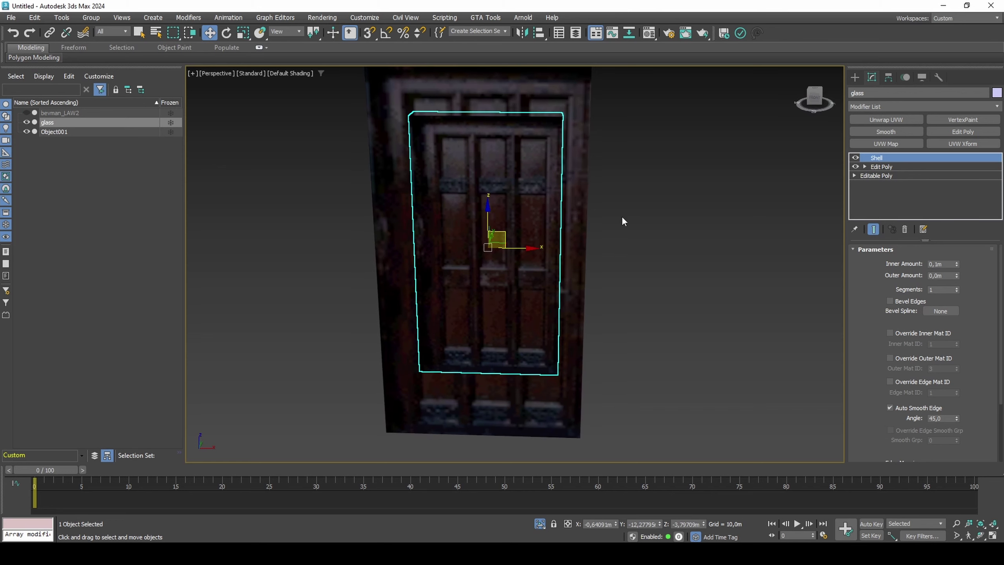
Step: Add Edit Poly to glass and nudge its left-side vertices slightly right
click(938, 131)
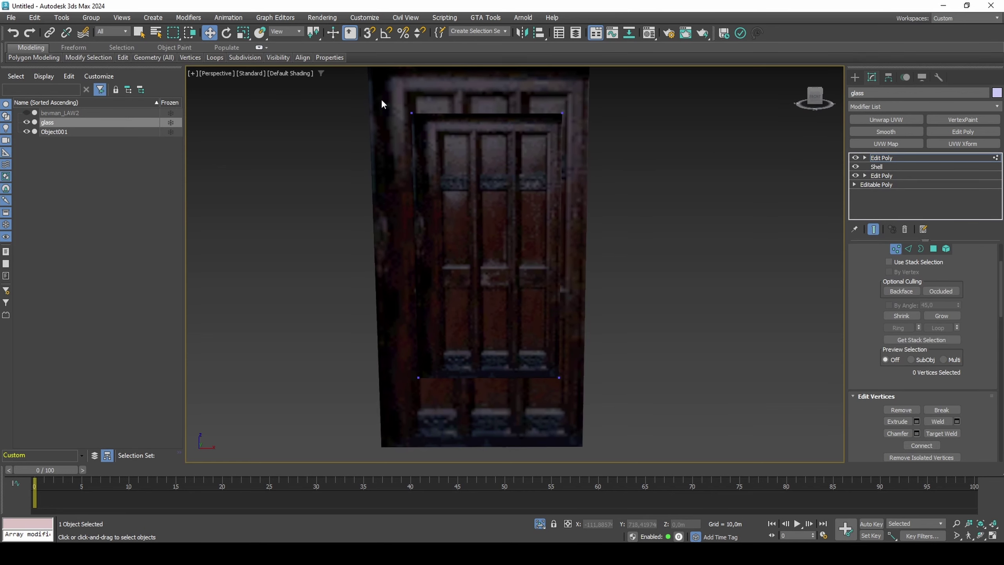
drag(378, 97, 507, 447)
drag(454, 248, 460, 252)
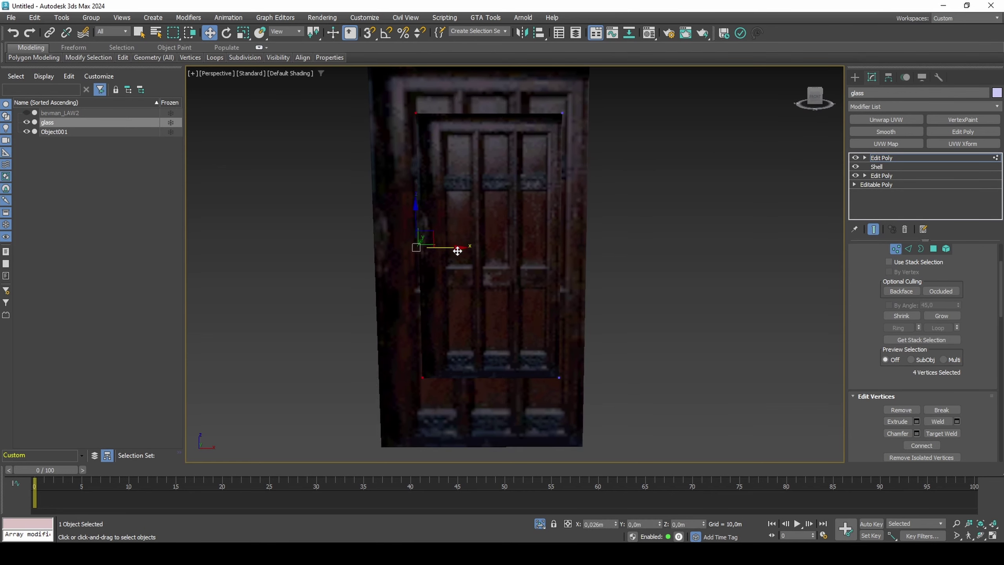
mouse_move(406, 405)
mouse_down()
mouse_move(530, 314)
mouse_move(498, 322)
mouse_up()
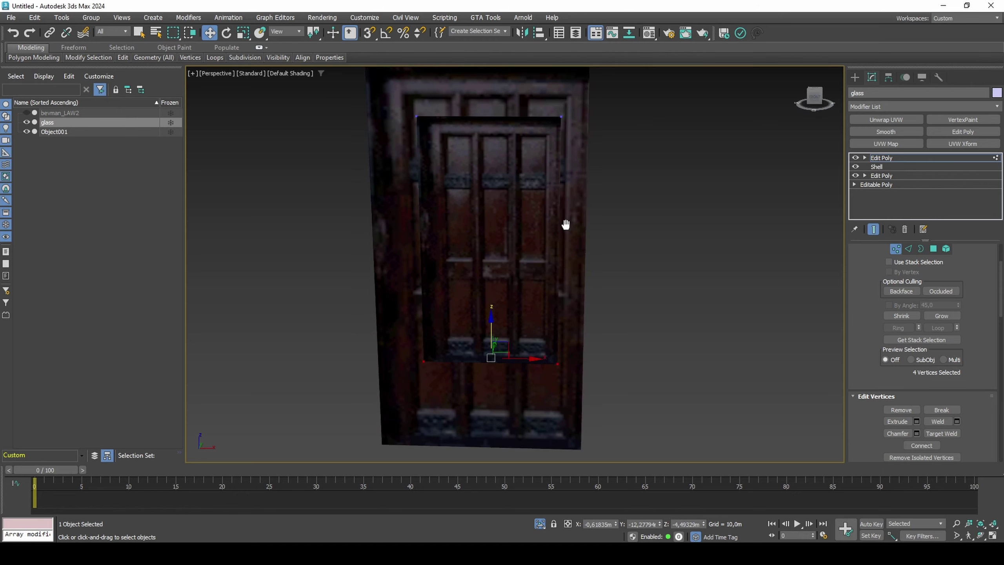
mouse_move(566, 224)
alt+middle_down()
mouse_move(511, 251)
mouse_move(542, 245)
alt+middle_up()
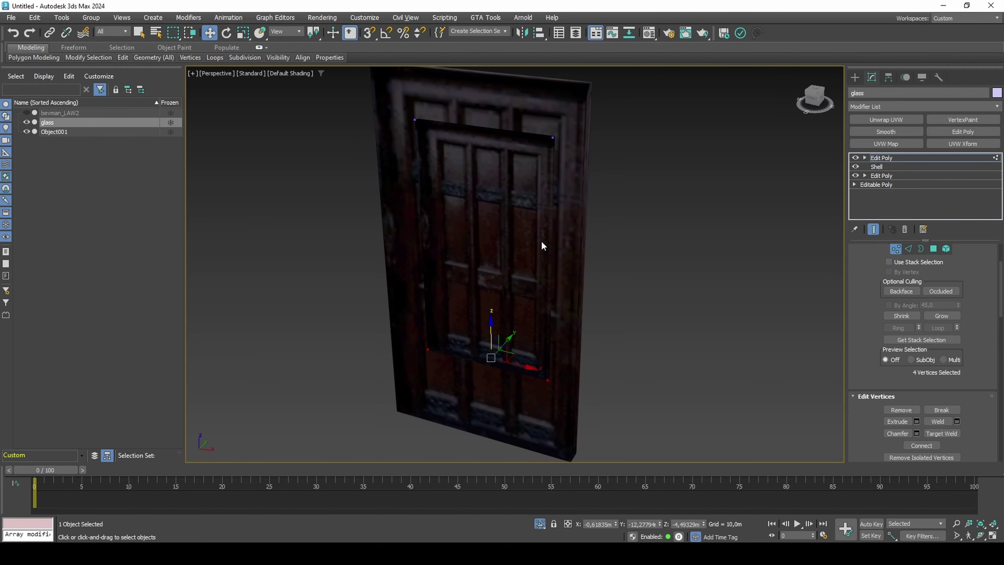
Step: In wireframe, select and move the glass panel's top edge
key(2)
click(543, 243)
key(F3)
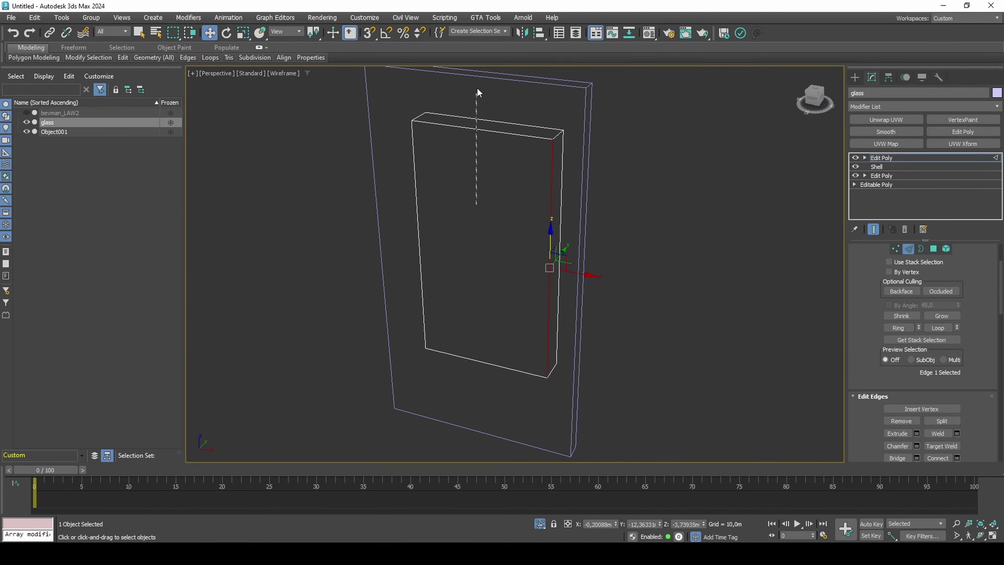
click(476, 131)
right_click(464, 164)
mouse_move(464, 163)
alt+middle_down()
mouse_move(464, 145)
mouse_move(494, 122)
alt+middle_up()
drag(489, 104, 489, 121)
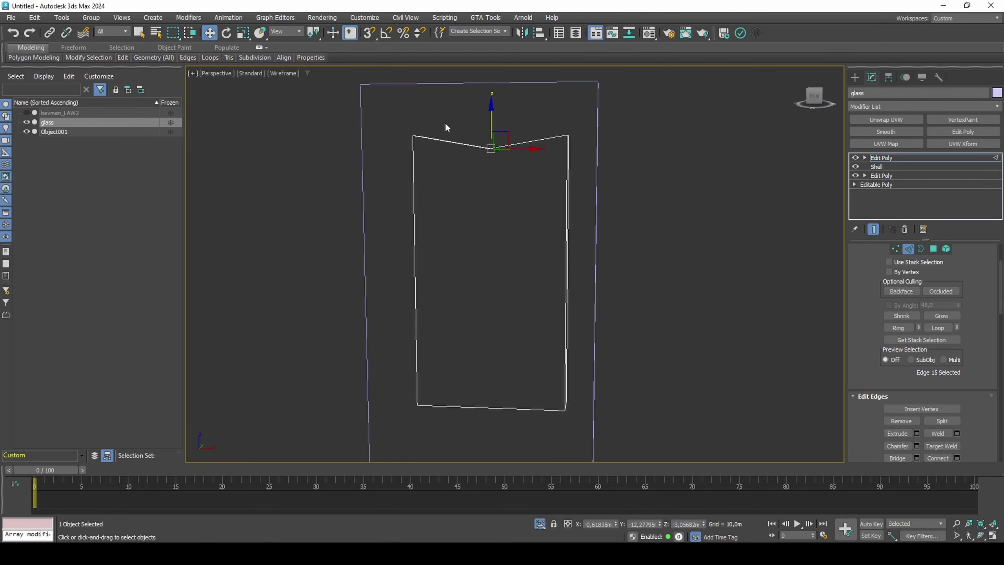
alt+middle_drag(445, 122, 444, 158)
Step: Lower the two top-left corner vertices to give the glass a slanted top
key(1)
drag(441, 111, 403, 152)
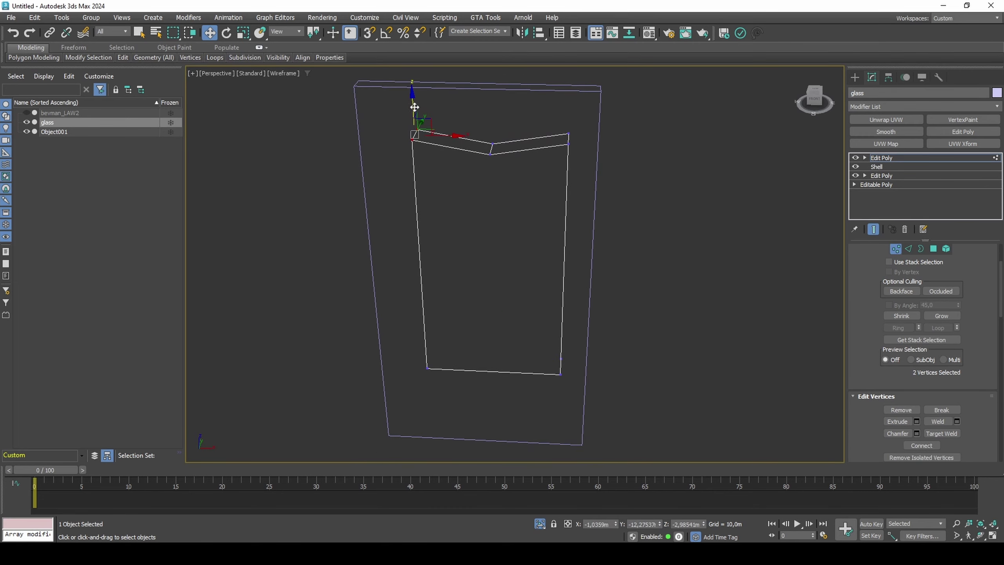
drag(411, 119, 410, 158)
middle_drag(444, 186, 448, 164)
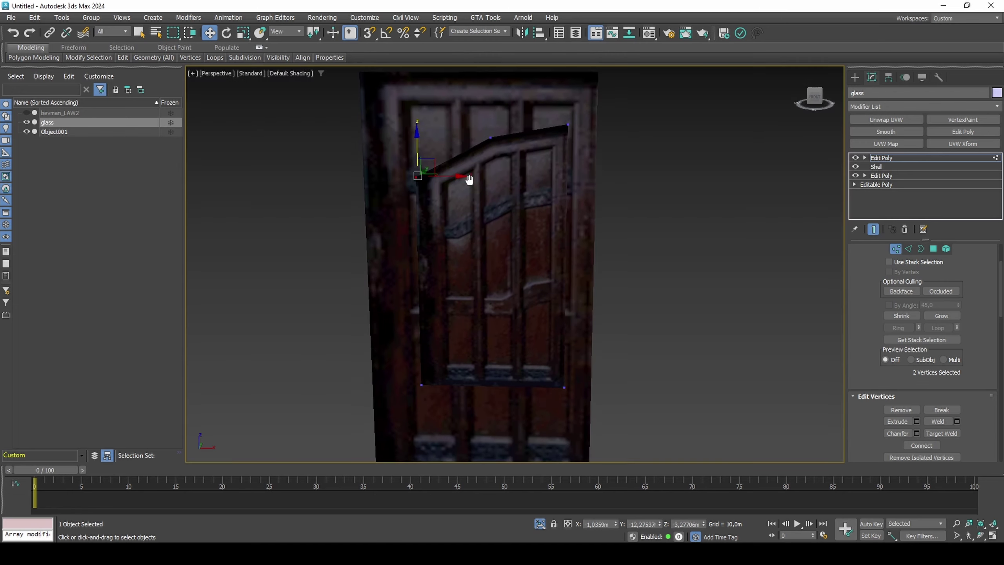
key(F3)
key(F3)
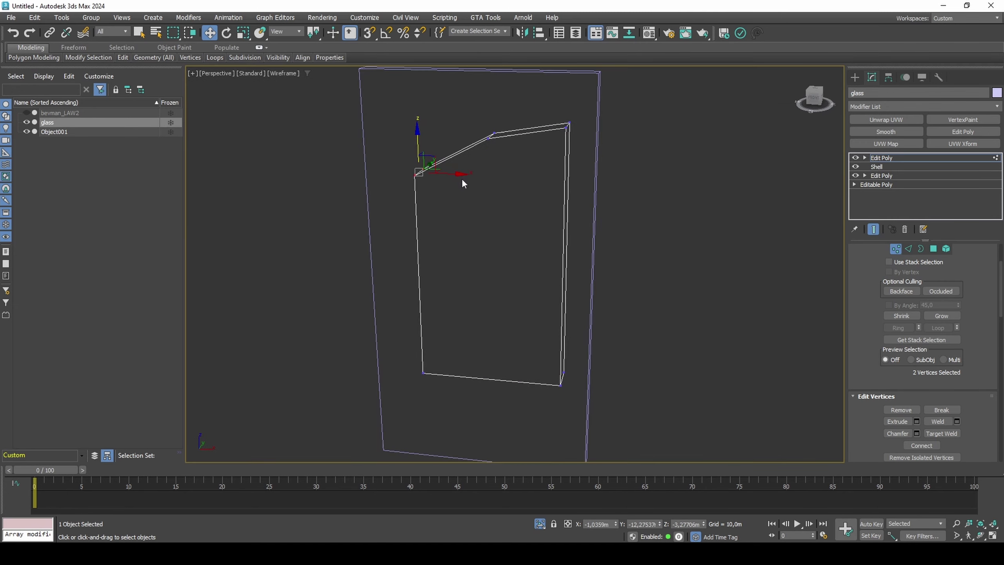
drag(504, 124, 477, 155)
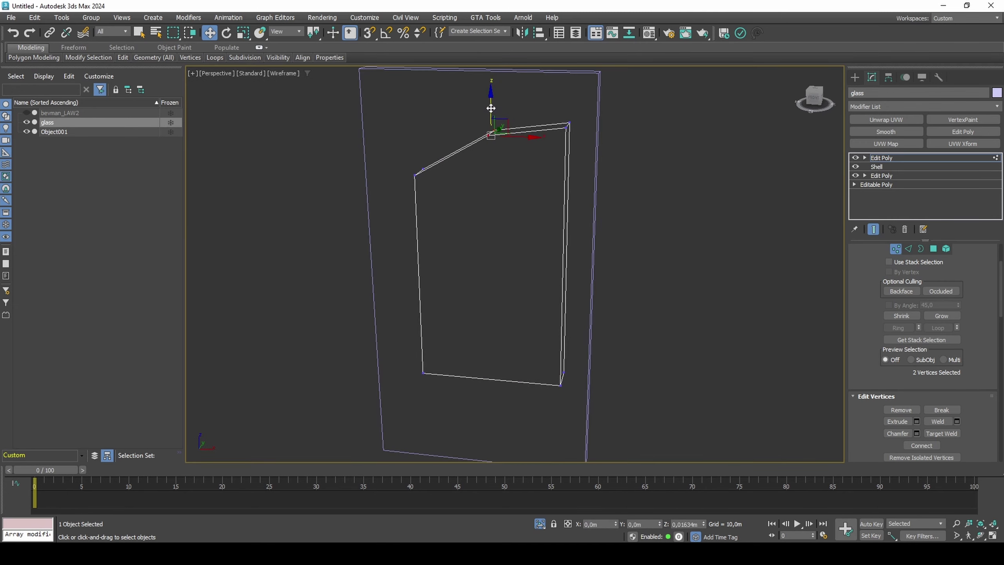
key(F3)
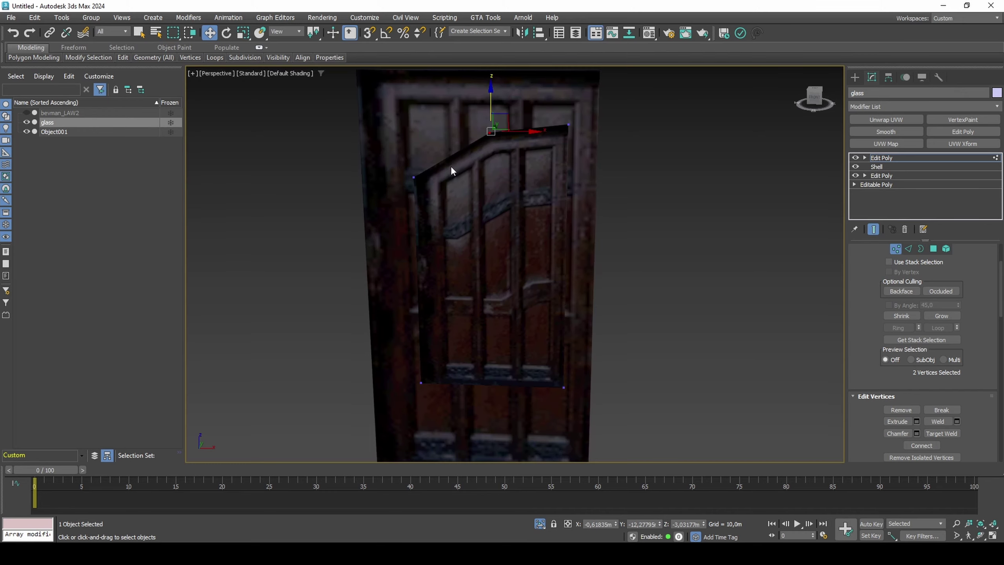
key(1)
mouse_move(459, 195)
alt+middle_down()
mouse_move(461, 187)
mouse_move(446, 195)
alt+middle_up()
Step: Add a Boolean modifier to Object001 that subtracts the glass object
click(441, 151)
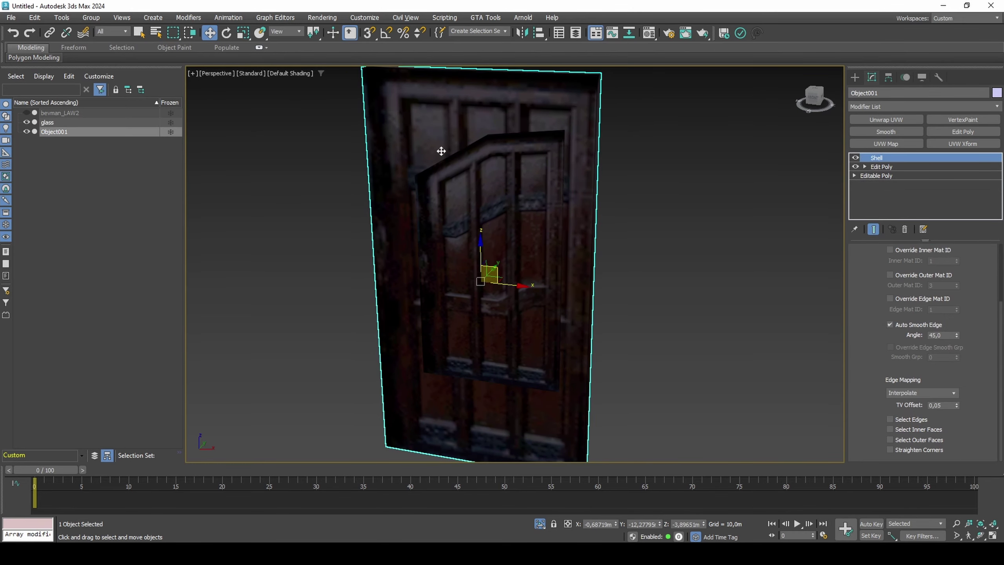
click(901, 108)
text(b)
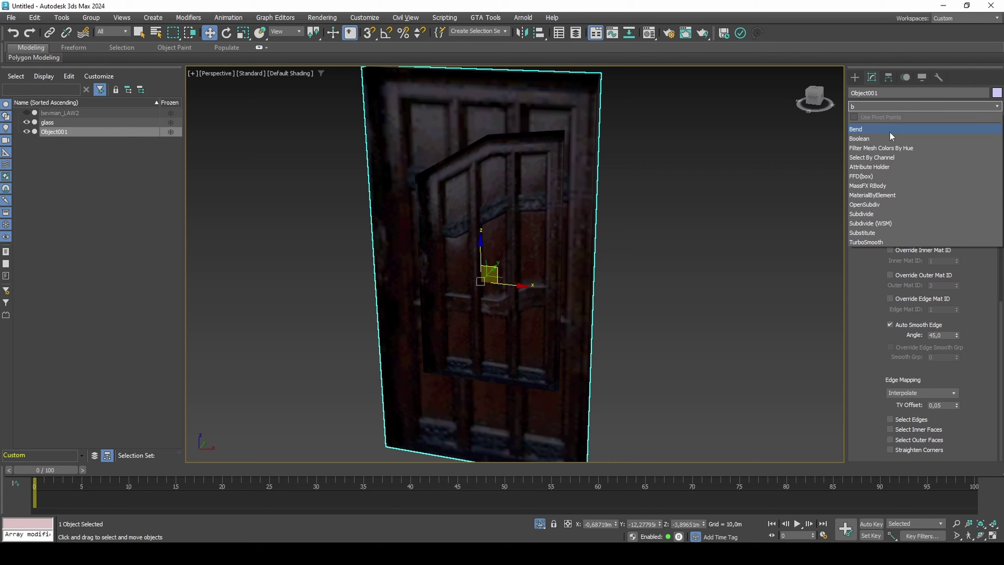
click(888, 136)
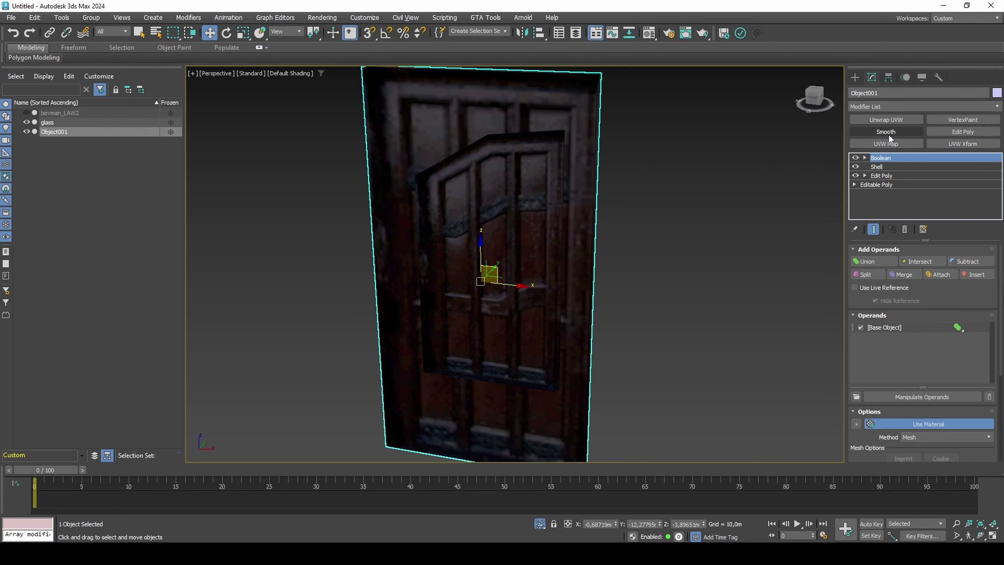
click(966, 261)
click(535, 249)
alt+middle_drag(534, 250, 516, 253)
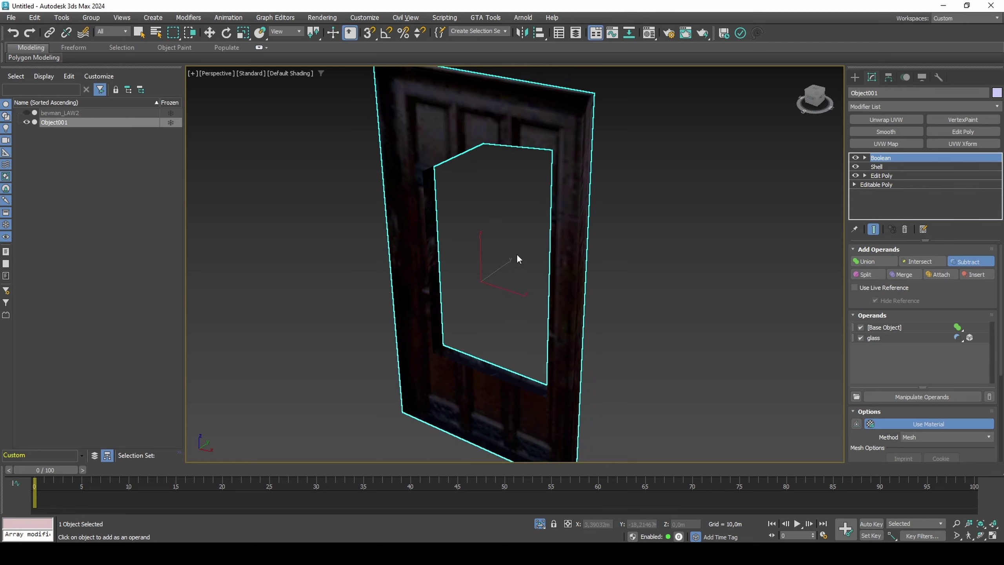
Step: Inspect the opening in Flat Color with edged faces and select the glass operand
key(F4)
alt+middle_drag(510, 350, 513, 346)
click(285, 73)
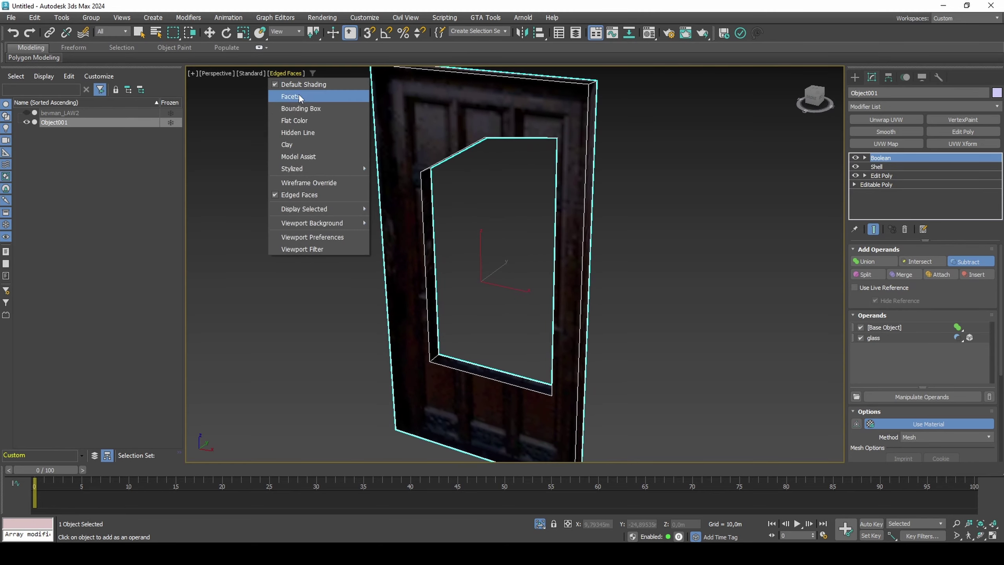
click(300, 120)
mouse_move(470, 370)
alt+middle_down()
mouse_move(447, 406)
mouse_move(466, 376)
alt+middle_up()
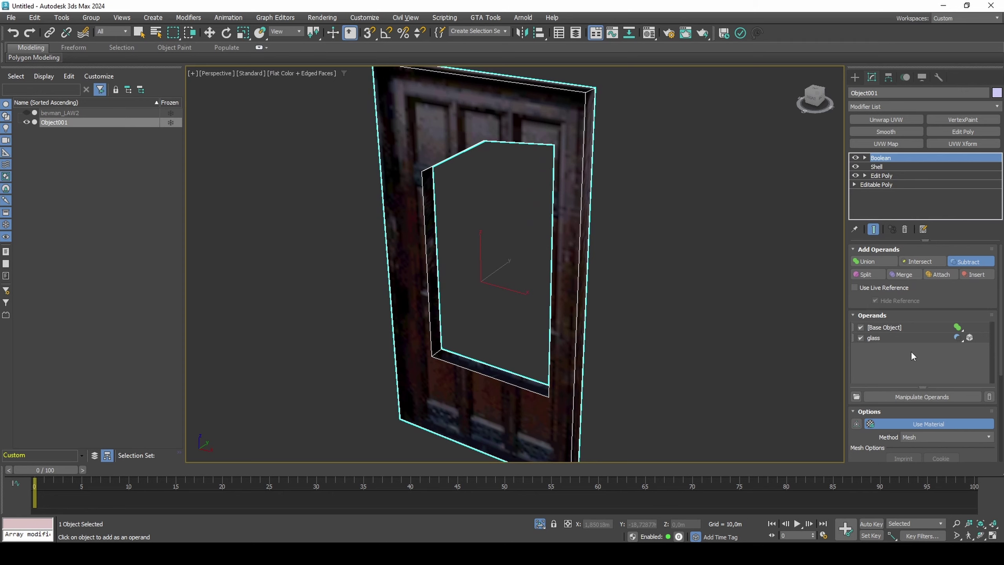
click(917, 338)
scroll(916, 349, down, 2)
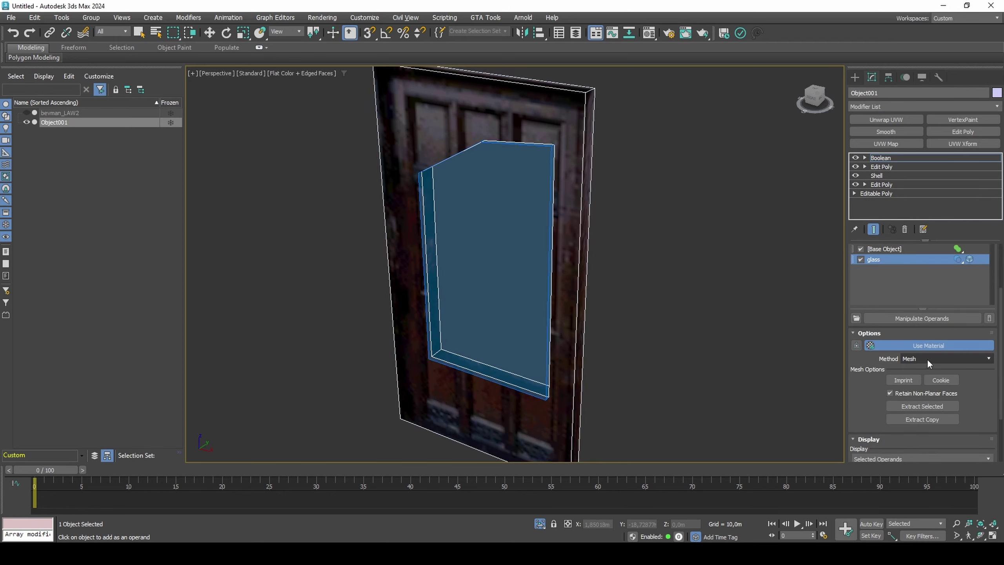
Step: Set the glass Boolean operation to Cookie and inspect the cut hole
click(940, 380)
mouse_move(691, 367)
alt+middle_down()
mouse_move(629, 367)
mouse_move(659, 371)
mouse_move(459, 331)
mouse_move(576, 331)
mouse_move(545, 325)
mouse_move(520, 361)
alt+middle_up()
scroll(545, 325, up, 4)
scroll(545, 325, down, 4)
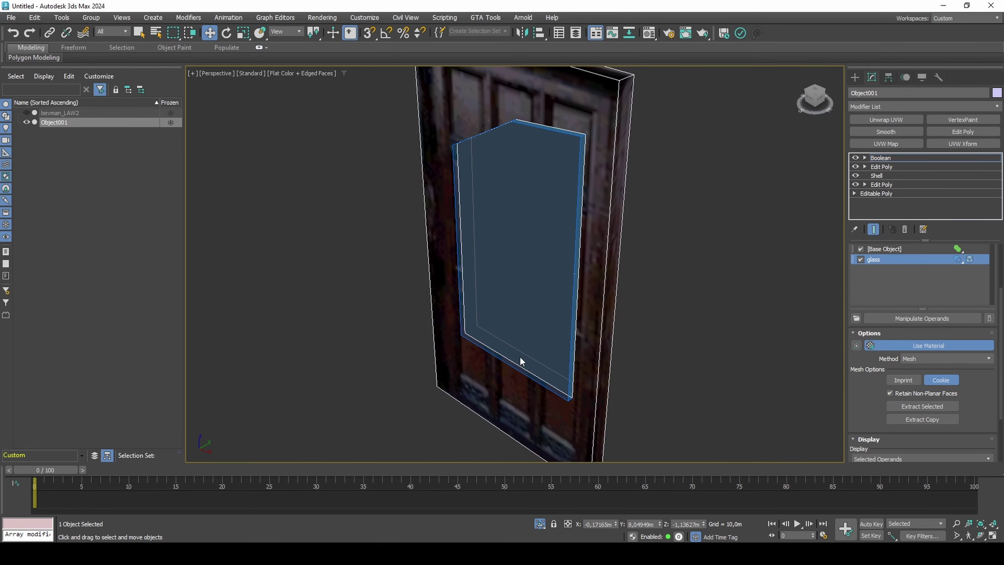
right_click(519, 358)
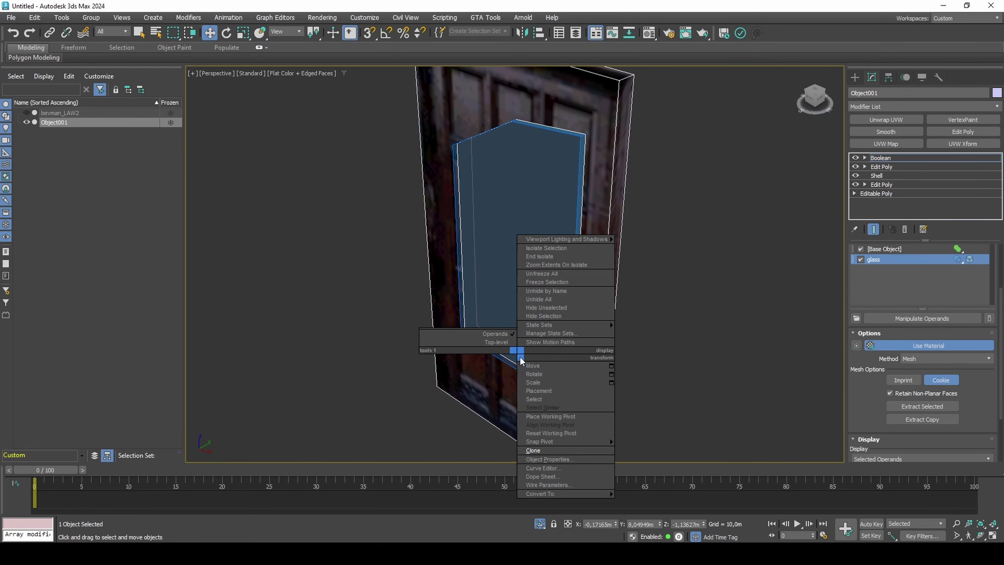
click(952, 382)
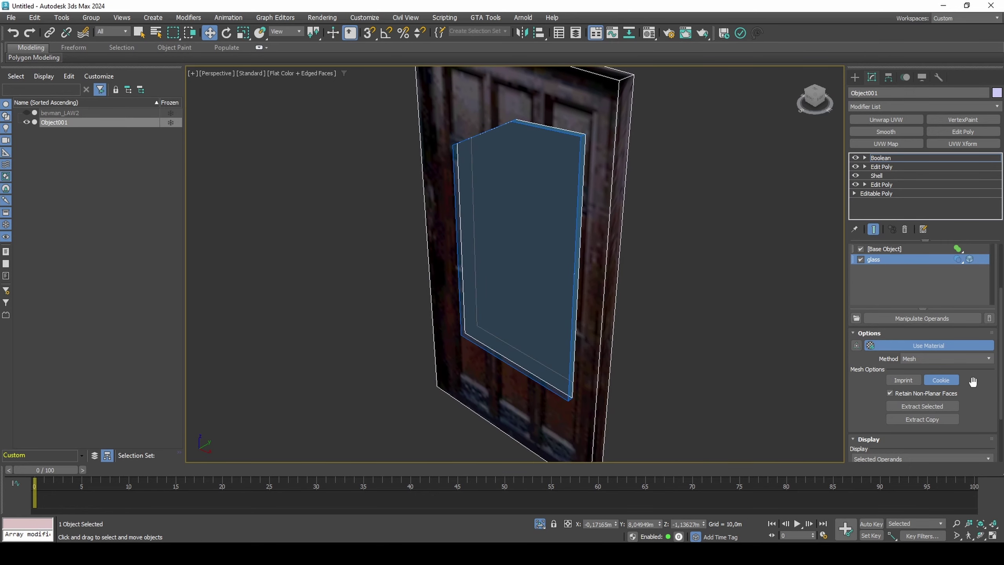
Step: Extract glass_Copy from the Boolean, hide it, and add Edit Poly to the door
click(923, 417)
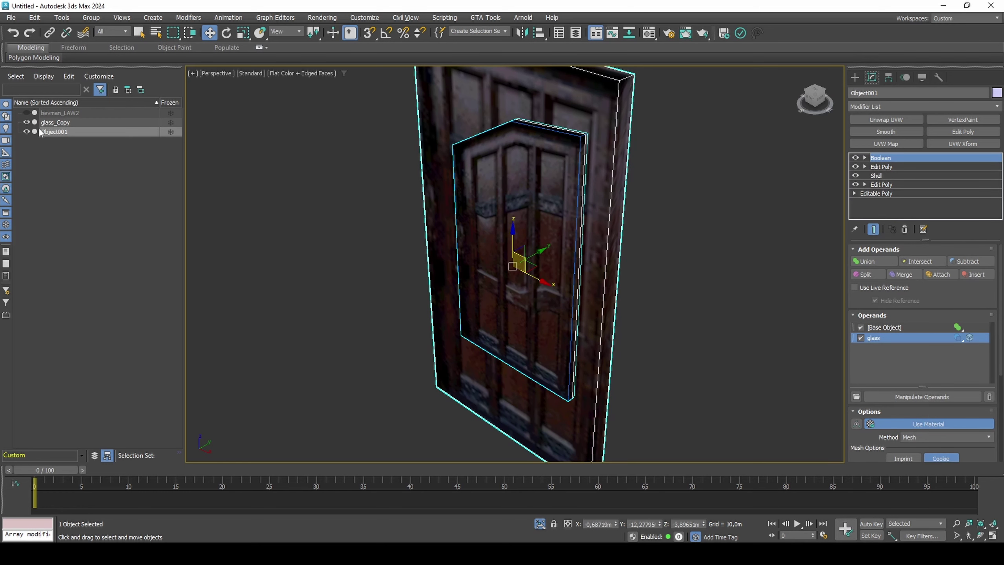
click(27, 122)
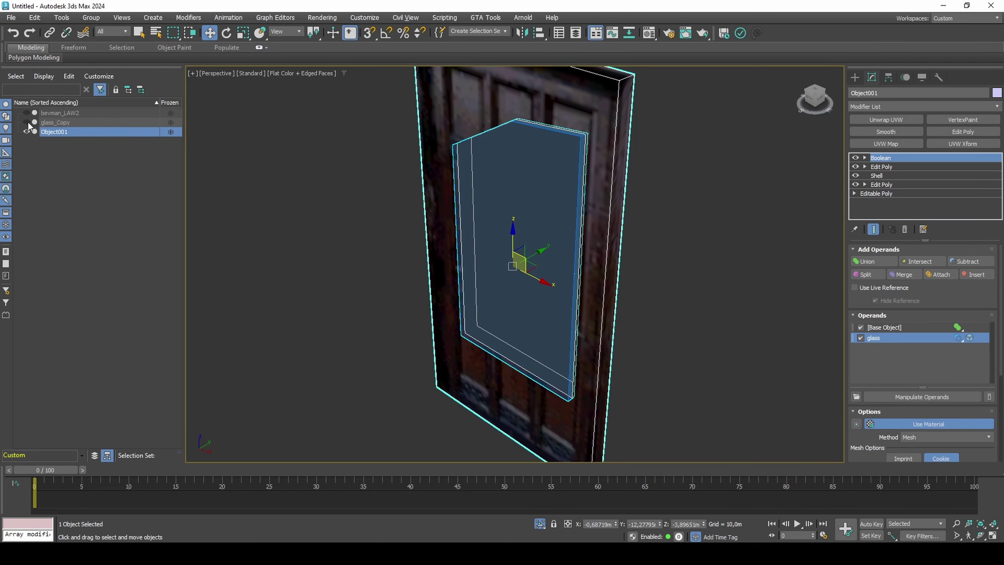
click(962, 132)
Step: Bridge the window opening's front and back borders into solid inner walls
key(3)
click(493, 349)
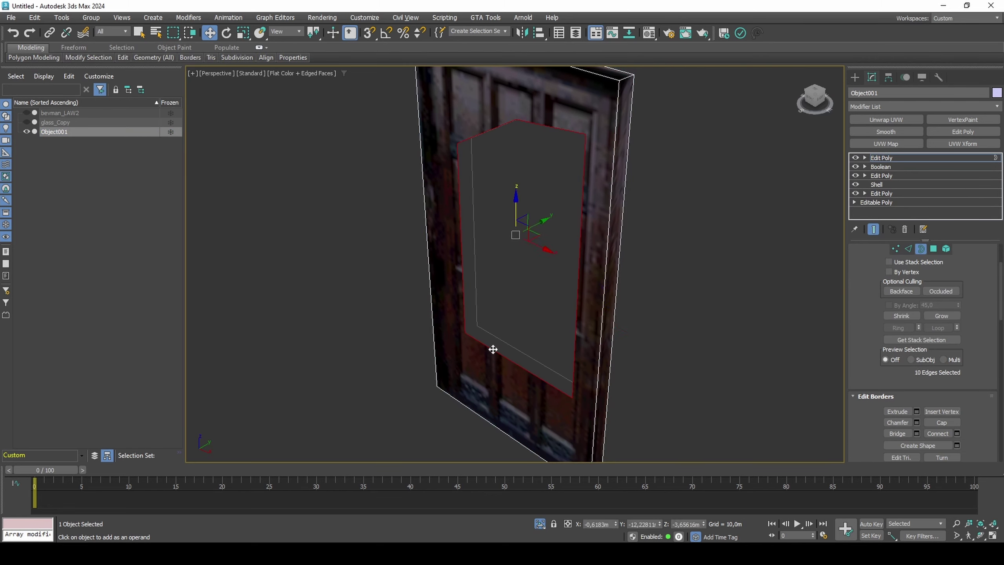
mouse_move(493, 349)
alt+middle_down()
mouse_move(513, 347)
mouse_move(441, 348)
mouse_move(534, 342)
mouse_move(652, 357)
alt+middle_up()
scroll(962, 410, down, 1)
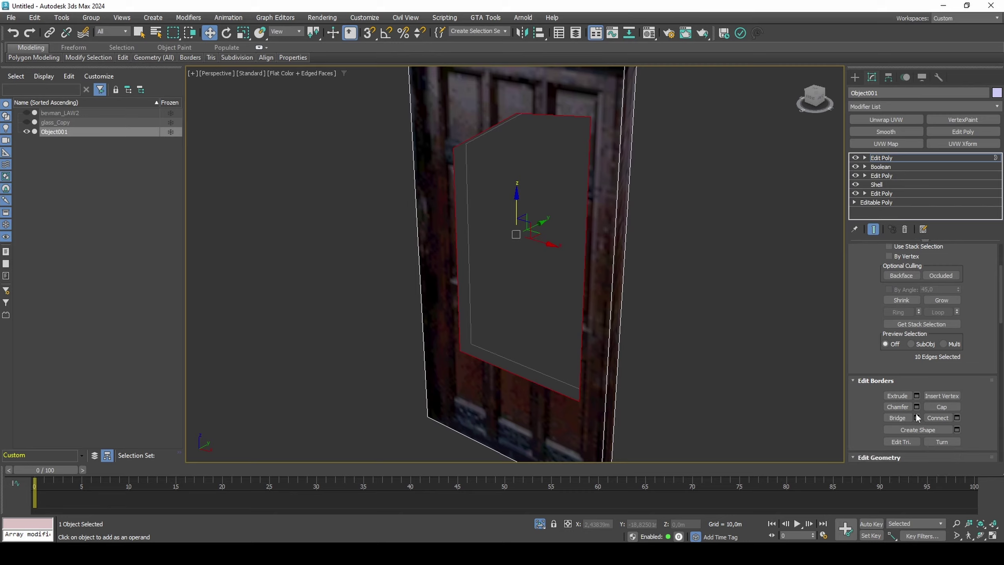
click(916, 416)
mouse_move(753, 378)
alt+middle_down()
mouse_move(512, 375)
mouse_move(584, 323)
mouse_move(689, 332)
mouse_move(732, 366)
mouse_move(648, 373)
alt+middle_up()
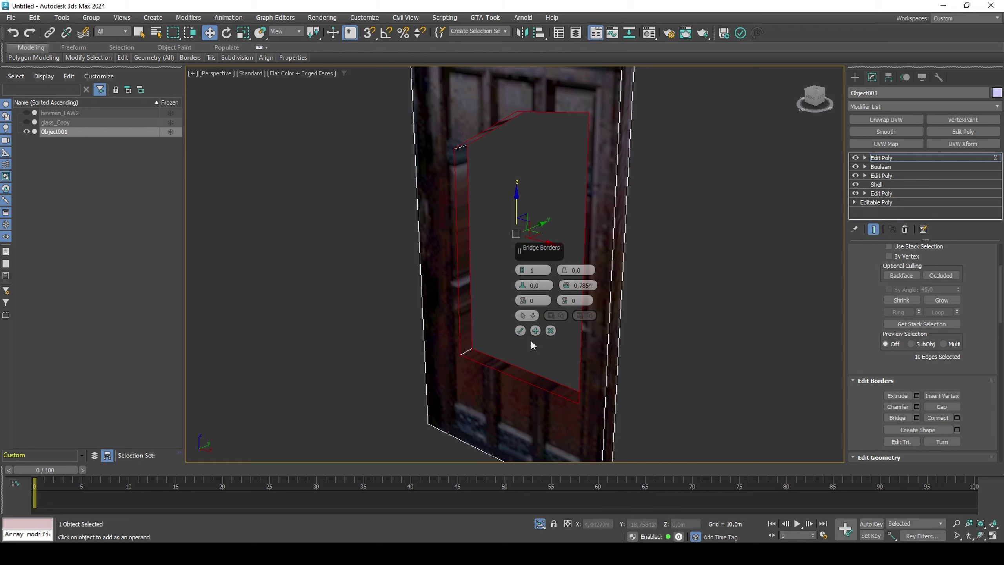
click(520, 331)
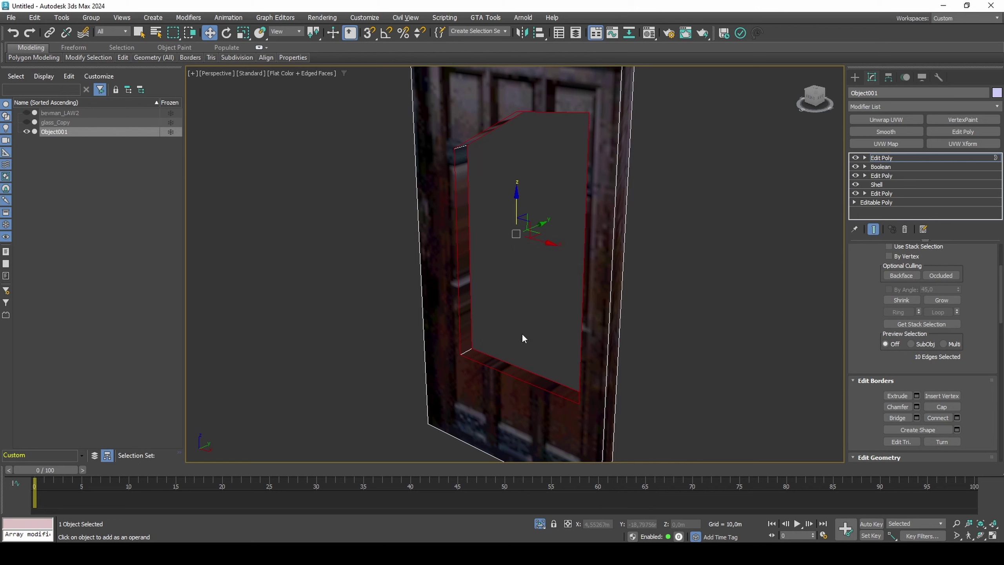
Step: Unhide and select glass_Copy, then adjust only its pivot
key(3)
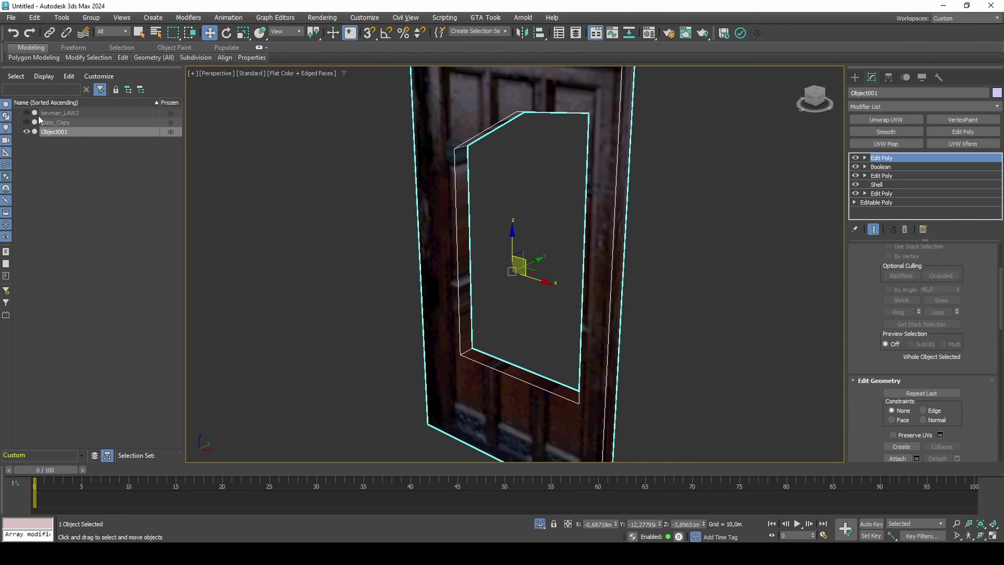
click(27, 122)
click(55, 122)
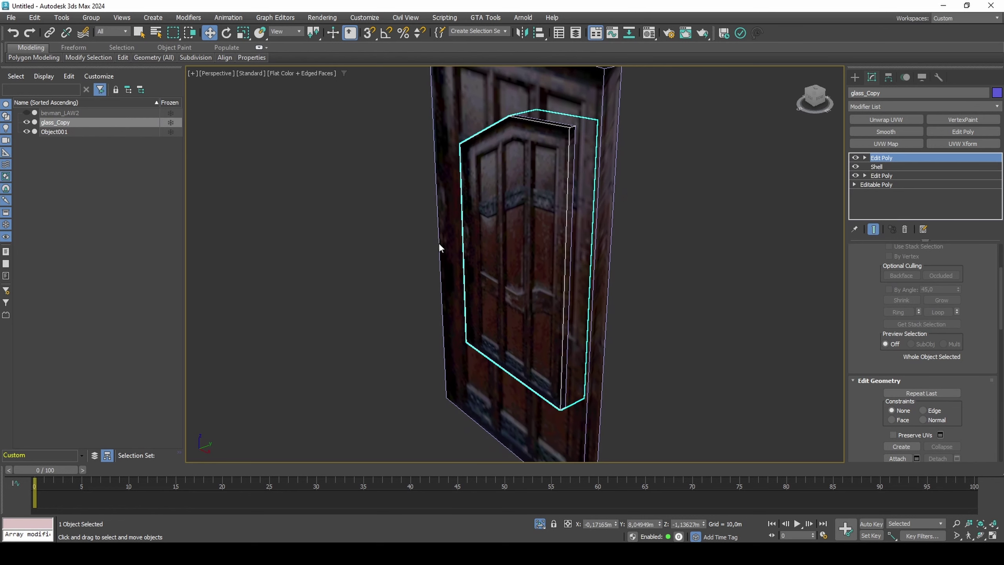
key(r)
click(905, 77)
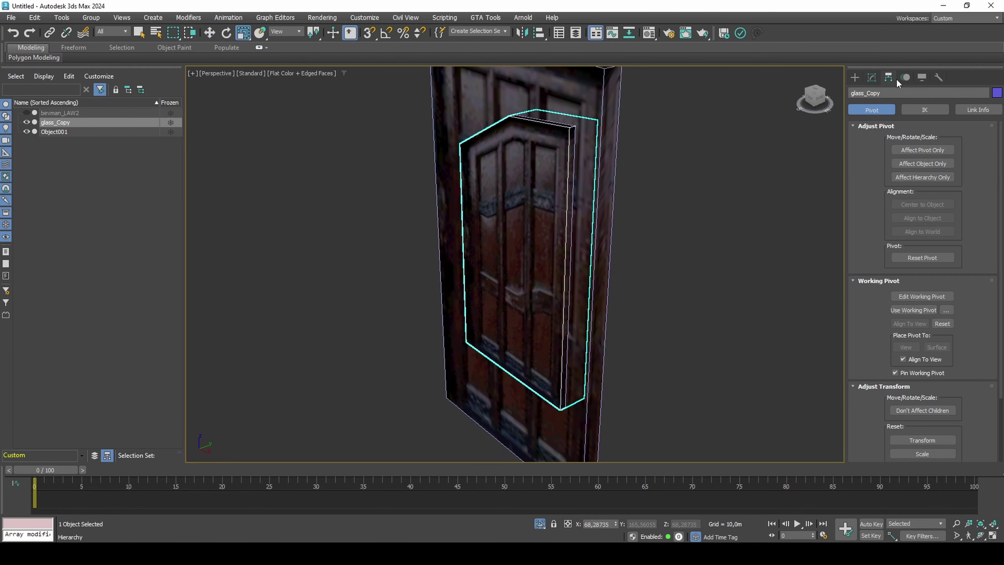
click(922, 151)
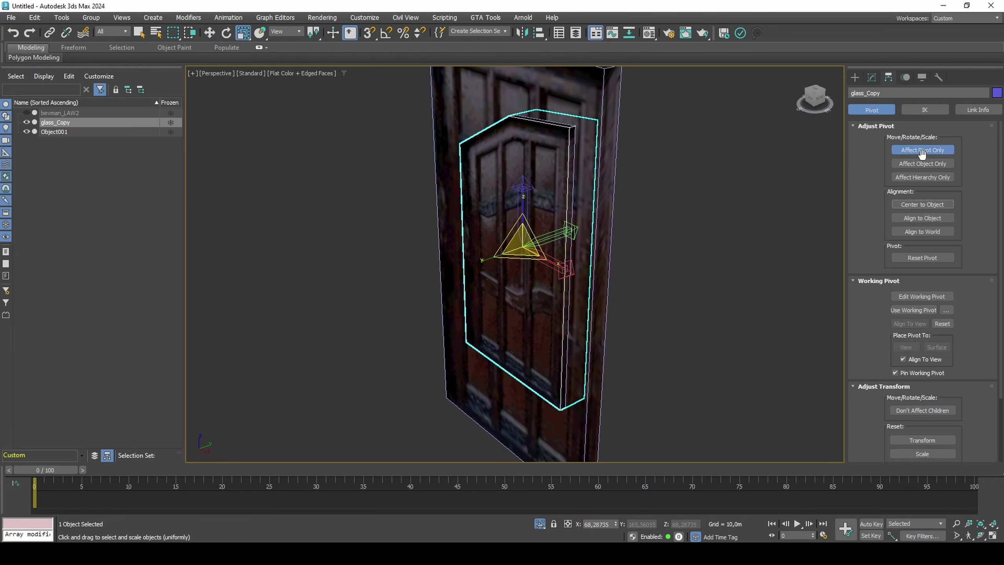
click(872, 77)
Step: Scale glass_Copy along its Y axis so it fits the door opening
drag(489, 260, 526, 294)
scroll(514, 326, down, 3)
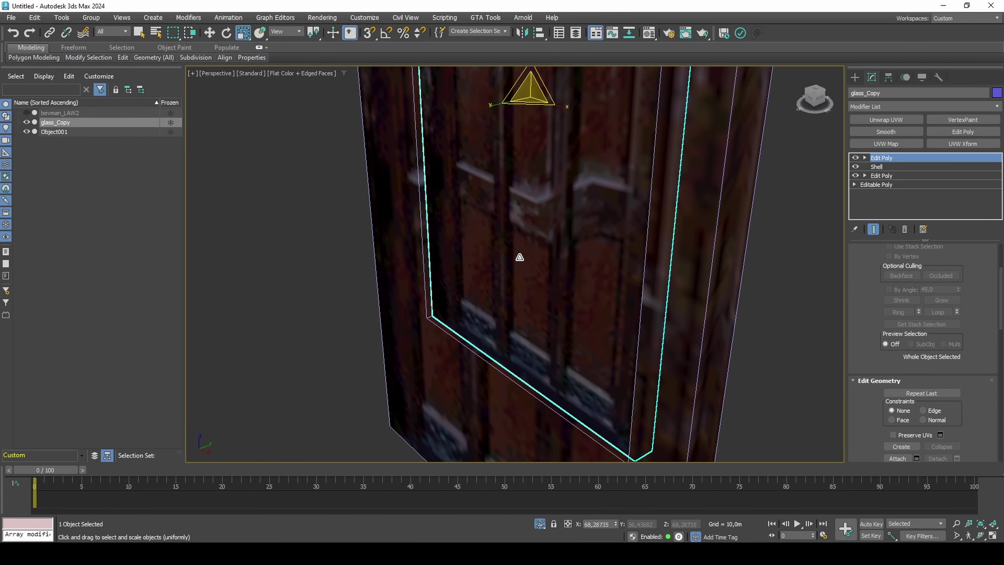
scroll(520, 184, up, 2)
scroll(509, 149, down, 3)
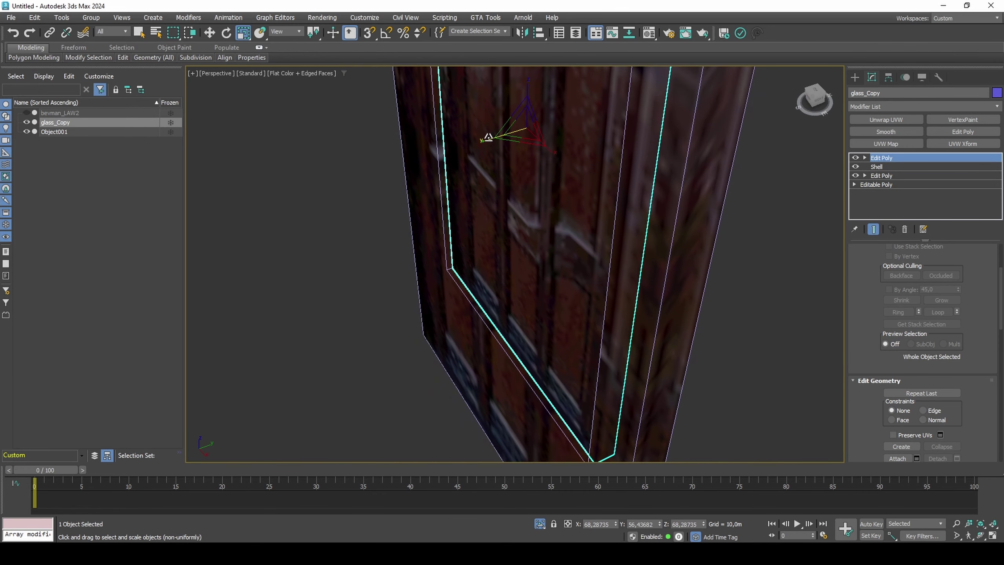
key(F3)
scroll(510, 155, up, 3)
scroll(500, 163, down, 1)
scroll(499, 162, up, 1)
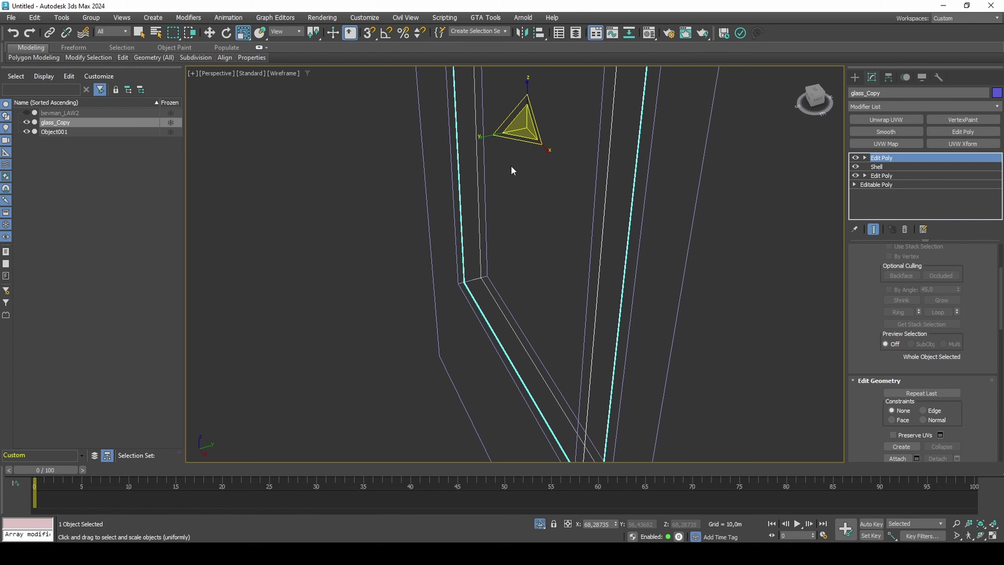
key(F3)
drag(495, 138, 484, 144)
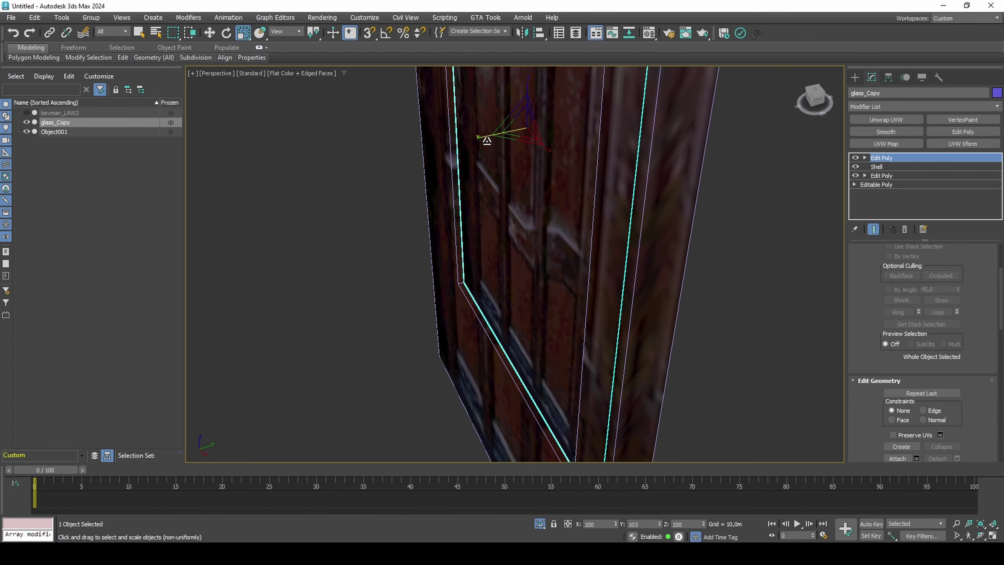
alt+middle_drag(484, 145, 527, 263)
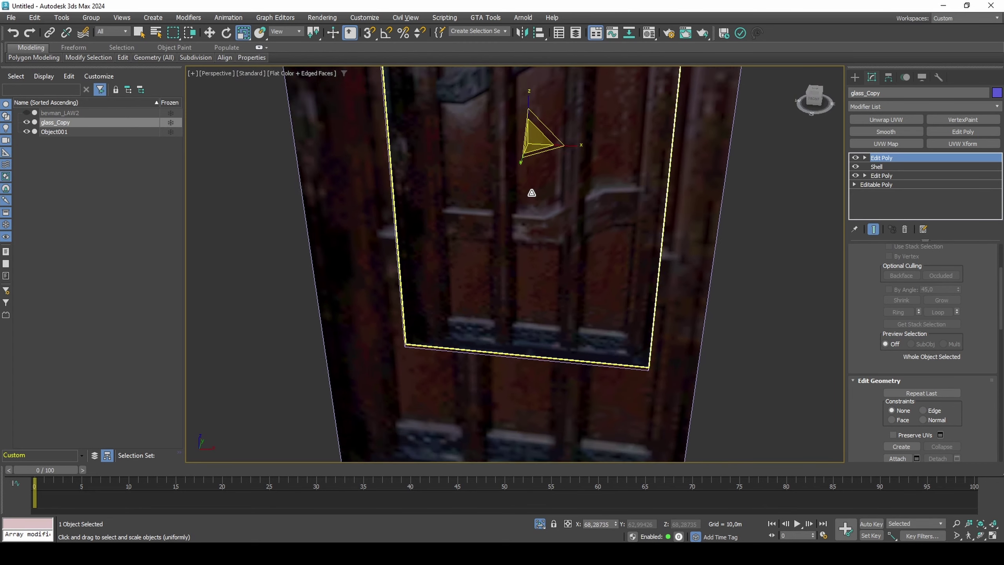
Step: Select the pane's large faces, invert the selection, and delete the unseen side faces
key(4)
key(w)
click(527, 263)
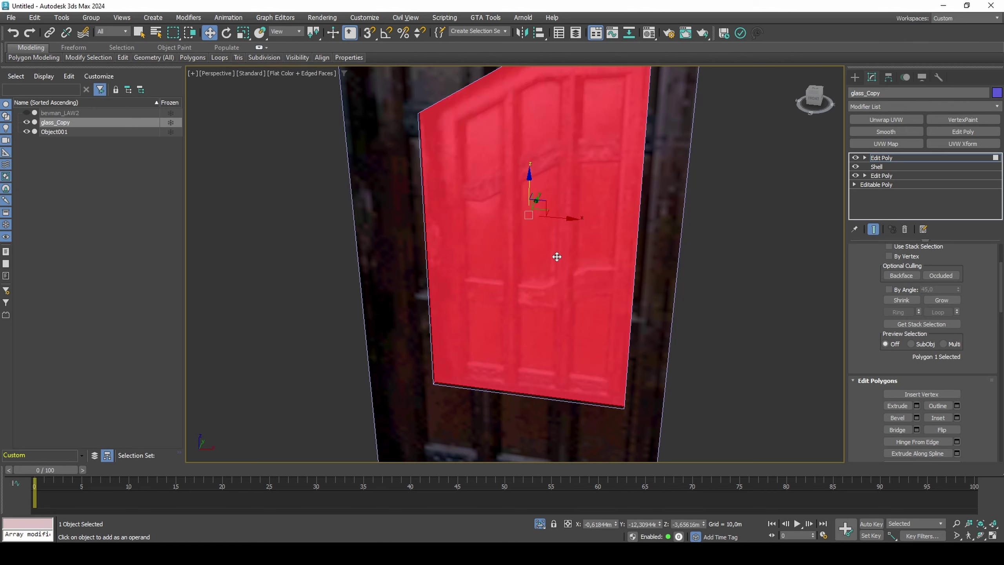
mouse_move(553, 257)
alt+middle_down()
mouse_move(433, 252)
mouse_move(516, 274)
mouse_move(596, 274)
alt+middle_up()
key(F3)
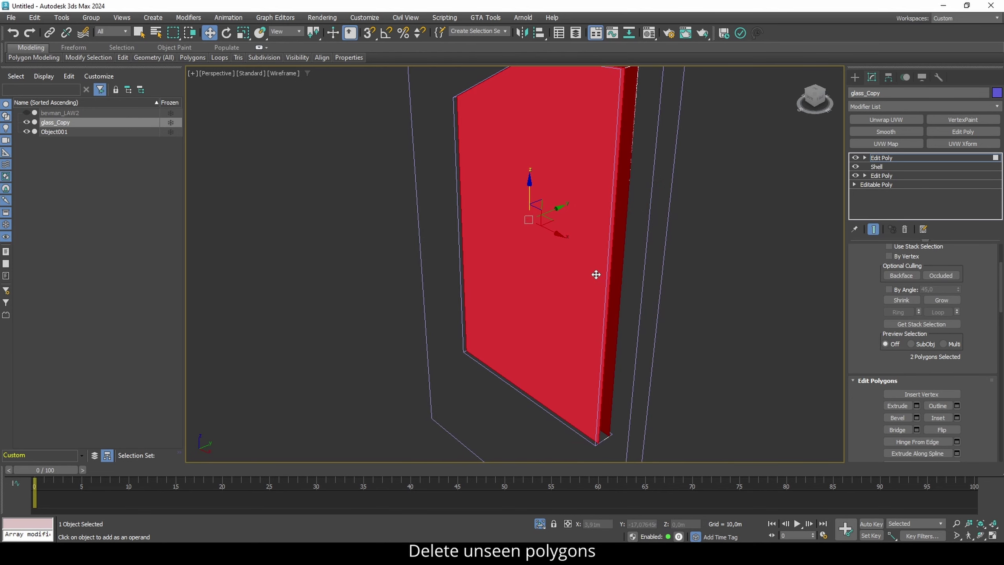
key(ctrl+i)
key(Delete)
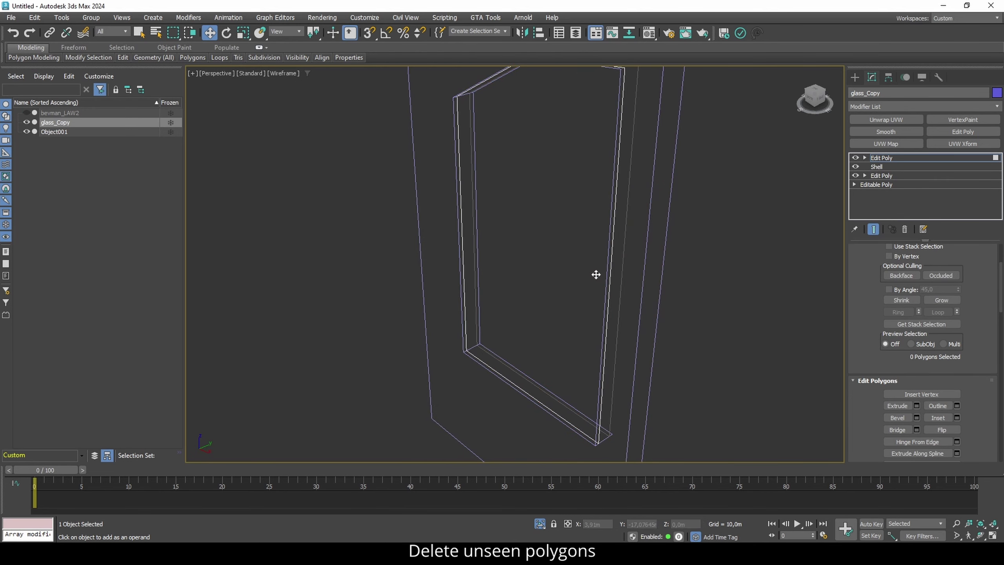
key(F3)
key(4)
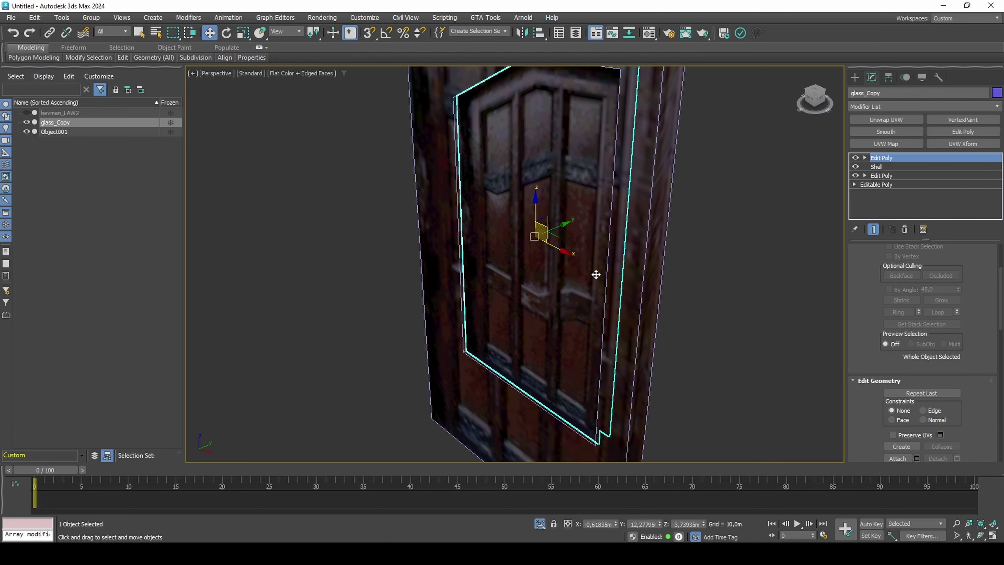
key(m)
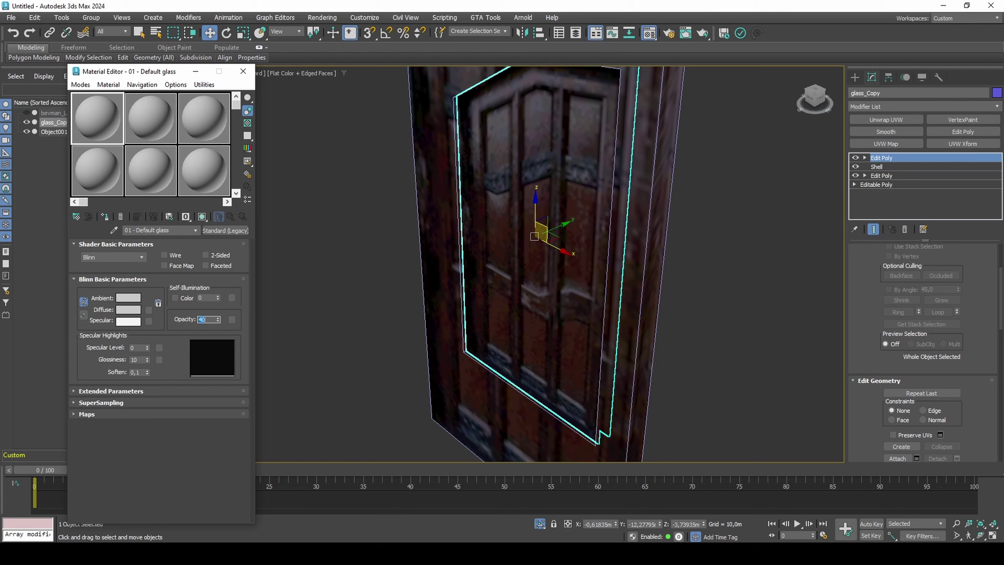
Step: Whiten Default glass's diffuse colour, apply it to glass_Copy, and restore Default Shading
click(135, 315)
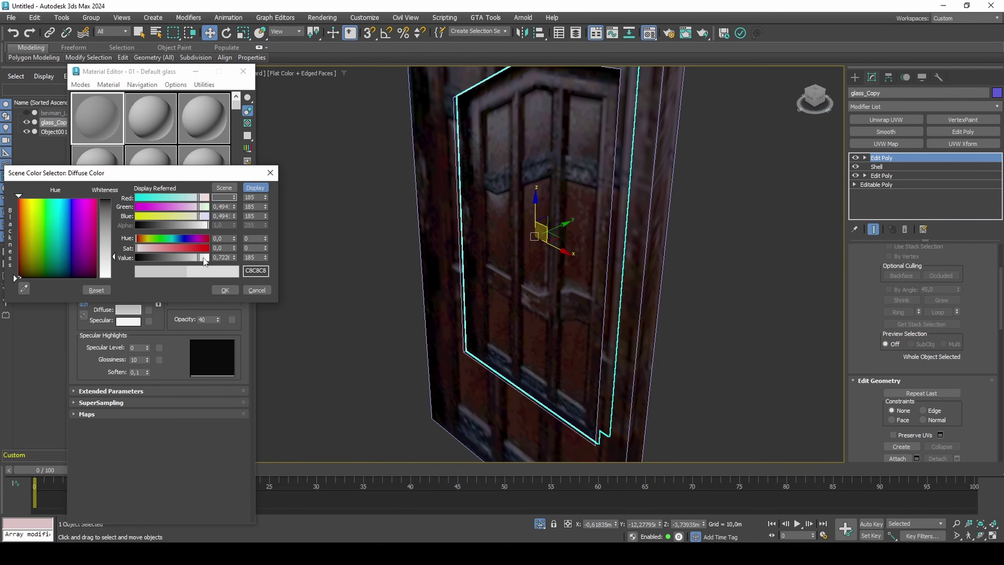
drag(203, 258, 210, 258)
click(210, 283)
click(105, 217)
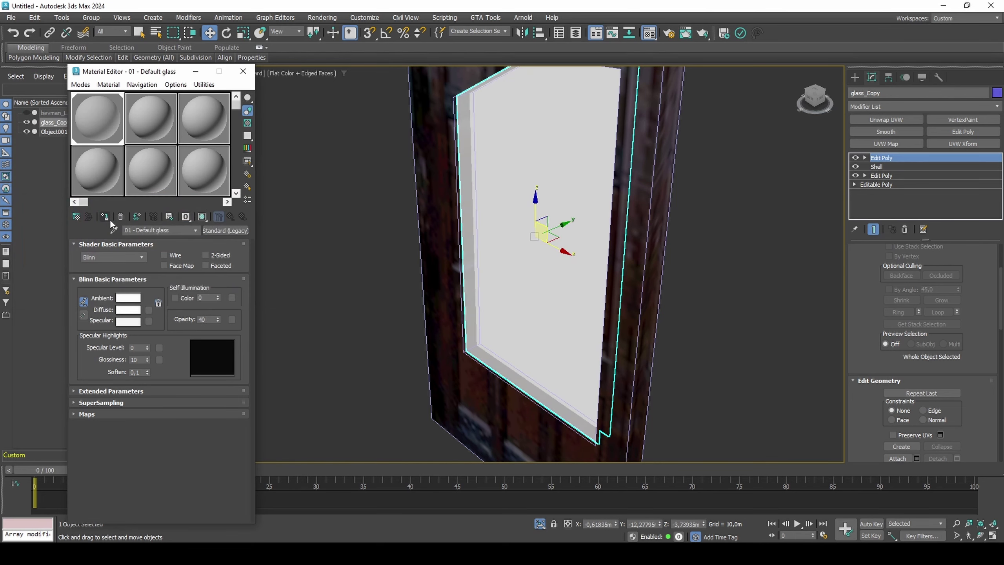
mouse_move(397, 342)
alt+middle_down()
mouse_move(570, 316)
mouse_move(489, 338)
alt+middle_up()
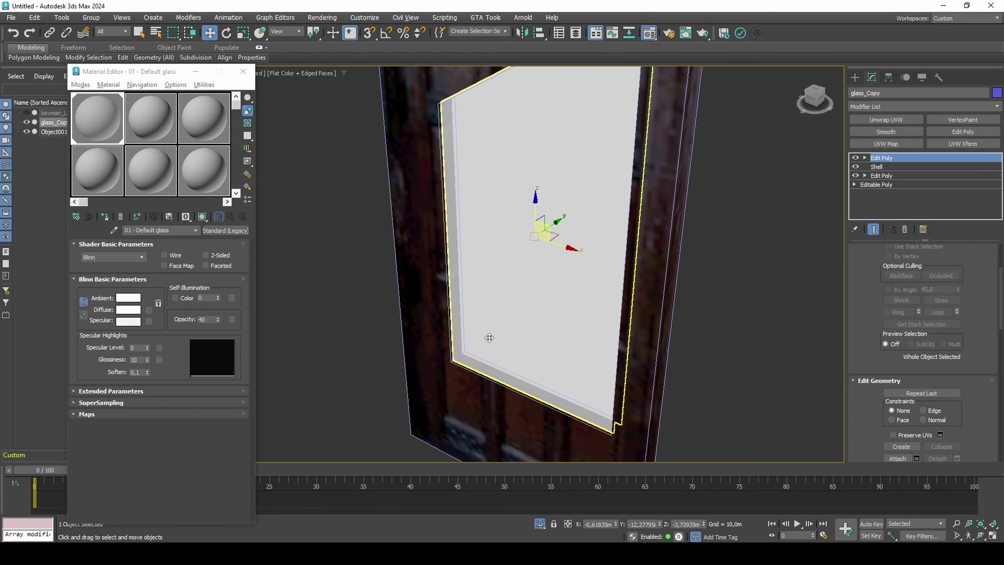
click(319, 73)
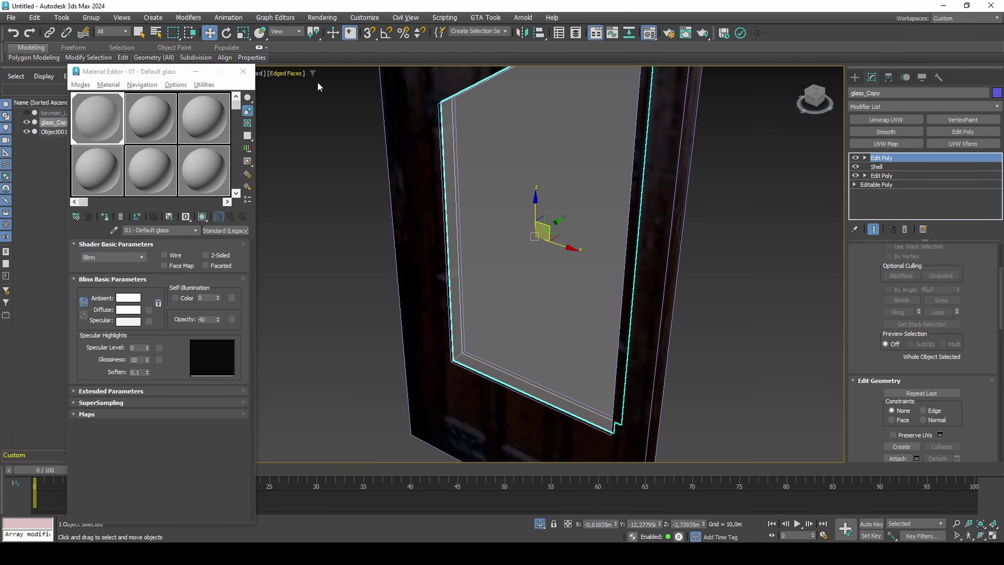
click(250, 74)
Step: Add VertexPaint to the Object001 frame with a grey brush colour
click(393, 120)
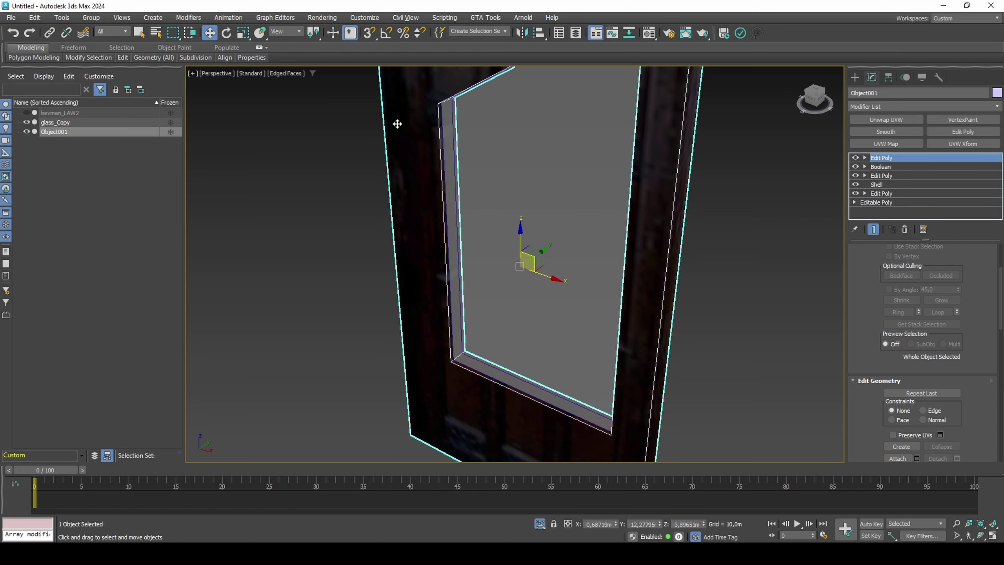
click(939, 124)
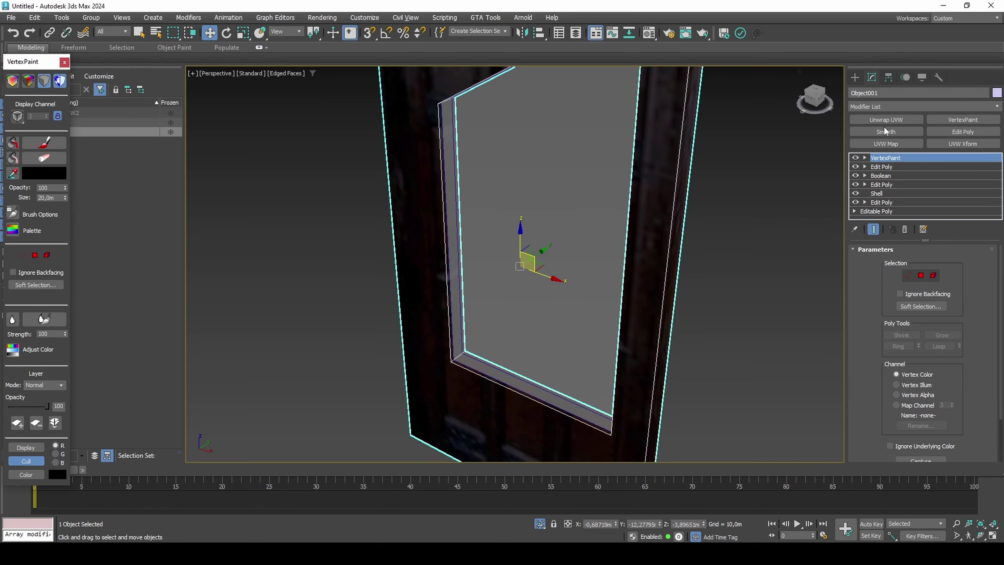
alt+middle_drag(412, 225, 340, 217)
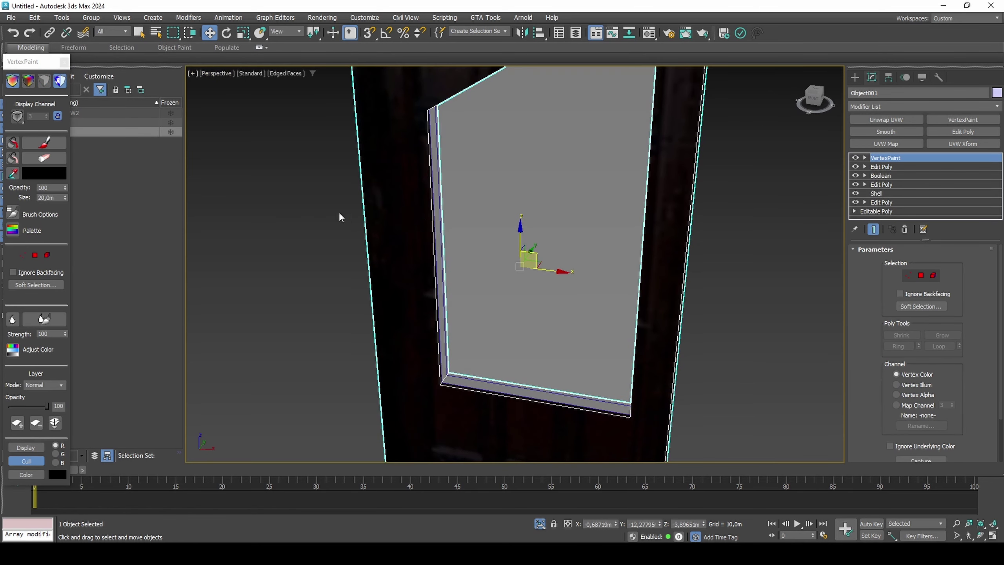
click(43, 173)
drag(171, 119, 179, 119)
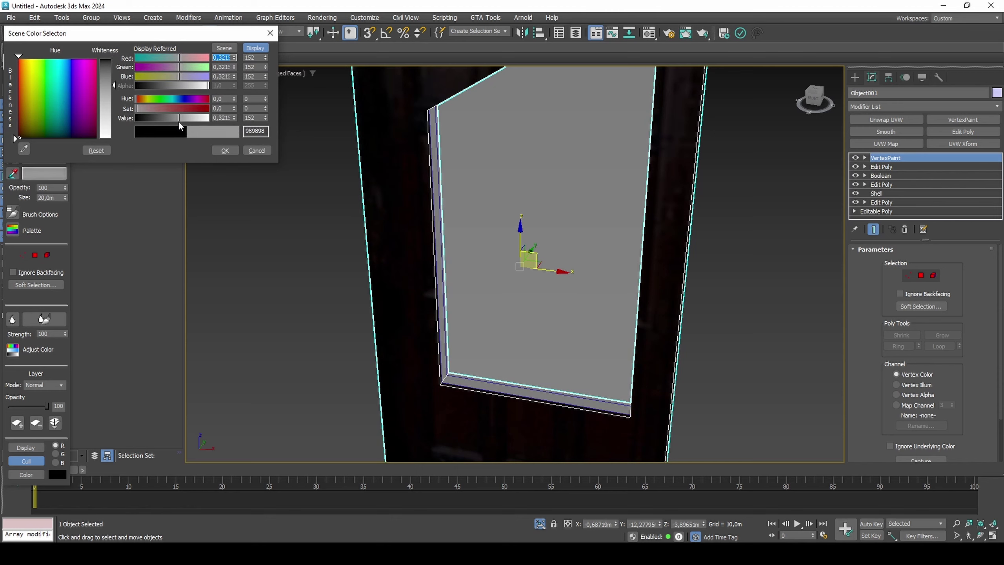
click(224, 150)
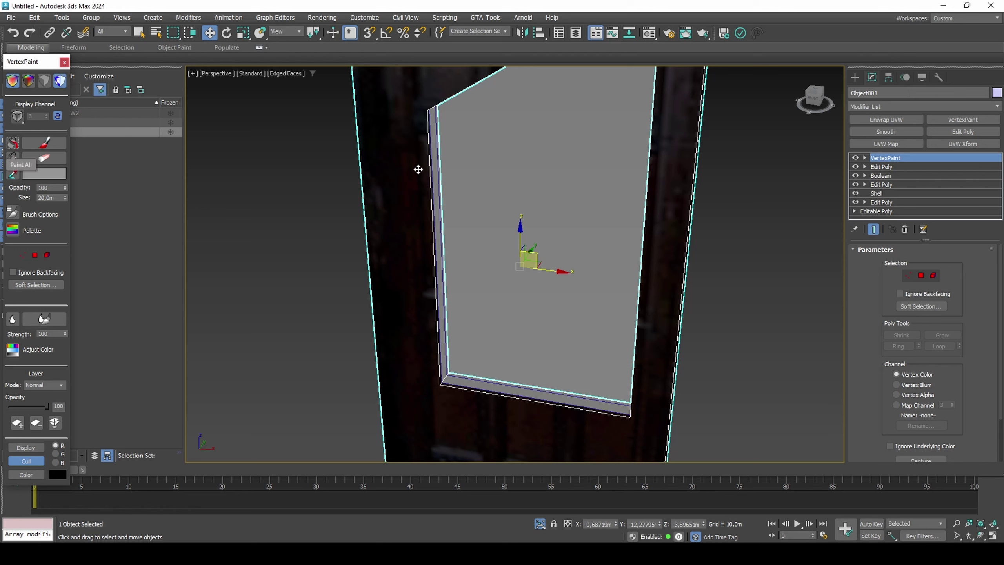
Step: Add VertexPaint to glass_Copy and fill it with a light brown vertex colour
click(462, 168)
click(958, 121)
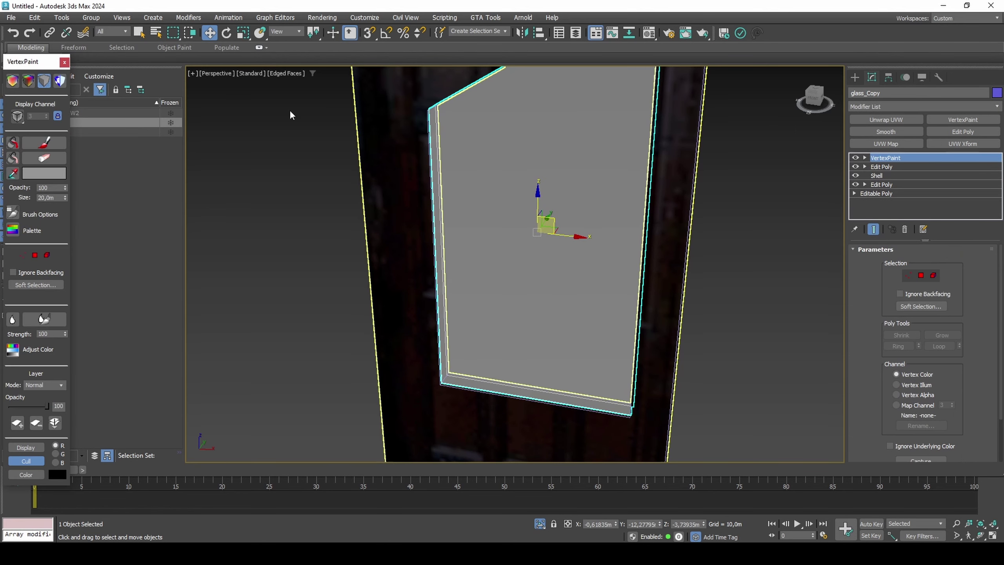
click(15, 84)
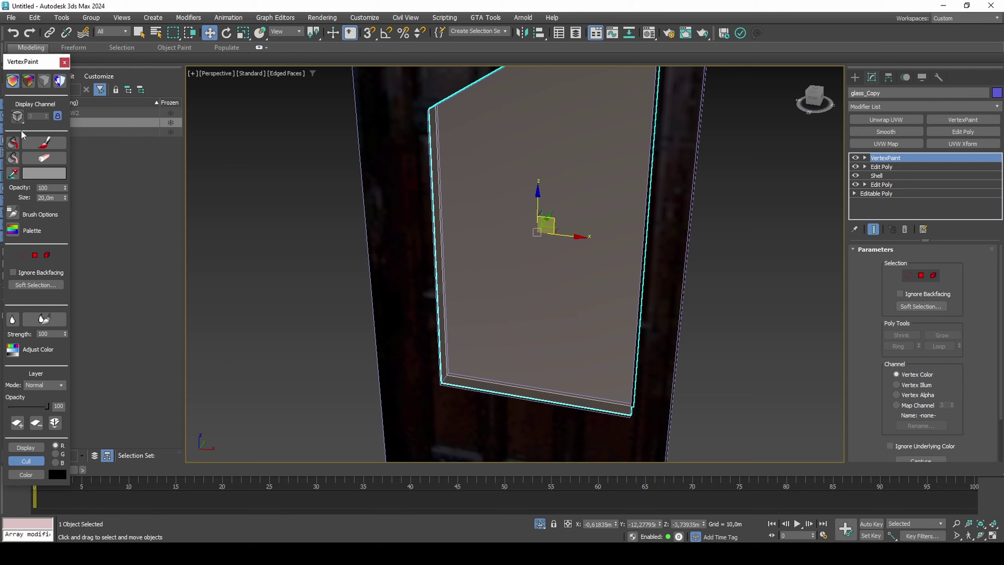
click(12, 143)
click(42, 172)
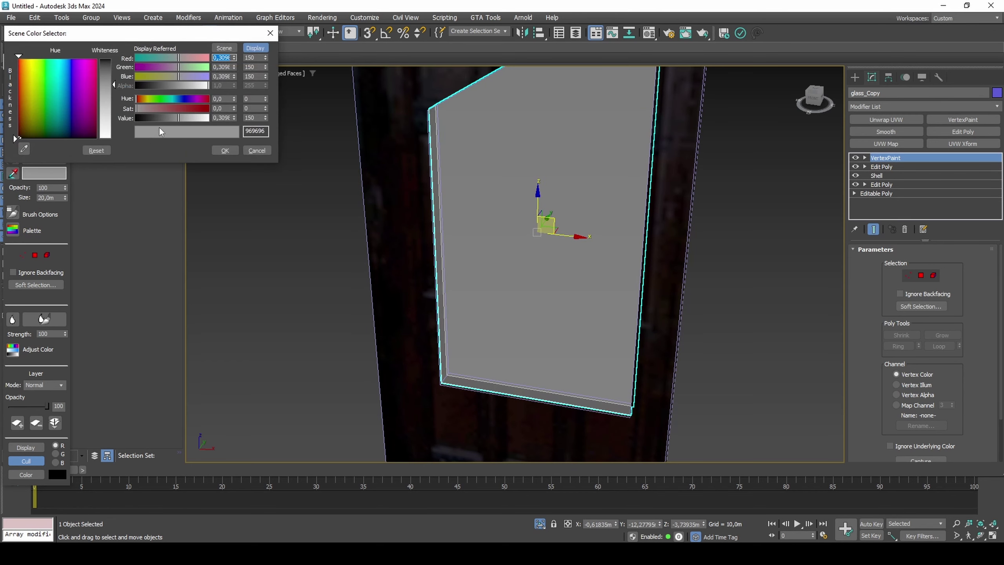
drag(146, 103, 169, 110)
click(225, 150)
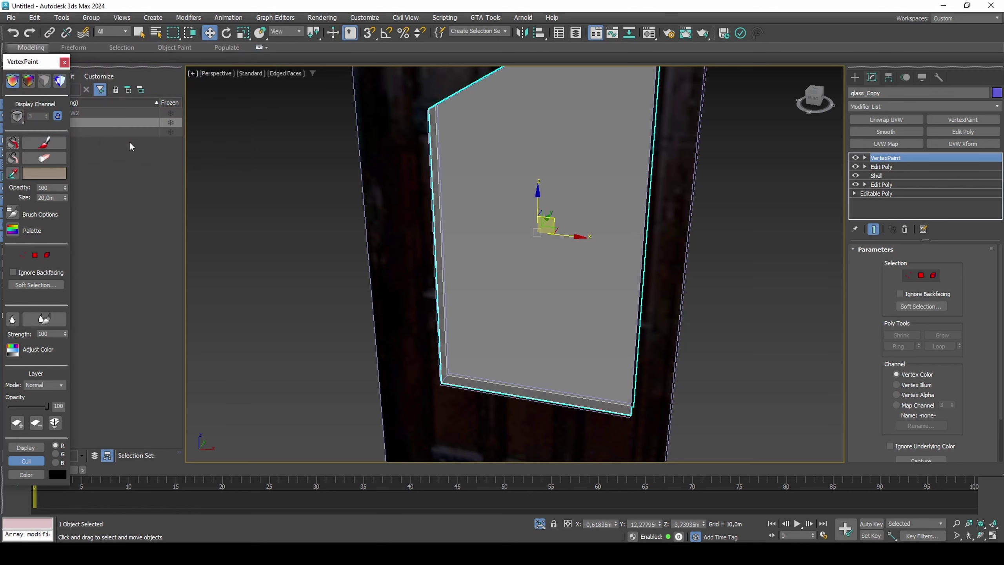
click(15, 144)
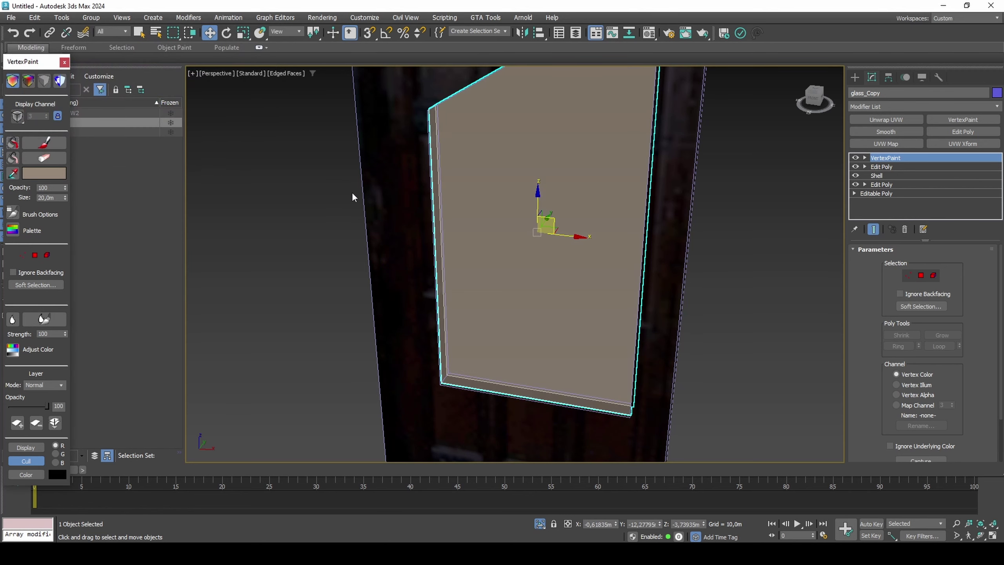
Step: Copy the Material #56 wood sub-material and paste it as a copy into 02 - Default
key(m)
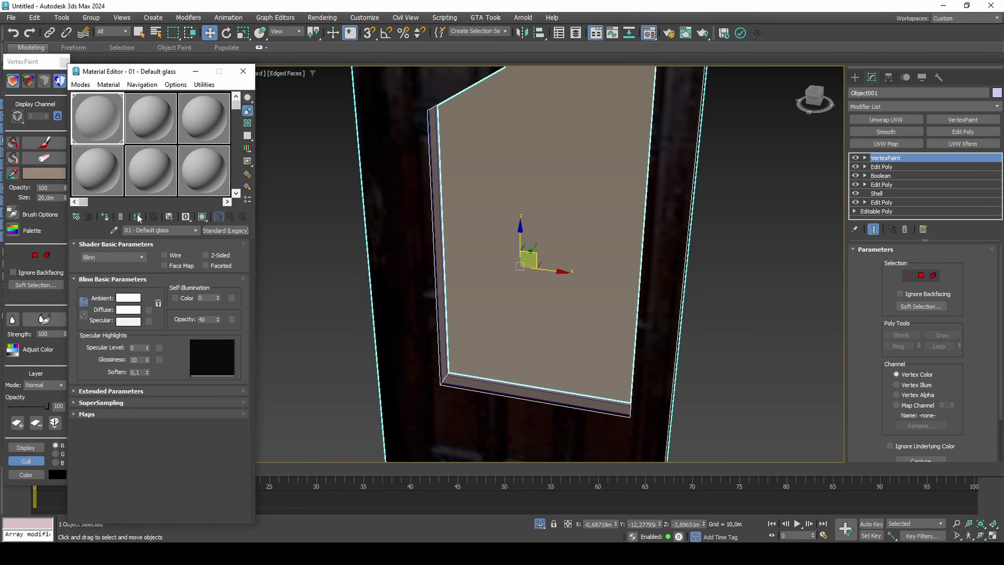
click(398, 184)
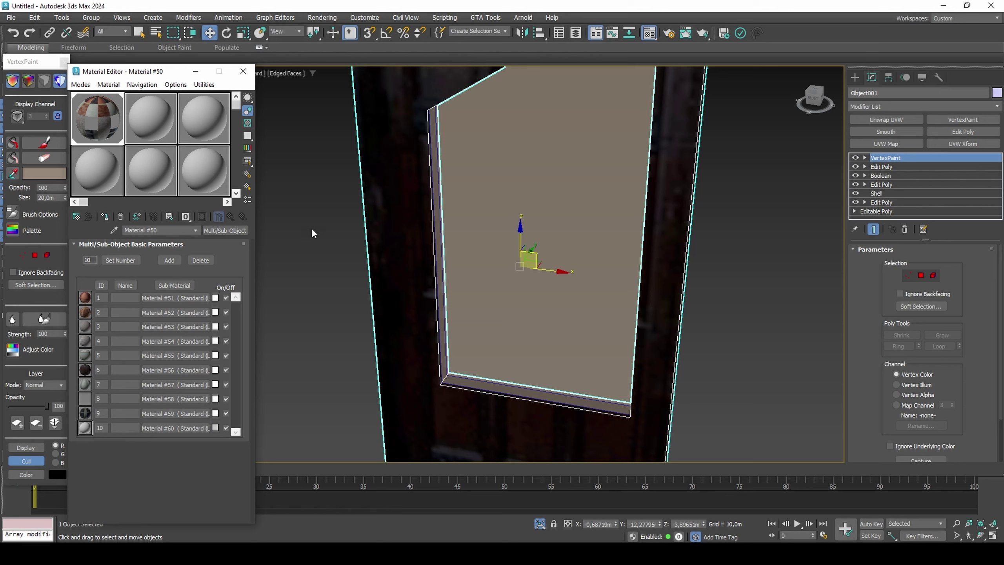
right_click(174, 369)
click(190, 388)
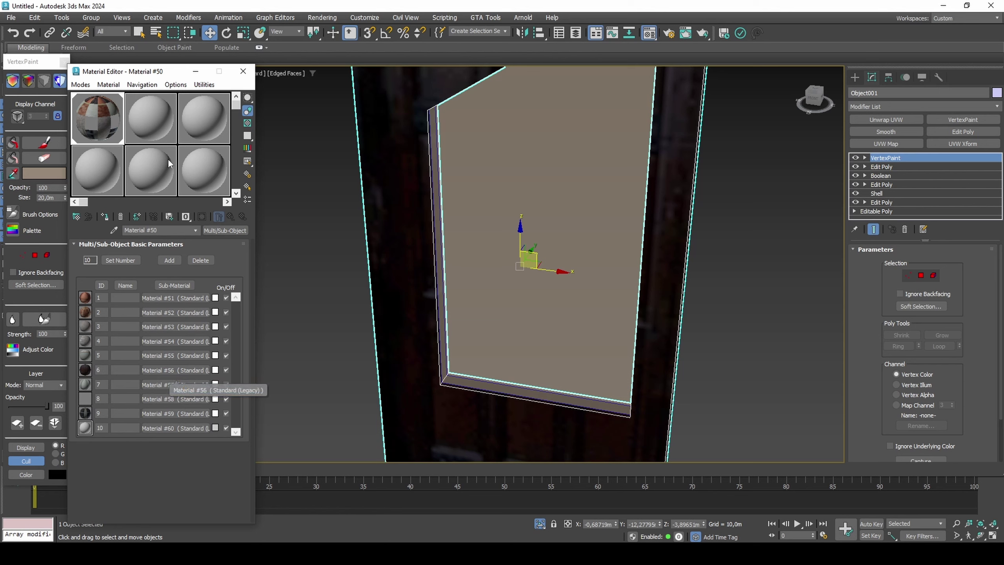
click(152, 119)
right_click(222, 230)
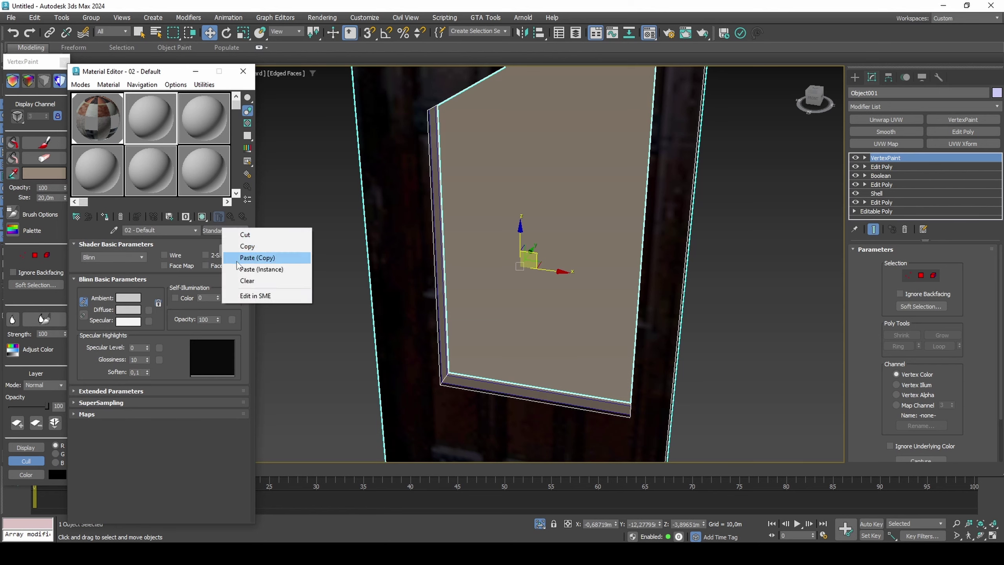
click(257, 258)
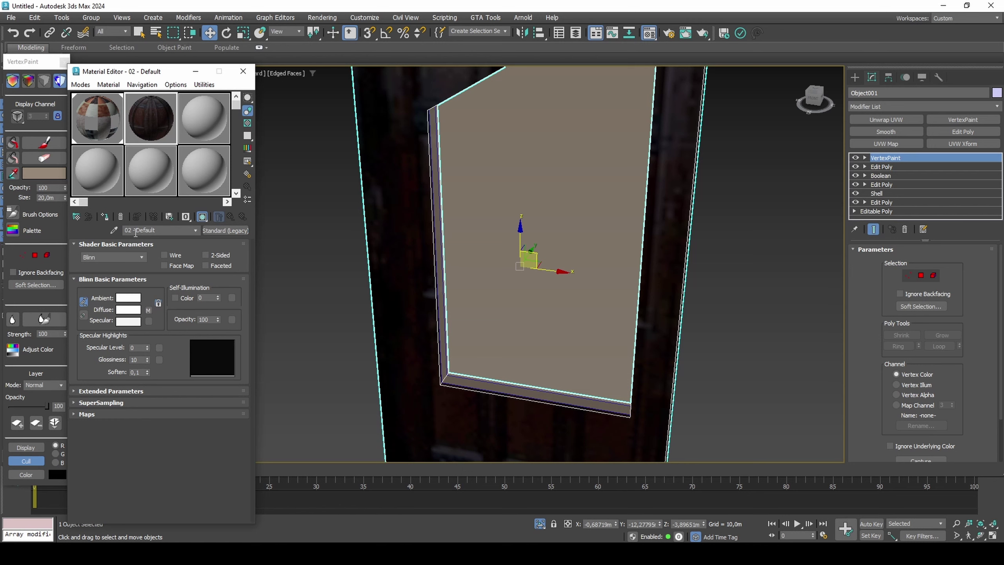
Step: Add Edit Poly to the frame, attach glass_Copy, and give the glass polygons material ID 2
click(951, 132)
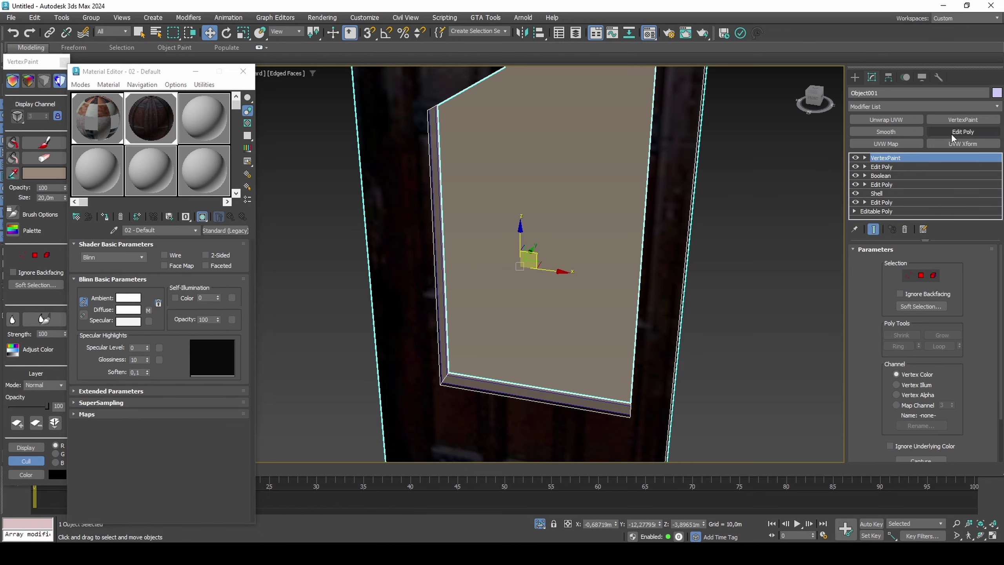
scroll(861, 333, down, 5)
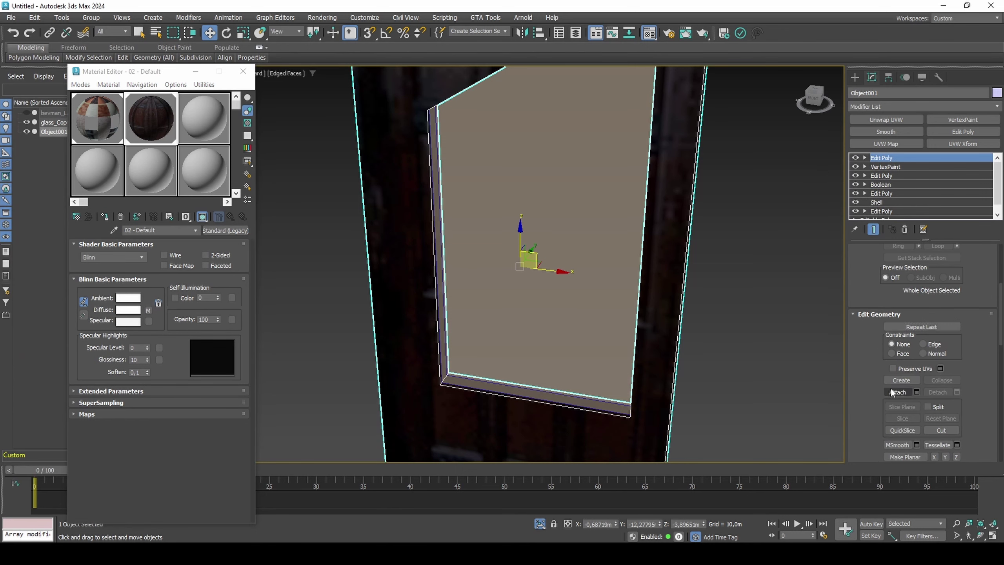
click(891, 391)
click(583, 257)
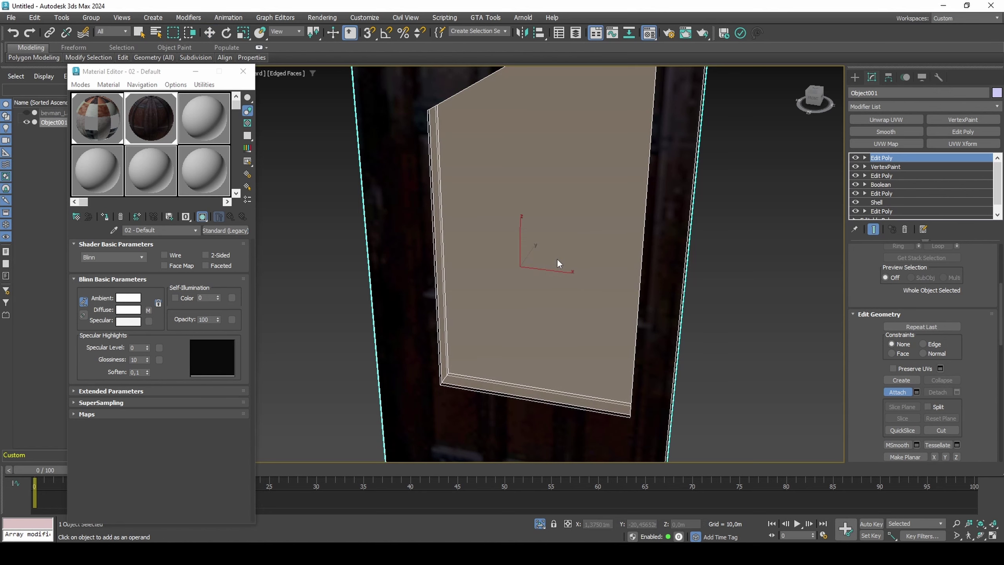
key(w)
key(4)
click(419, 285)
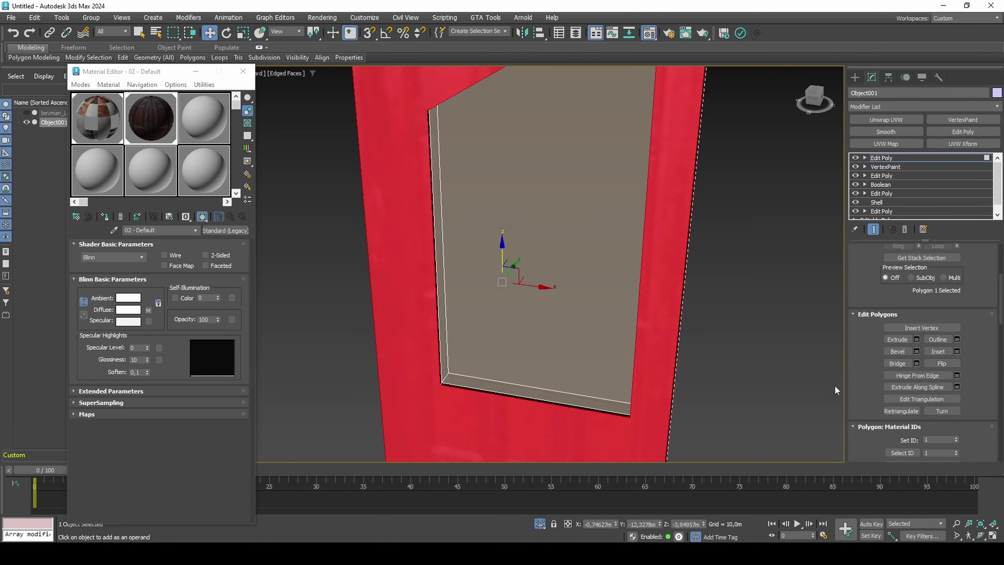
scroll(863, 396, down, 3)
click(594, 312)
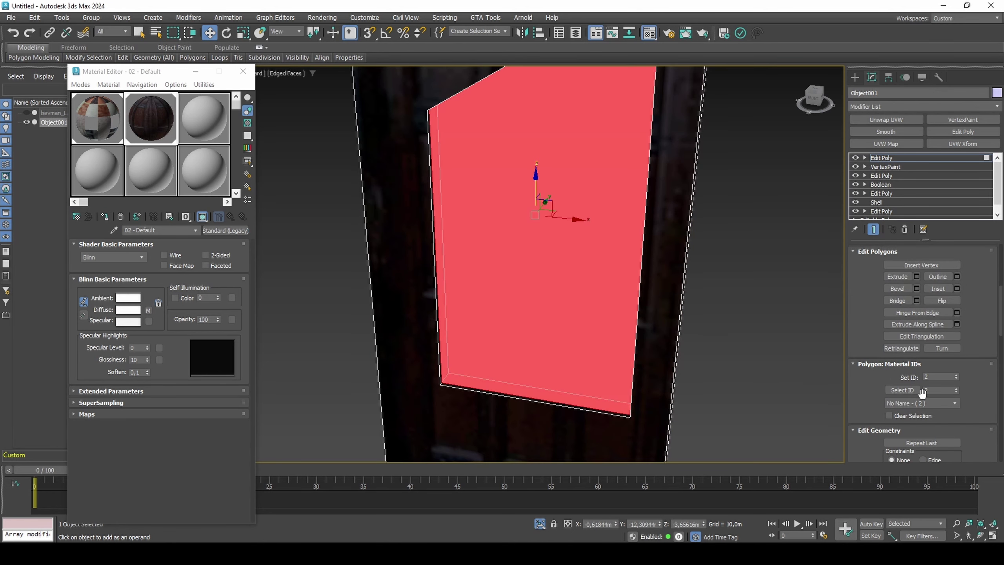
key(4)
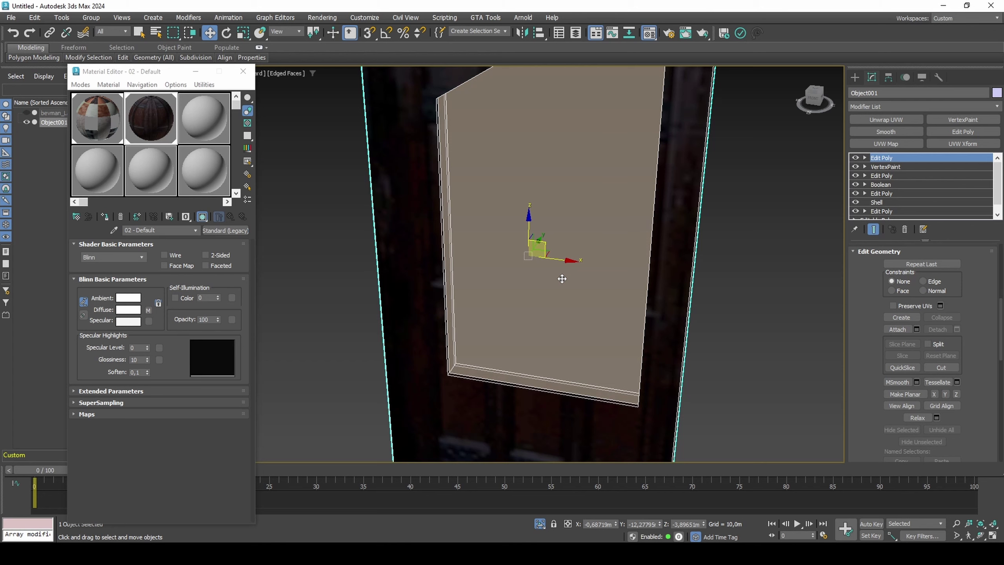
Step: Move the door's pivot to its bottom-left corner
click(242, 71)
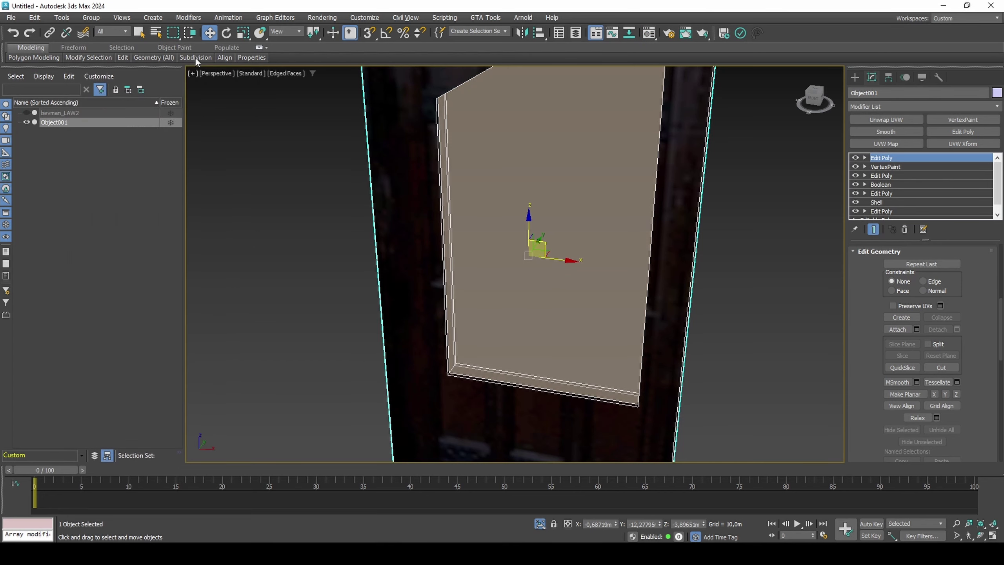
click(35, 17)
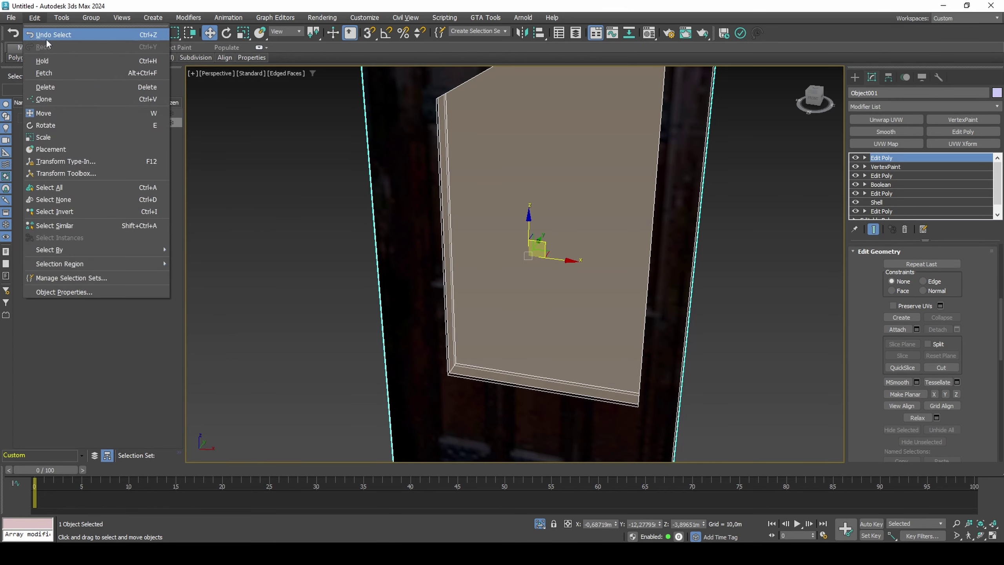
click(83, 174)
key(z)
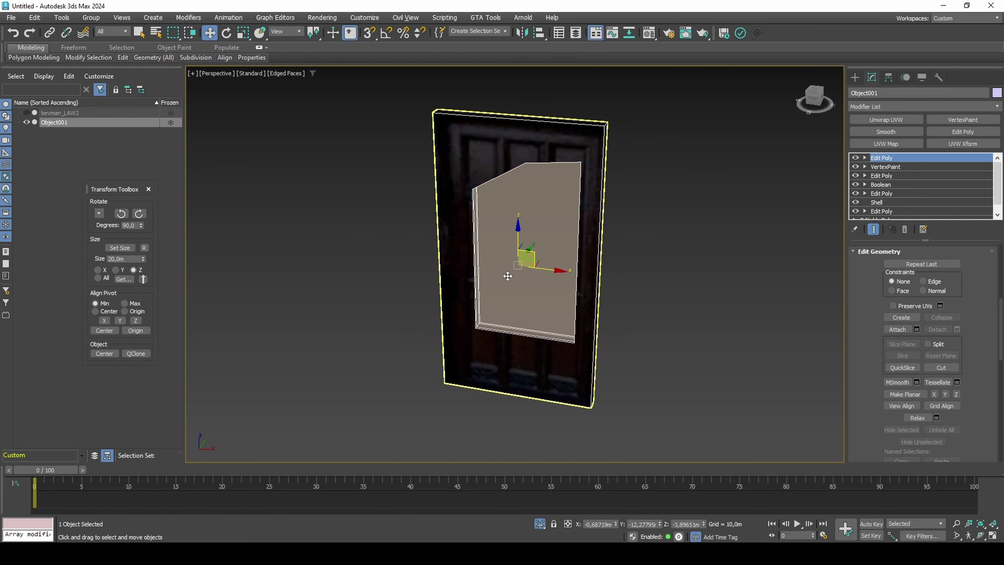
click(136, 320)
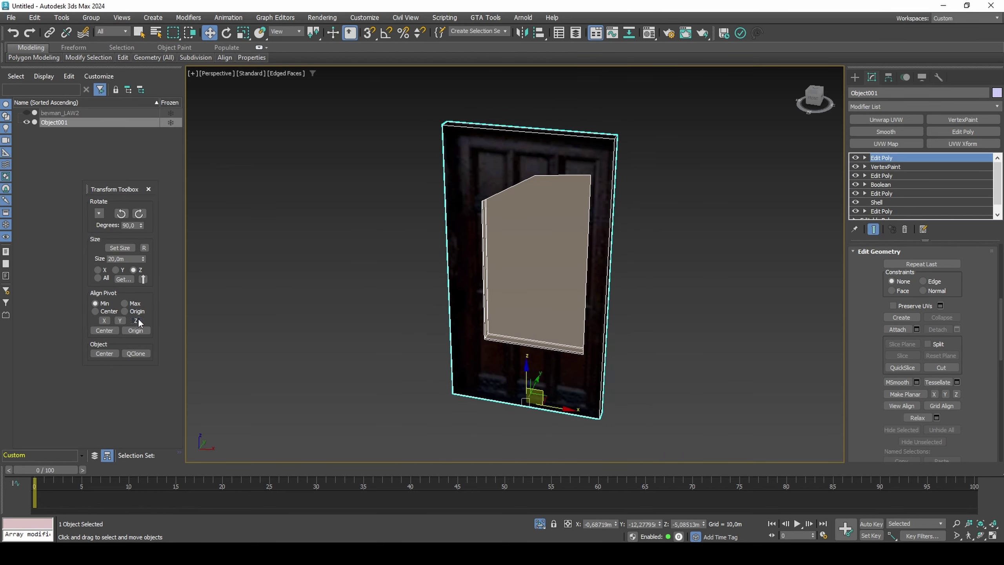
click(108, 321)
alt+middle_drag(470, 359, 448, 369)
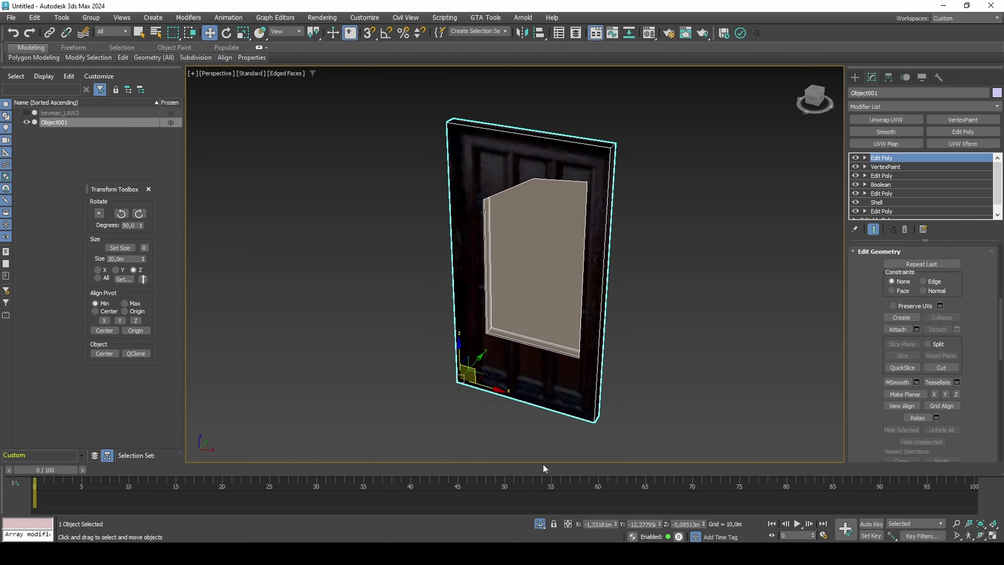
Step: Zero the door's X, Y and Z position and apply Reset XForm to it
right_click(615, 524)
right_click(659, 524)
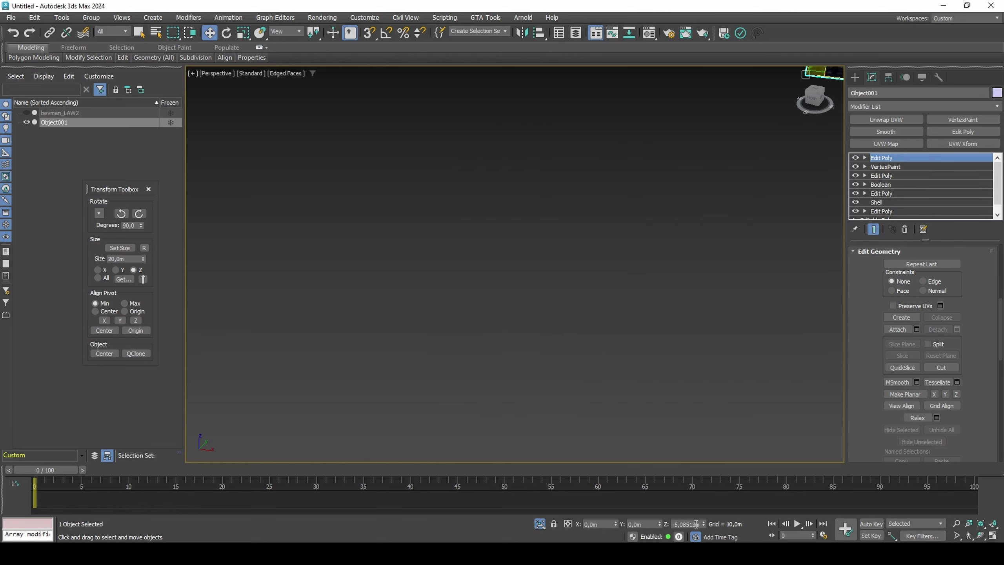
right_click(704, 524)
middle_drag(609, 448, 615, 414)
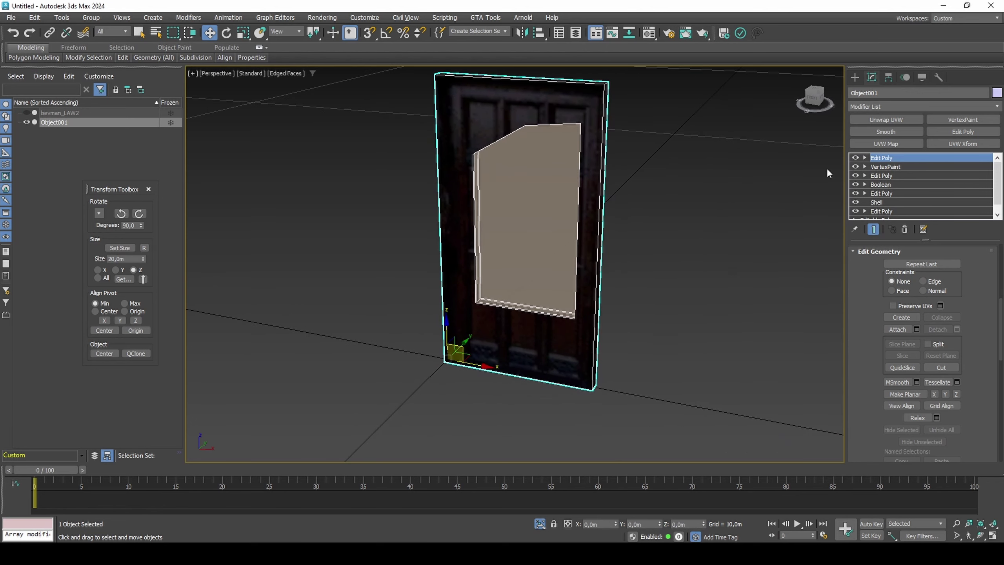
click(938, 77)
click(942, 208)
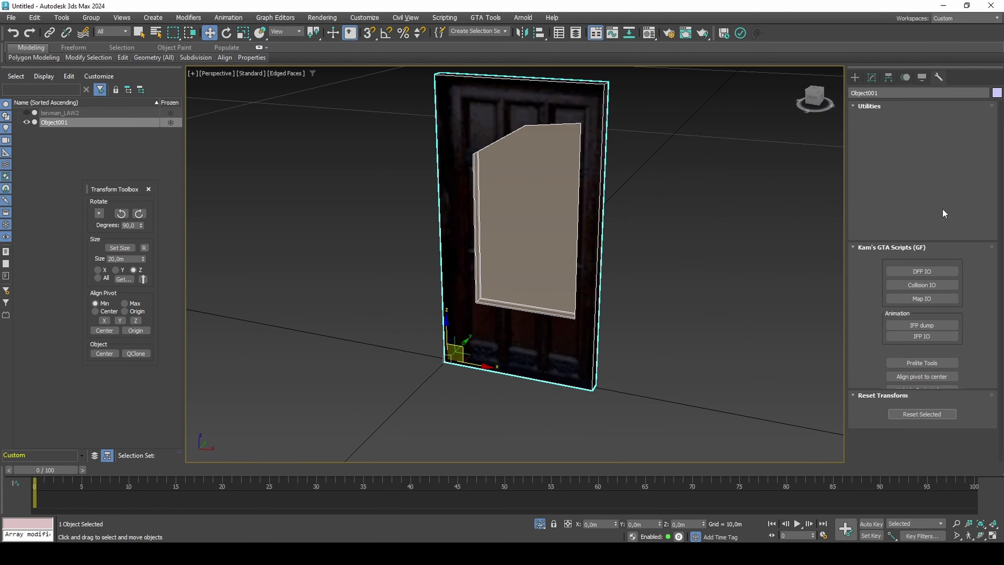
click(926, 446)
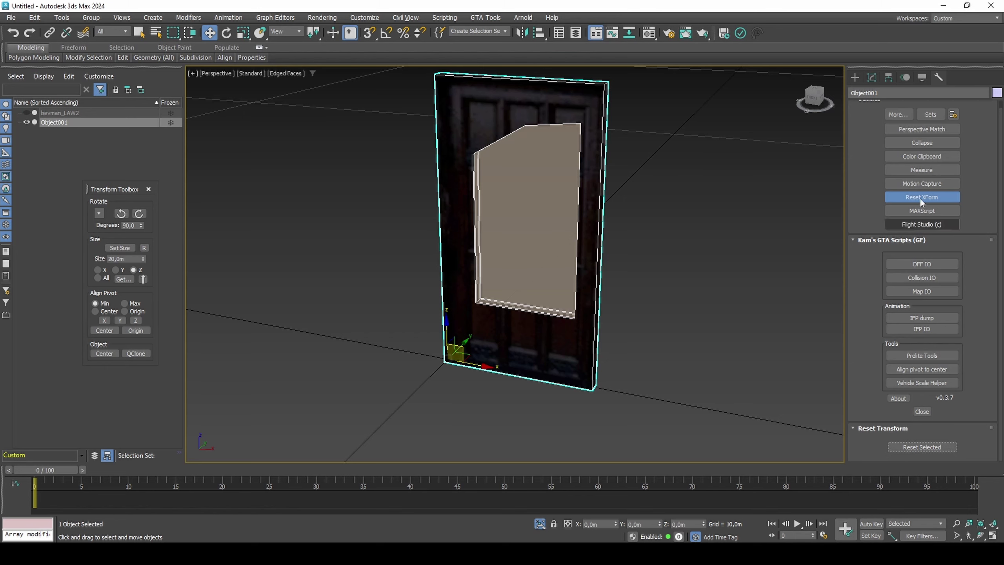
click(873, 78)
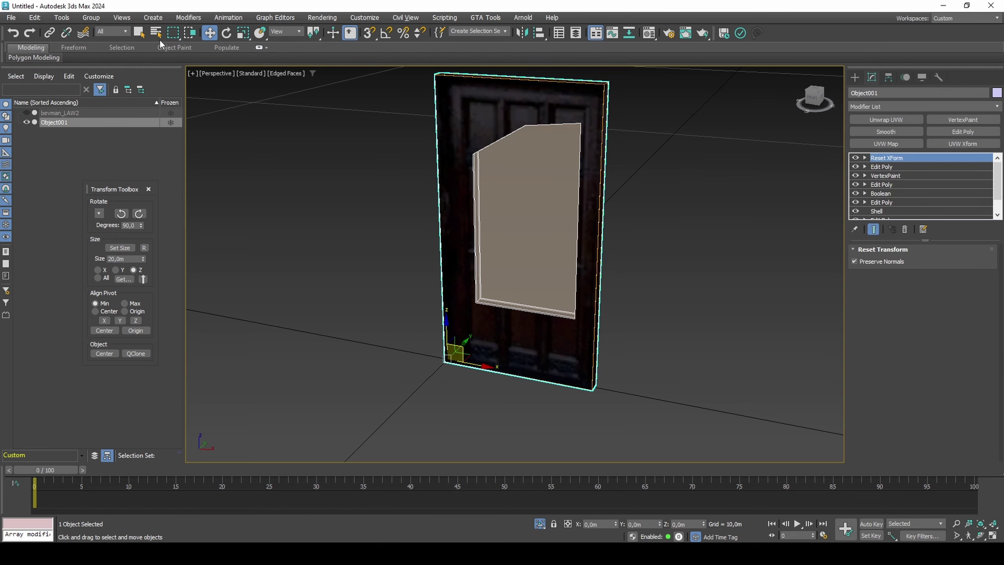
Step: Export the door as RenderWare model 1491.dff, accepting the DFF Exporter settings
click(11, 17)
mouse_move(23, 183)
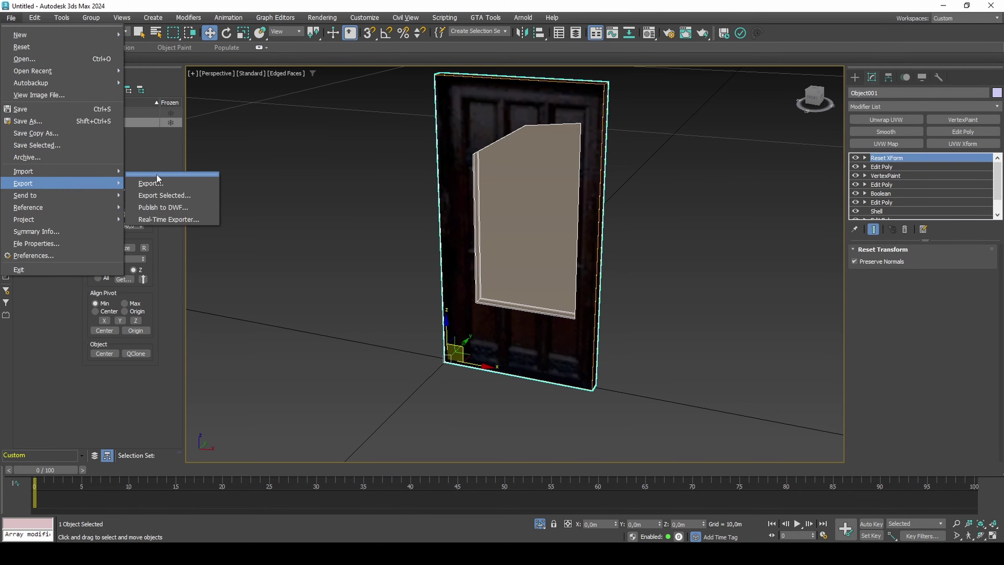
click(172, 189)
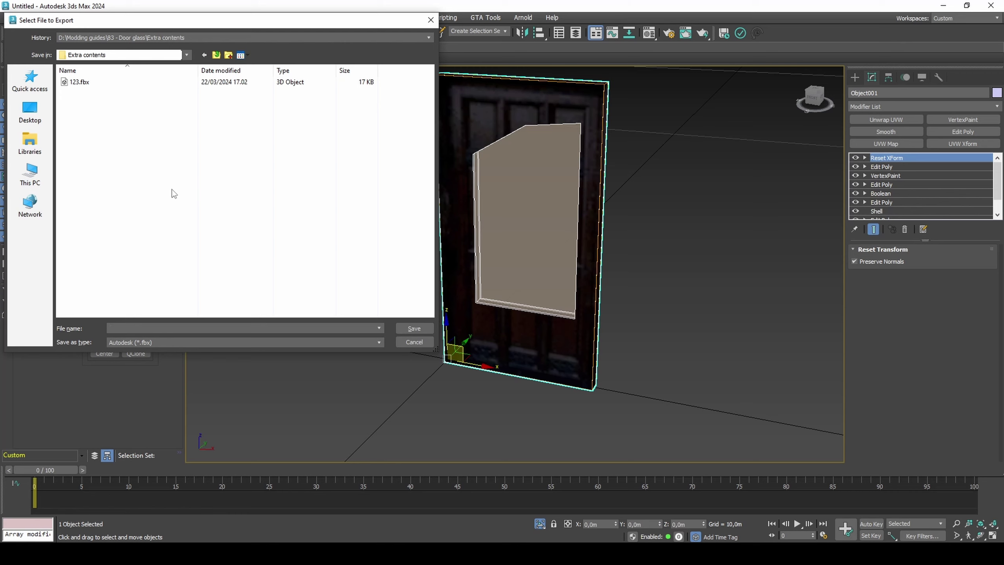
click(176, 337)
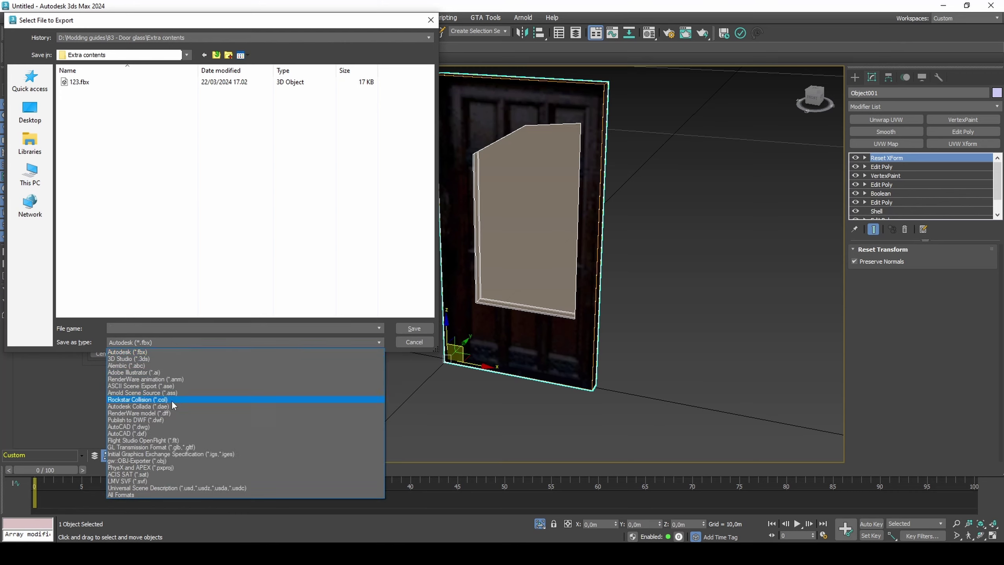
click(167, 414)
click(194, 329)
text(1491)
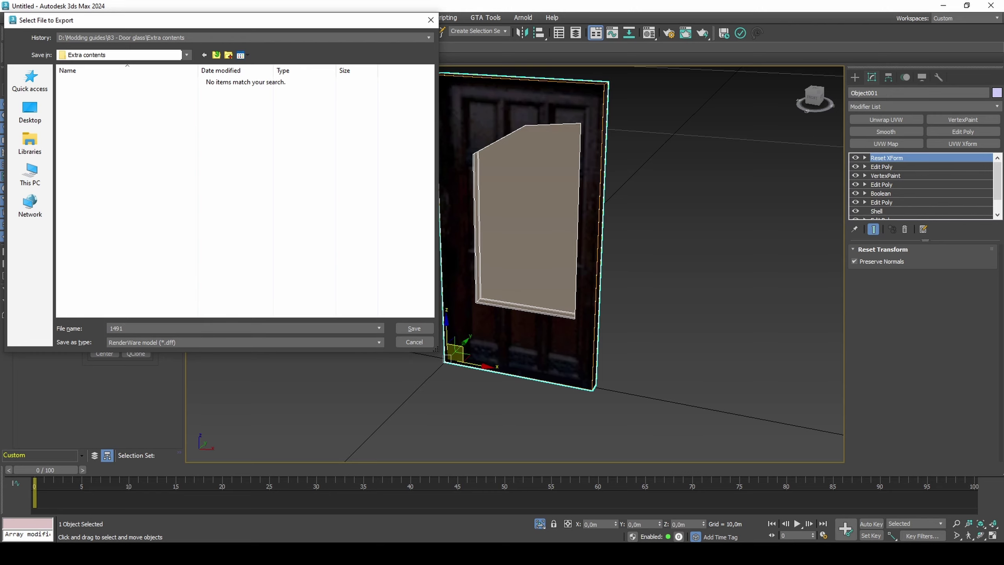
key(Return)
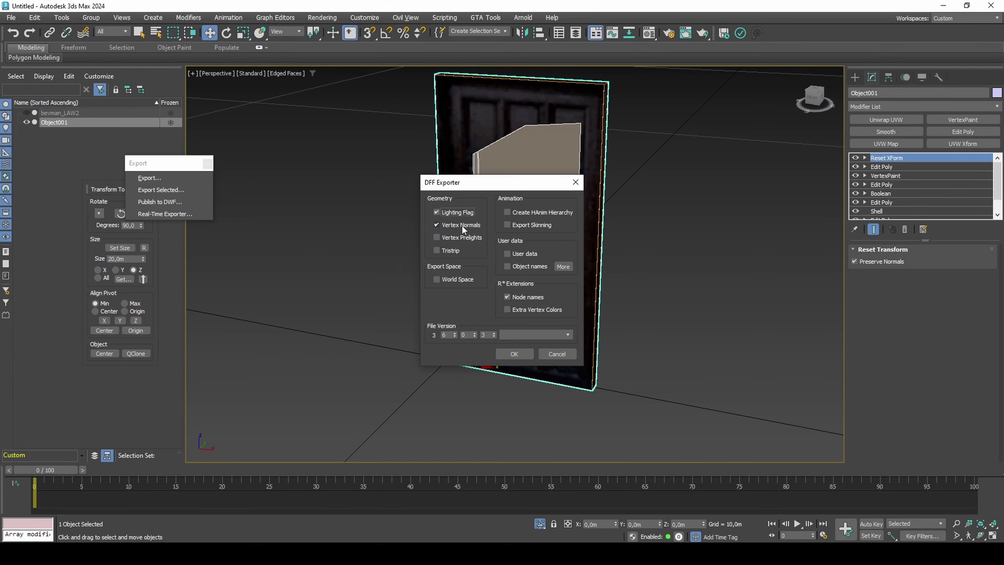
click(514, 352)
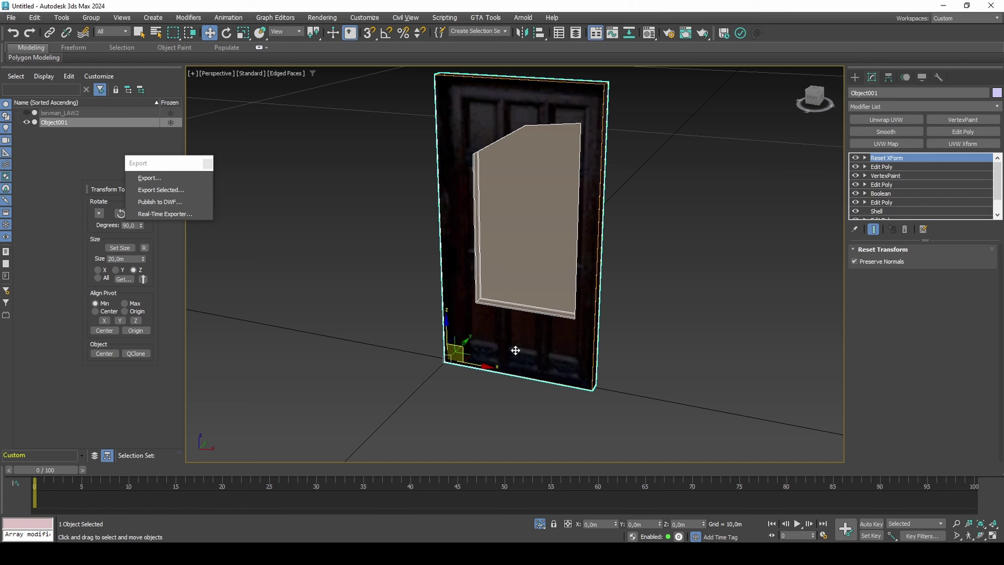
click(854, 78)
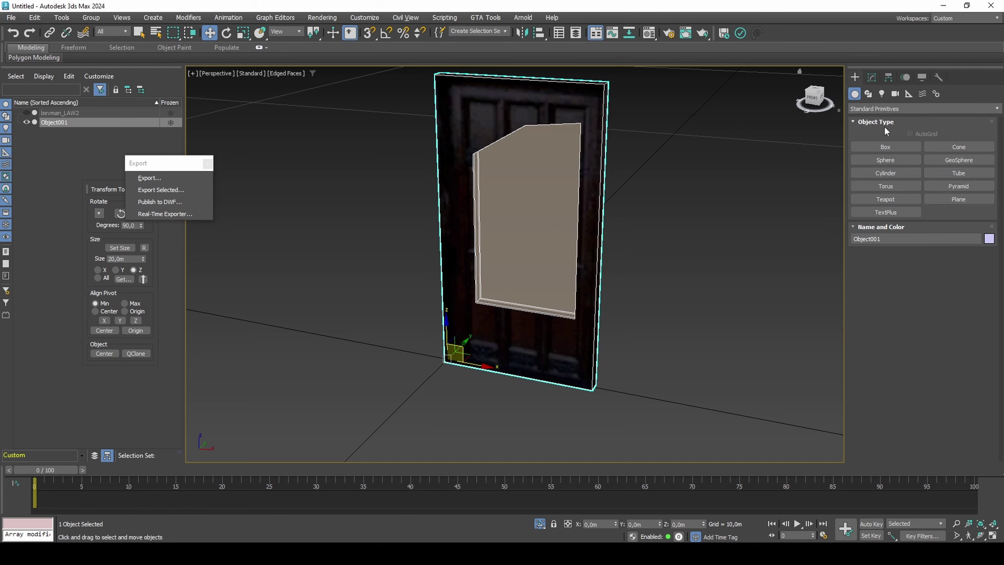
Step: Draw a vertex-snapped box spanning the door's corners, then start a sphere at its base
click(886, 146)
mouse_move(826, 167)
alt+middle_down()
mouse_move(443, 336)
mouse_move(464, 332)
alt+middle_up()
key(s)
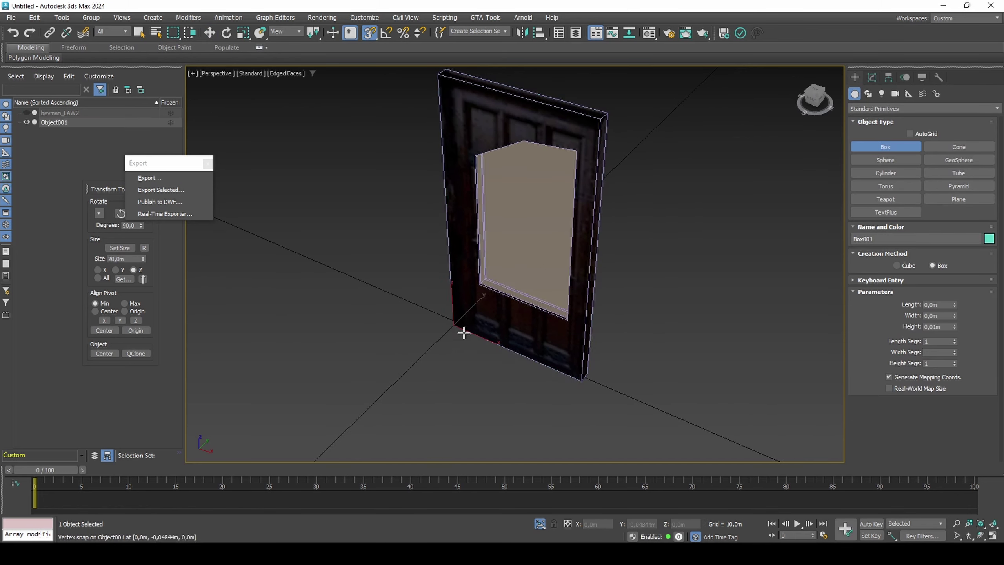
drag(455, 322, 597, 367)
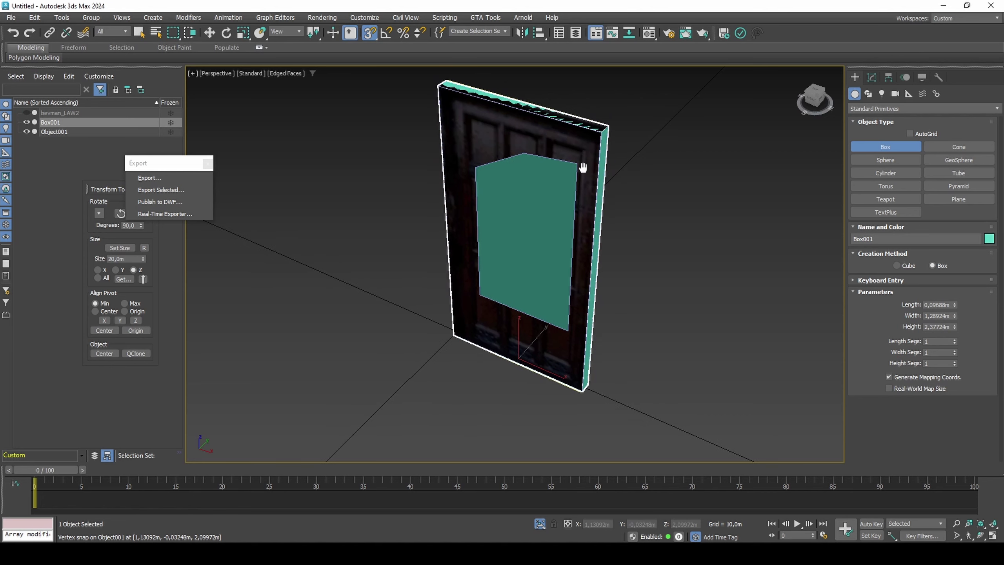
click(595, 161)
click(886, 160)
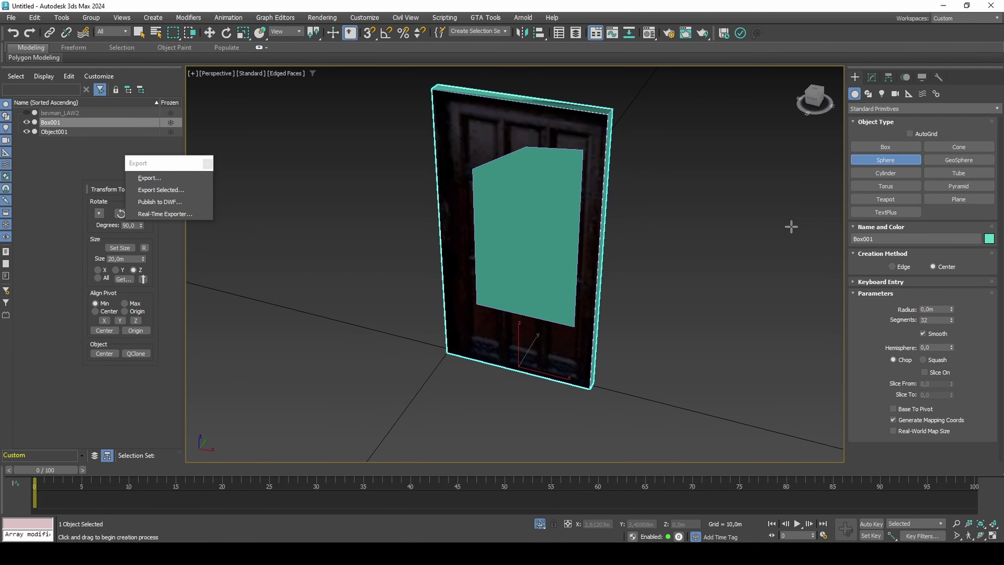
drag(542, 397, 572, 377)
Step: Give the sphere 16 segments, align it to the door, and position it on the door
click(922, 319)
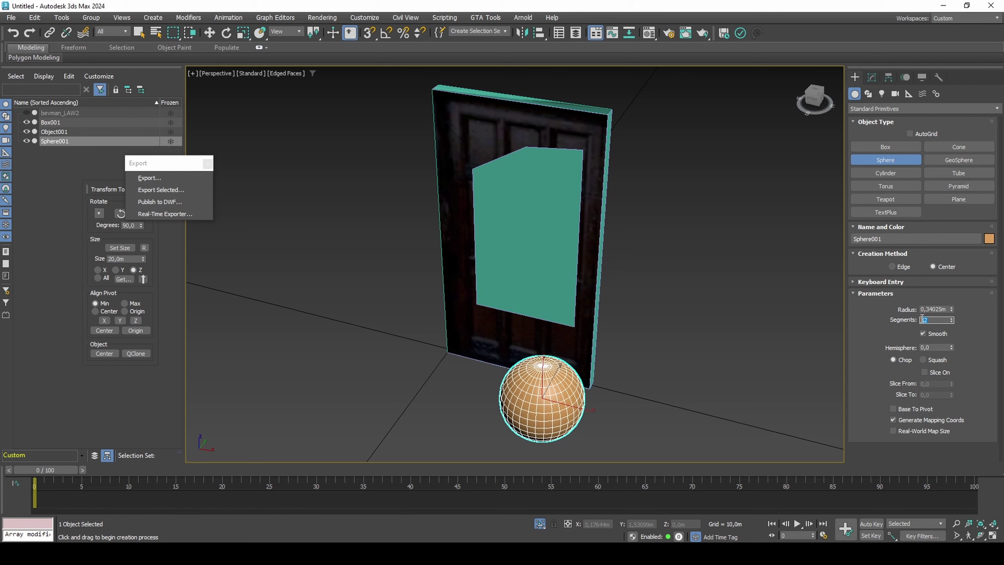
text(6)
key(Return)
alt+middle_drag(632, 316, 563, 331)
key(alt+a)
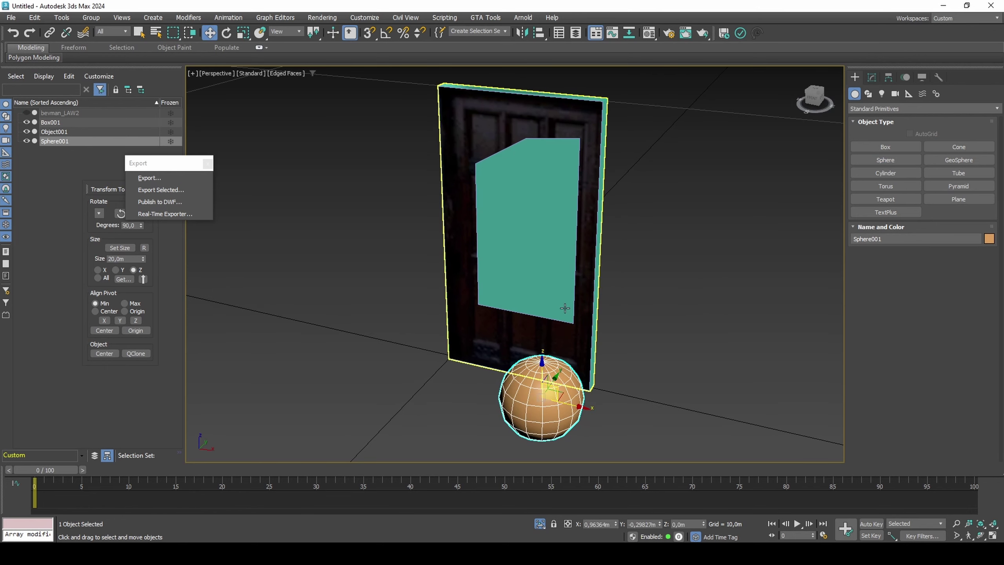
click(563, 293)
alt+middle_drag(564, 293, 552, 347)
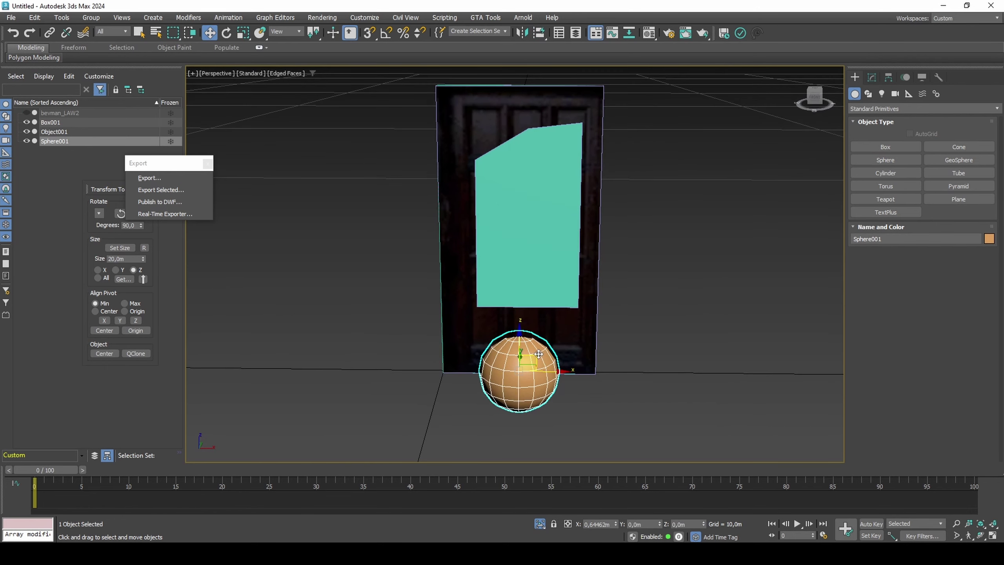
key(w)
drag(551, 346, 580, 319)
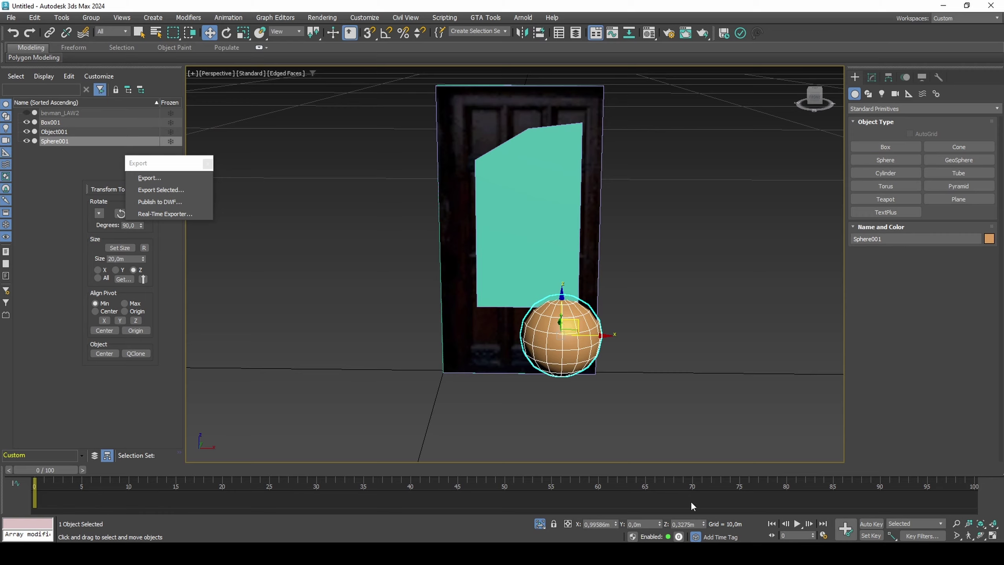
right_click(703, 524)
alt+middle_drag(576, 396, 545, 357)
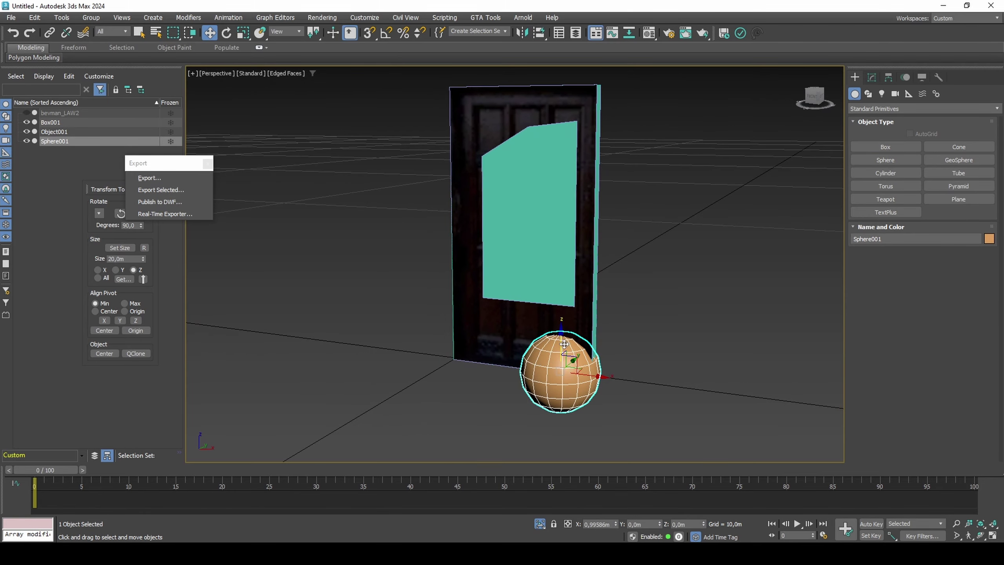
drag(564, 344, 564, 259)
alt+middle_drag(564, 260, 601, 237)
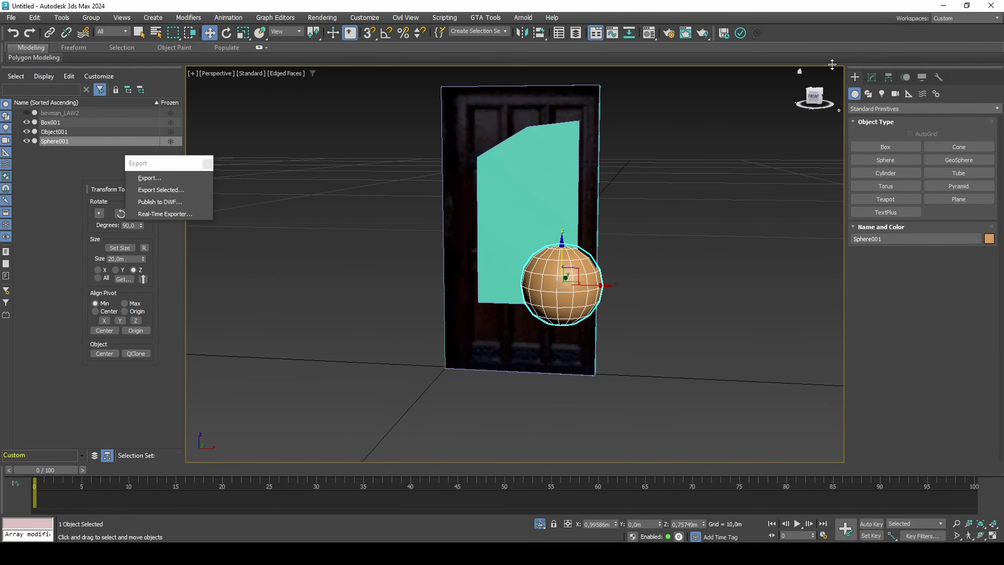
Step: Set the sphere radius to 0,37m, move it to the door's base, and Shift-copy it upward
click(871, 77)
drag(950, 267, 950, 259)
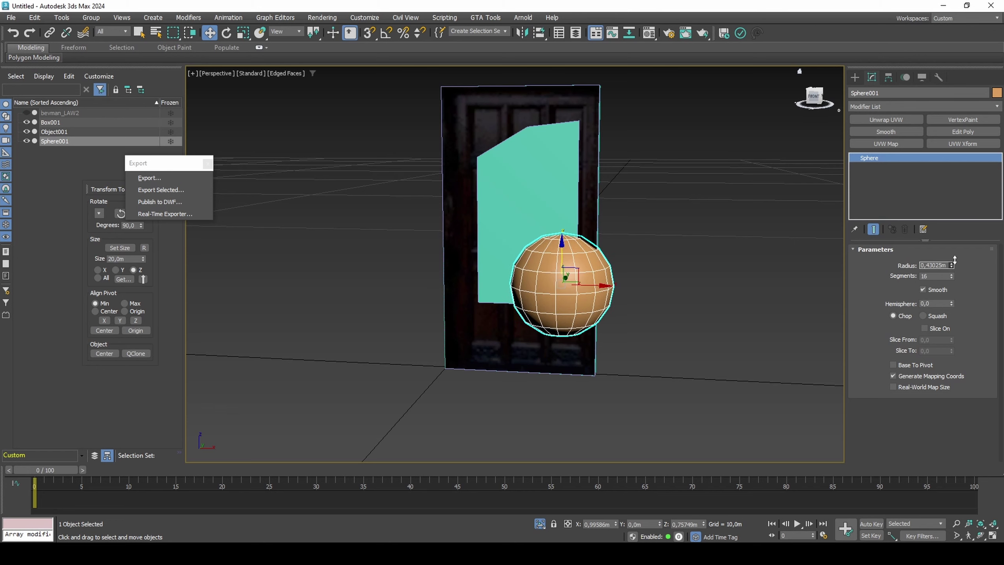
double_click(930, 264)
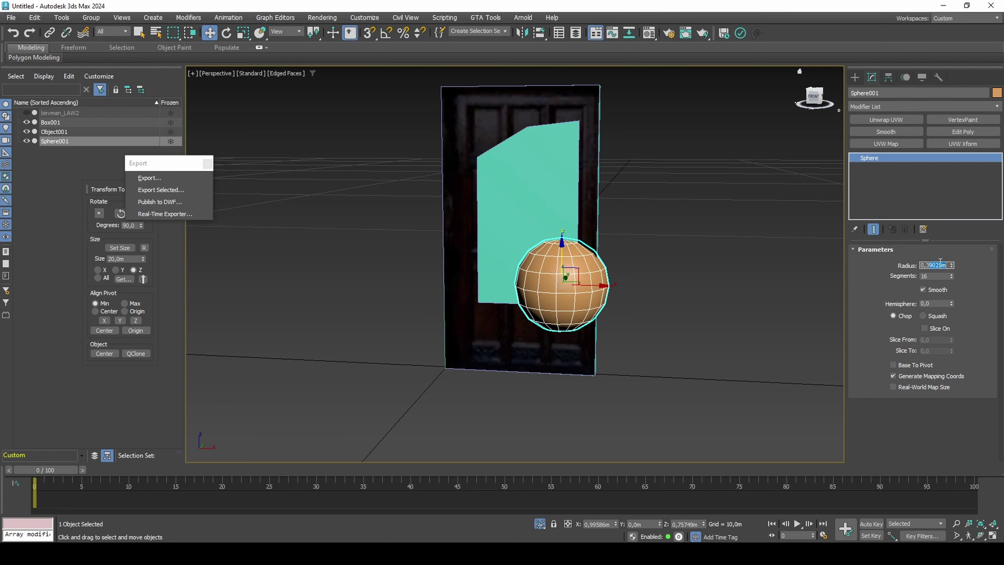
text(0,37)
key(Return)
mouse_move(722, 259)
alt+middle_down()
mouse_move(677, 485)
mouse_move(593, 370)
alt+middle_up()
right_click(703, 526)
drag(592, 370, 580, 373)
alt+middle_drag(579, 374, 569, 356)
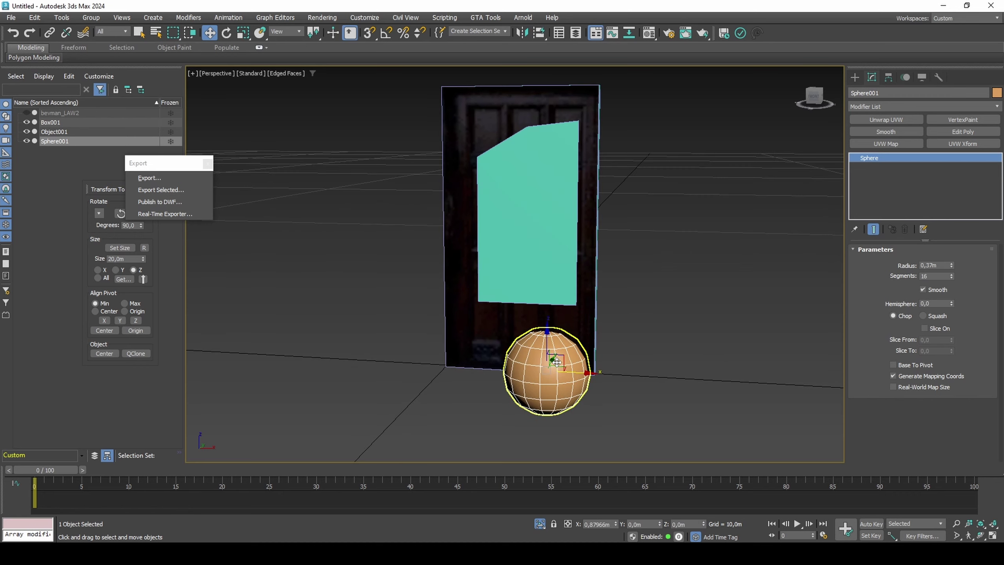
shift+drag(546, 348, 549, 154)
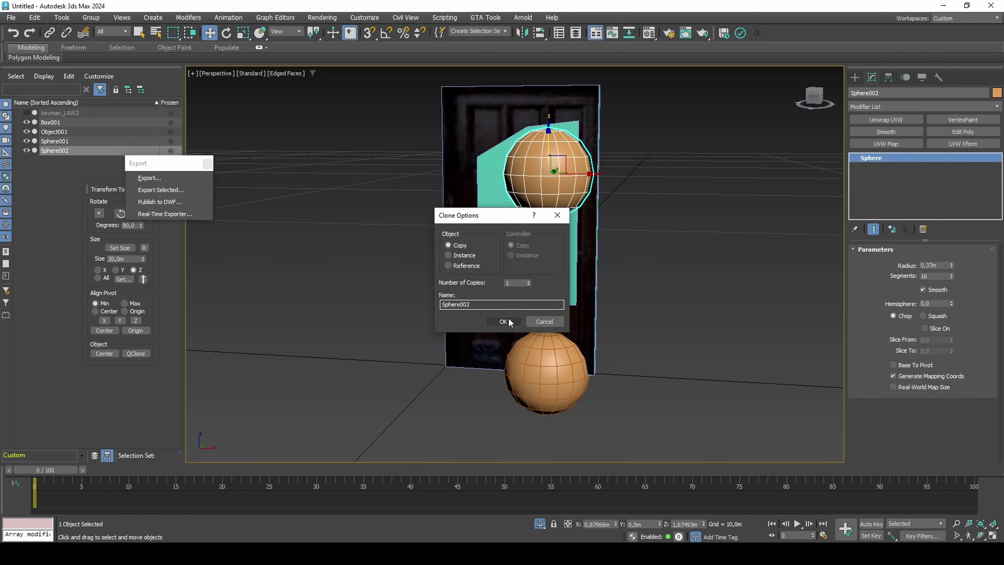
Step: Enable axis-constrained snapping and vertex-snap Sphere002 up to the top of the door
click(503, 321)
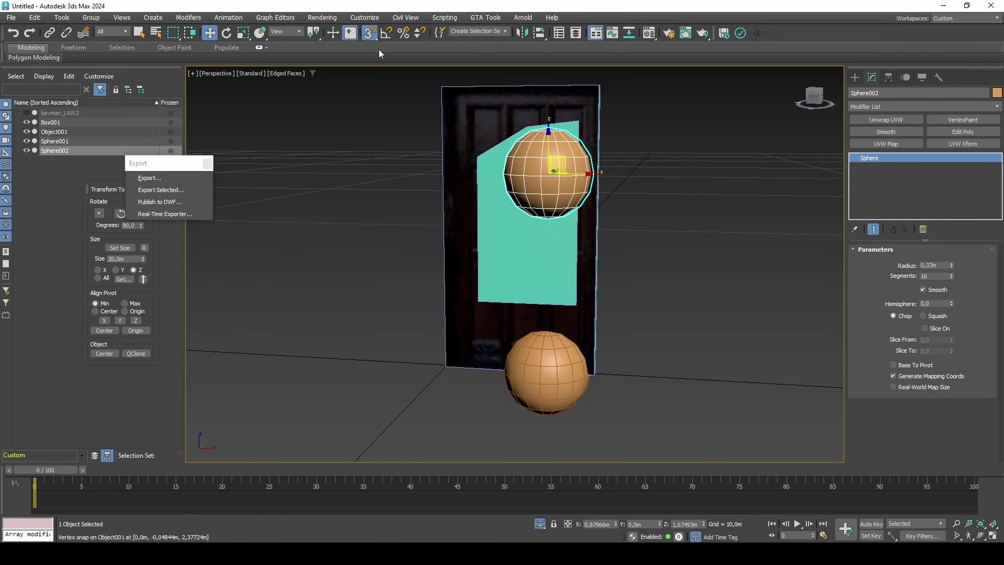
click(369, 33)
right_click(370, 33)
click(454, 220)
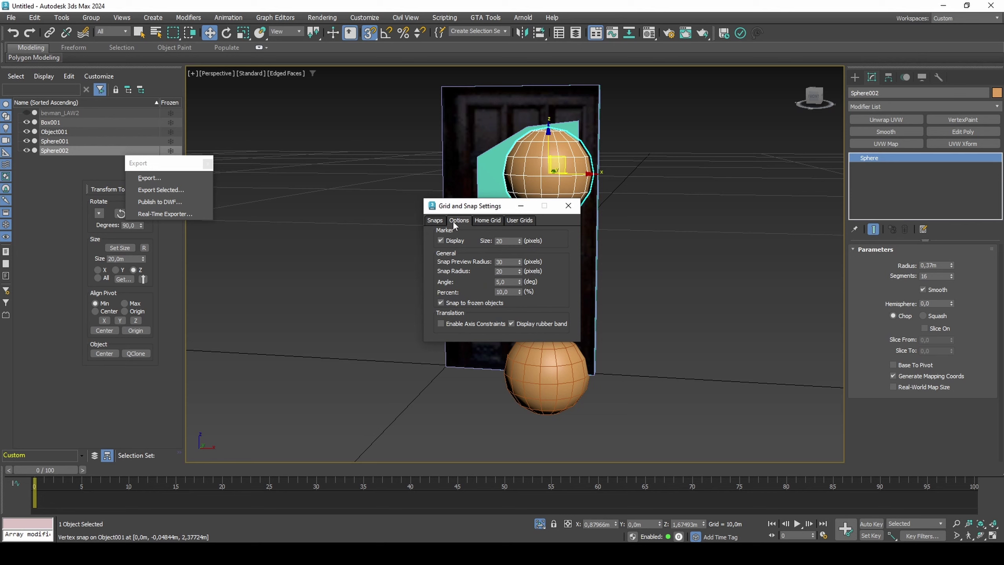
click(471, 324)
drag(486, 206, 252, 281)
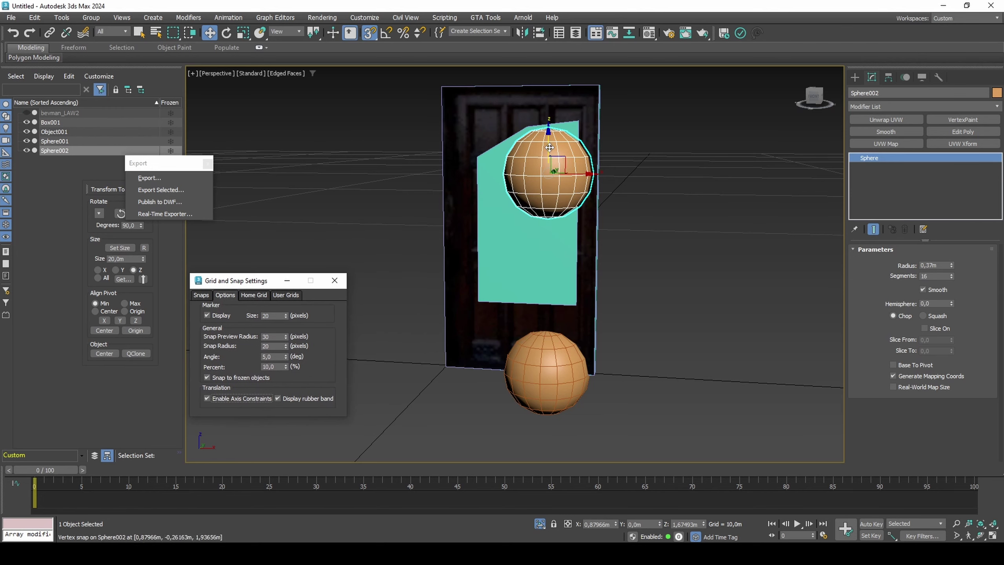
drag(549, 147, 557, 127)
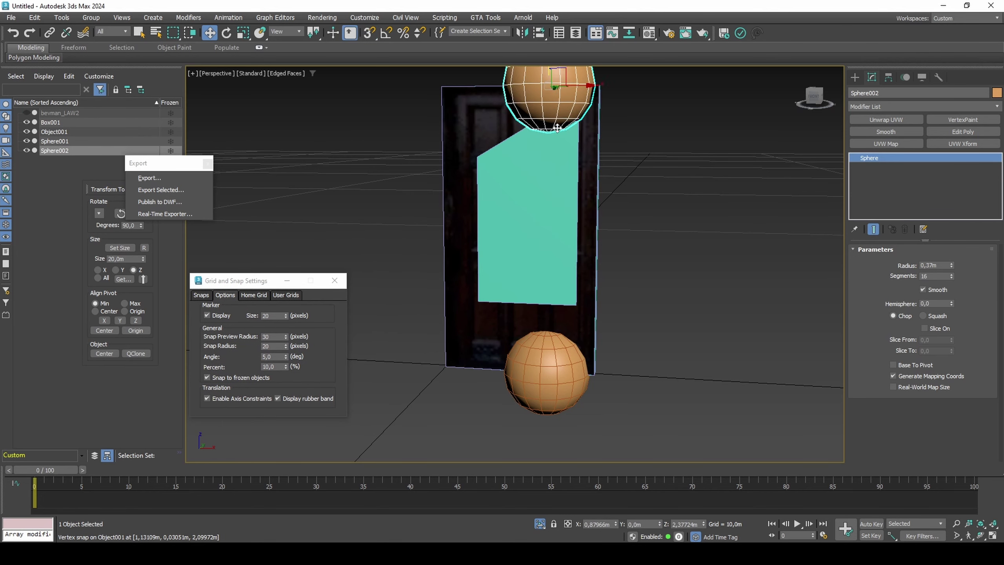
middle_drag(557, 128, 558, 167)
Step: Raise Sphere001 in front of the door and lower Sphere002 by 0.66 m with Transform Type-In
click(561, 372)
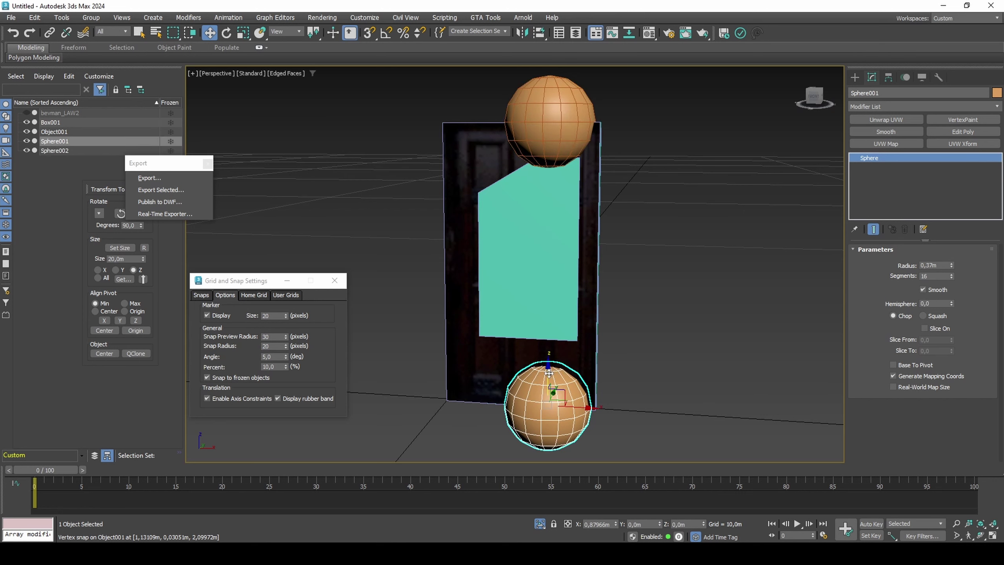
mouse_move(549, 374)
mouse_down()
mouse_move(559, 292)
mouse_move(563, 299)
mouse_up()
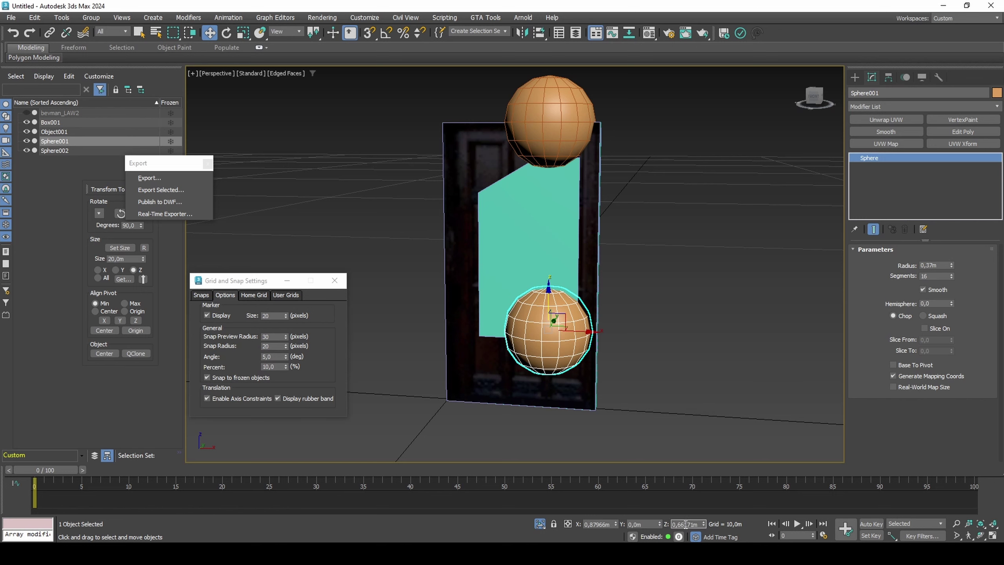
click(569, 158)
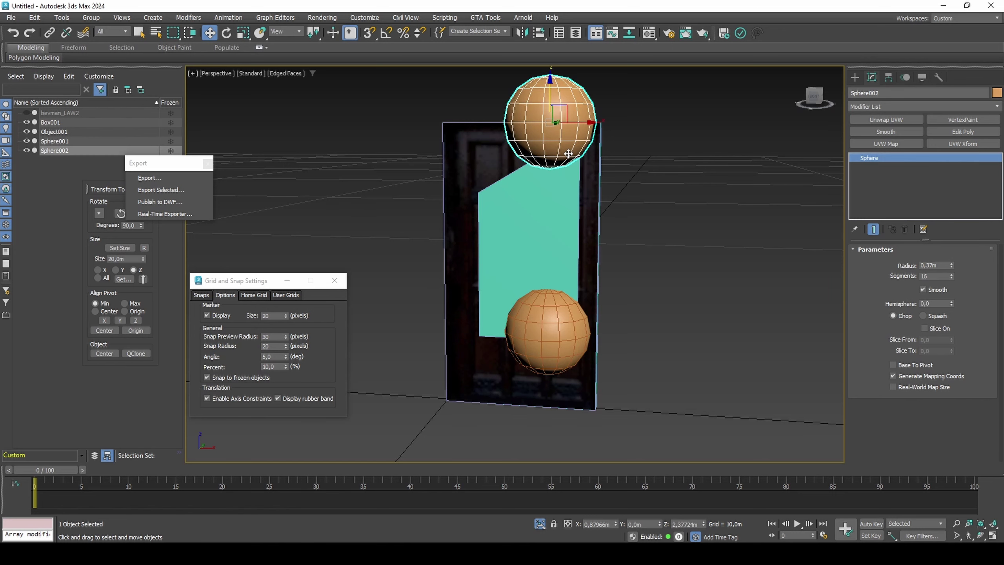
click(44, 18)
click(60, 160)
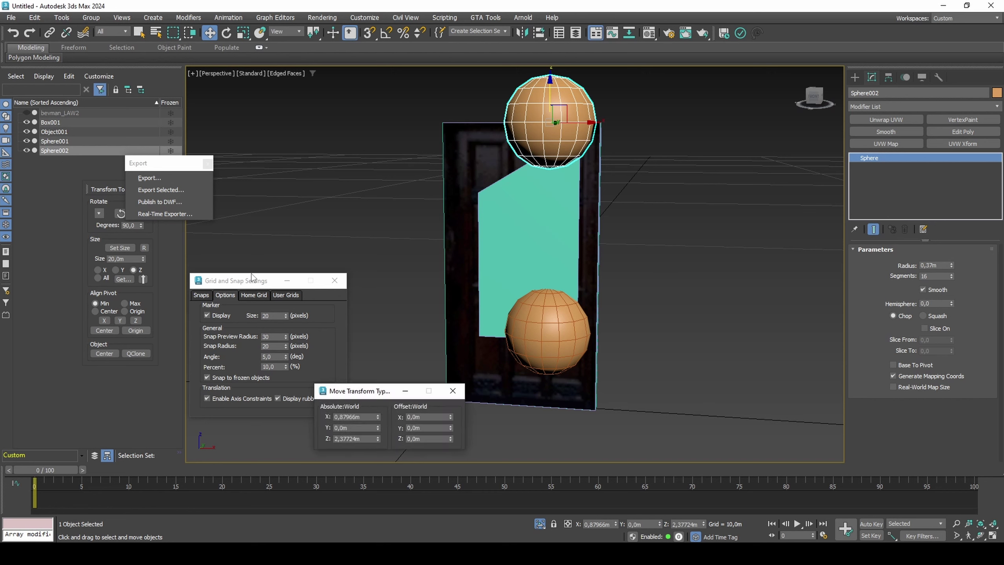
click(416, 438)
text(-,66)
key(Return)
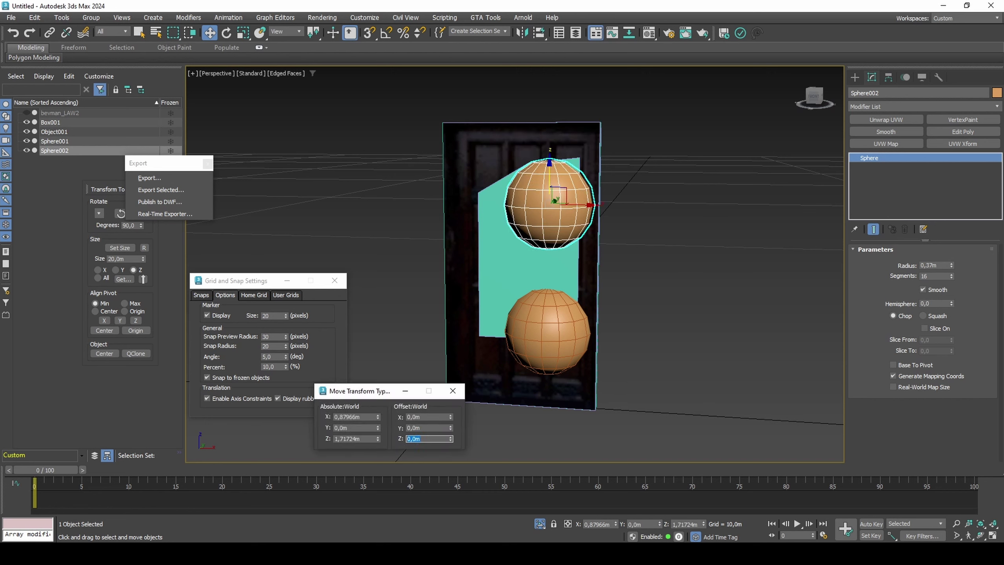
click(451, 391)
Step: Select both collision spheres together
alt+middle_drag(470, 380, 486, 354)
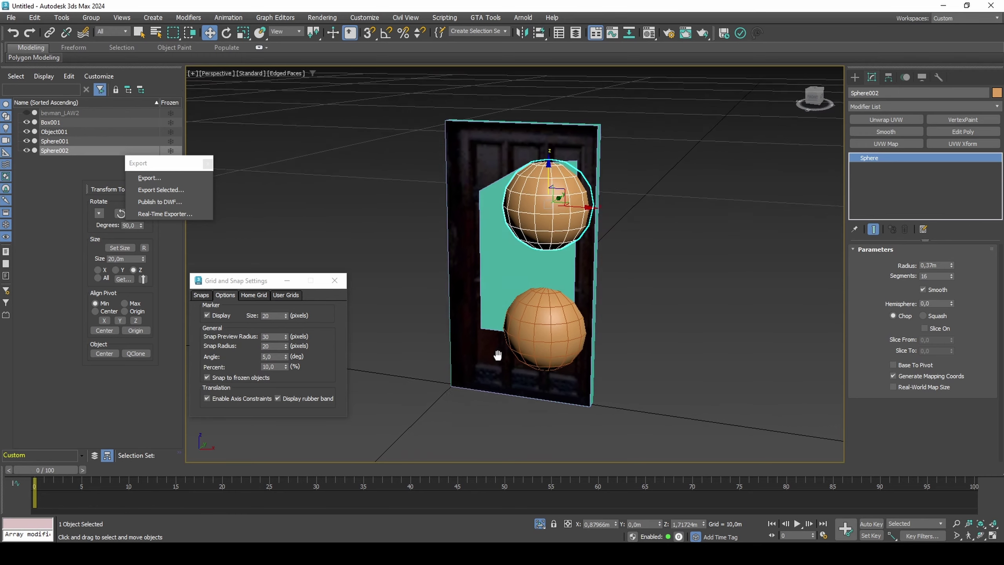
click(523, 332)
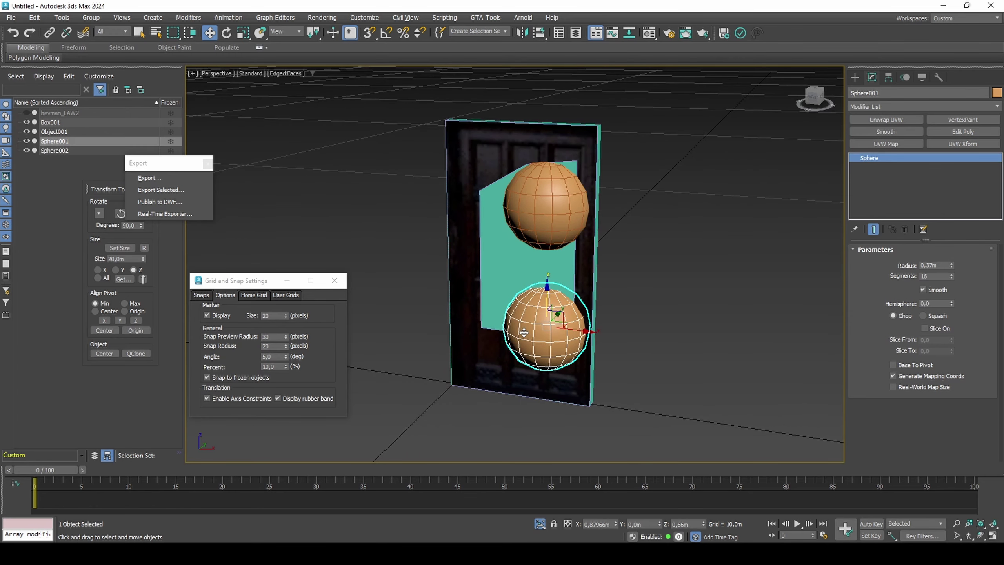
ctrl+click(548, 206)
Step: Add Box001 to the spheres and export them through COL IO as model 'door' in 1491.col
ctrl+click(72, 121)
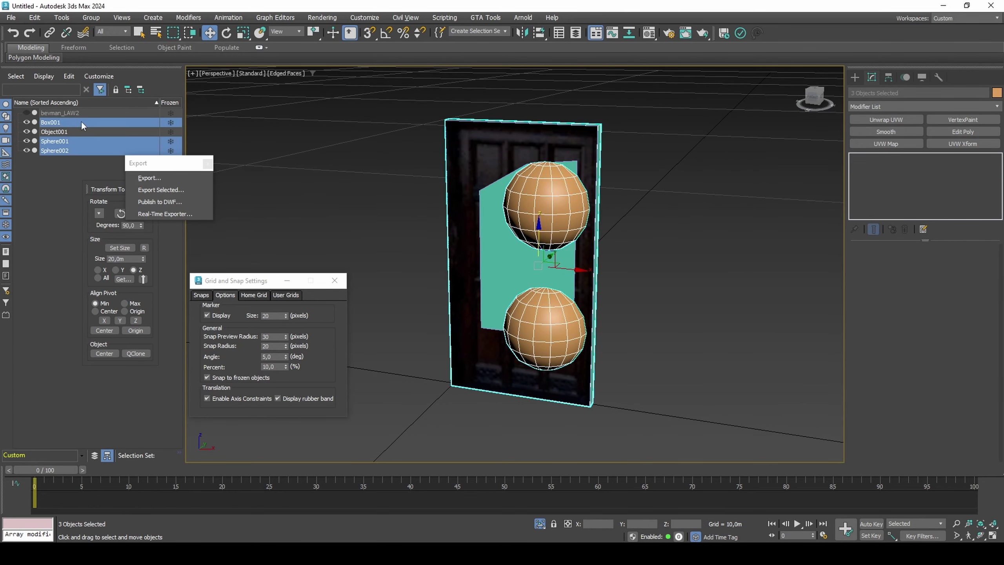
click(486, 17)
mouse_move(488, 48)
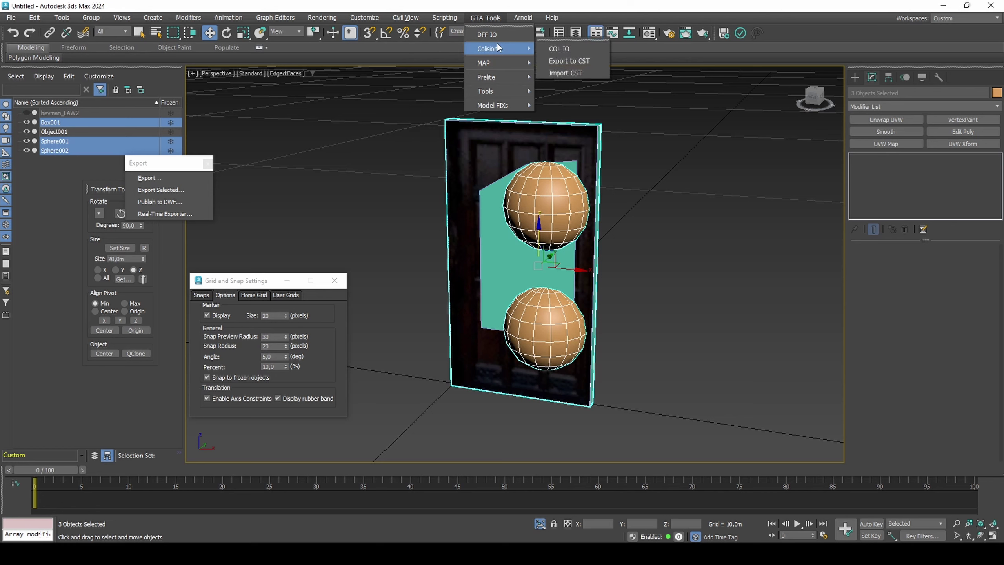
click(573, 45)
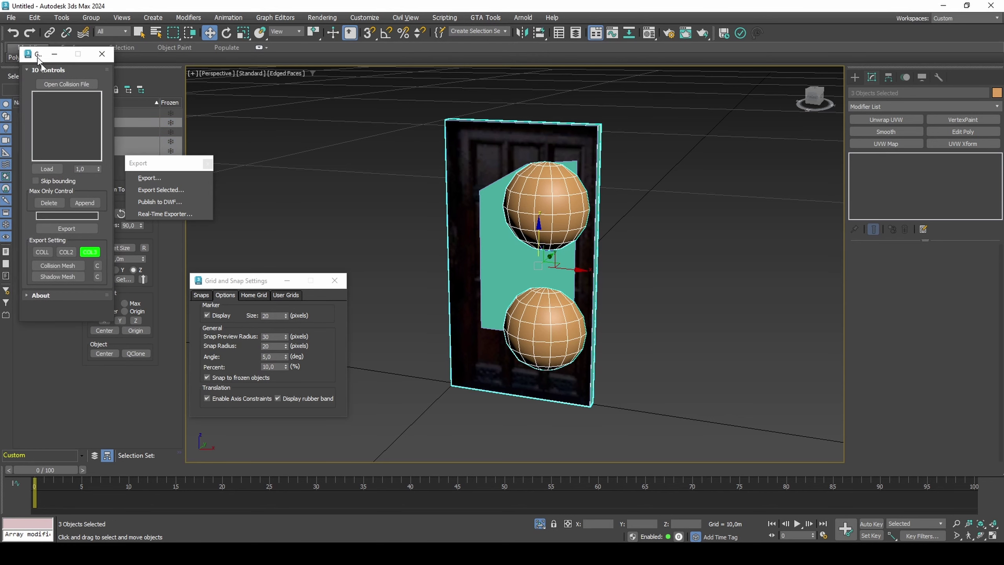
drag(27, 39, 90, 178)
click(105, 333)
text(door)
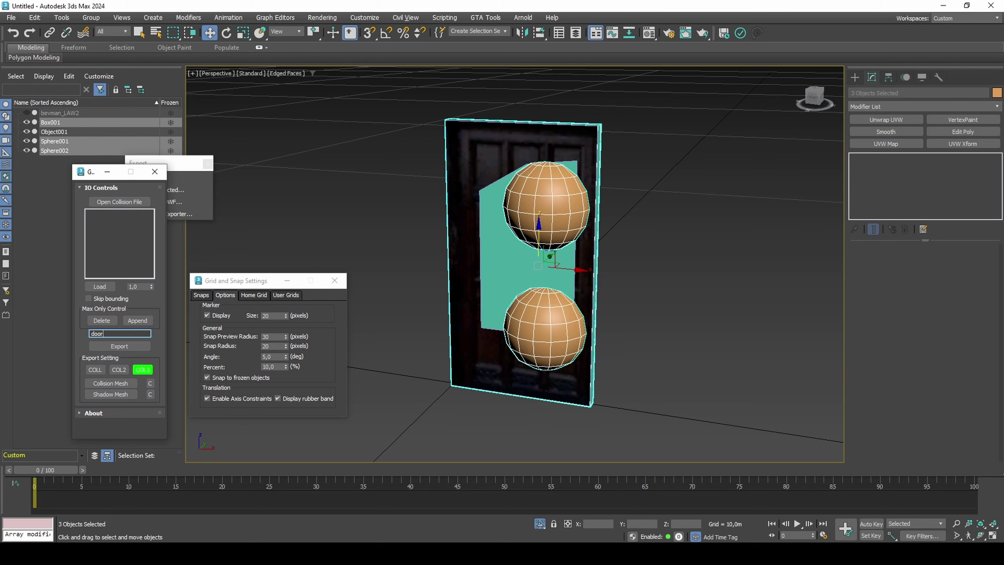
click(110, 345)
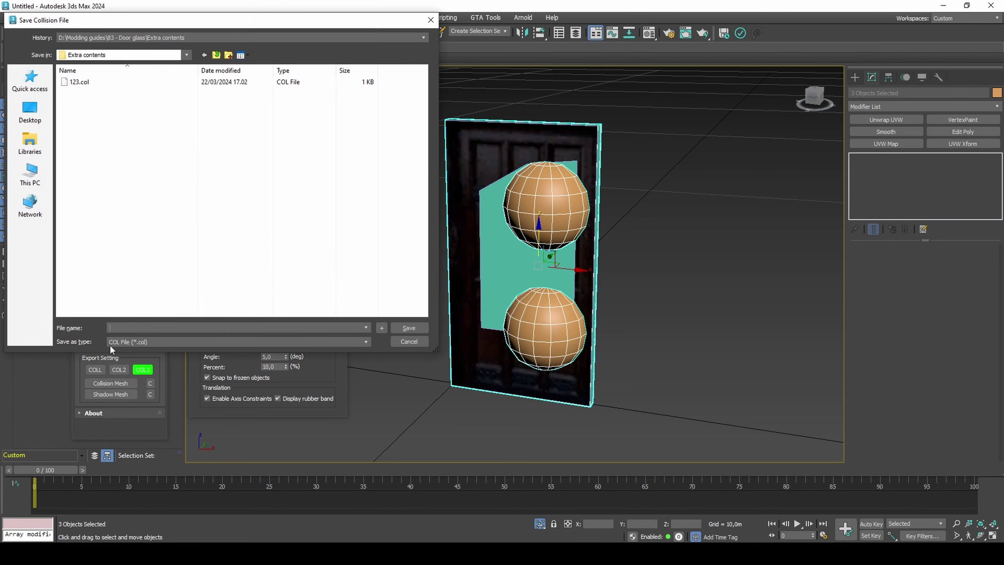
click(112, 349)
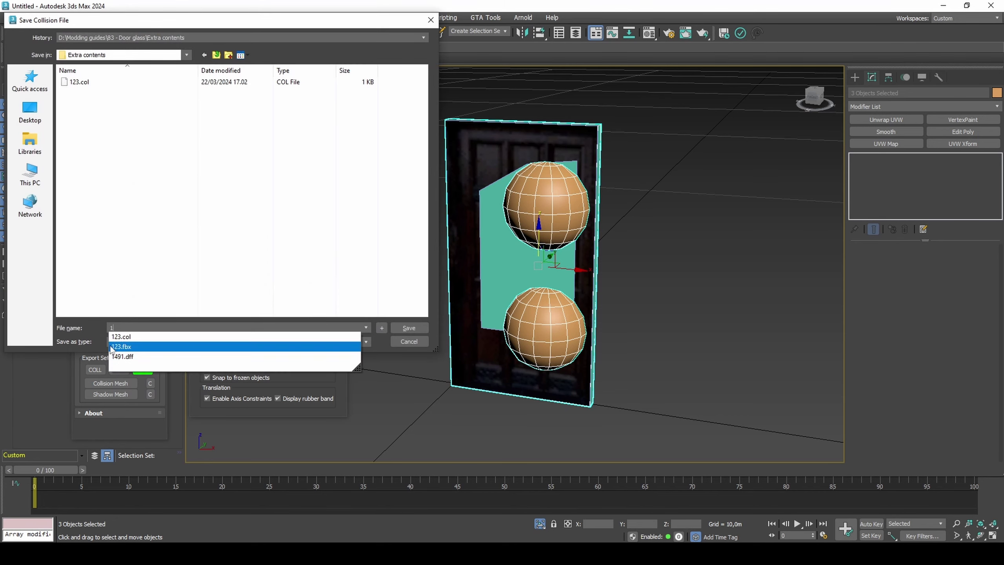
click(112, 349)
key(Escape)
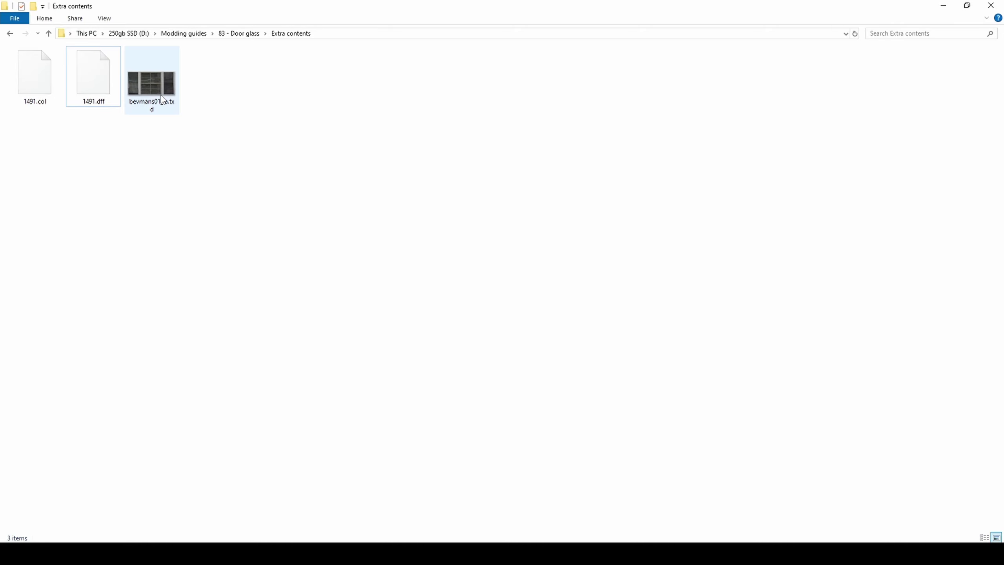
double_click(161, 95)
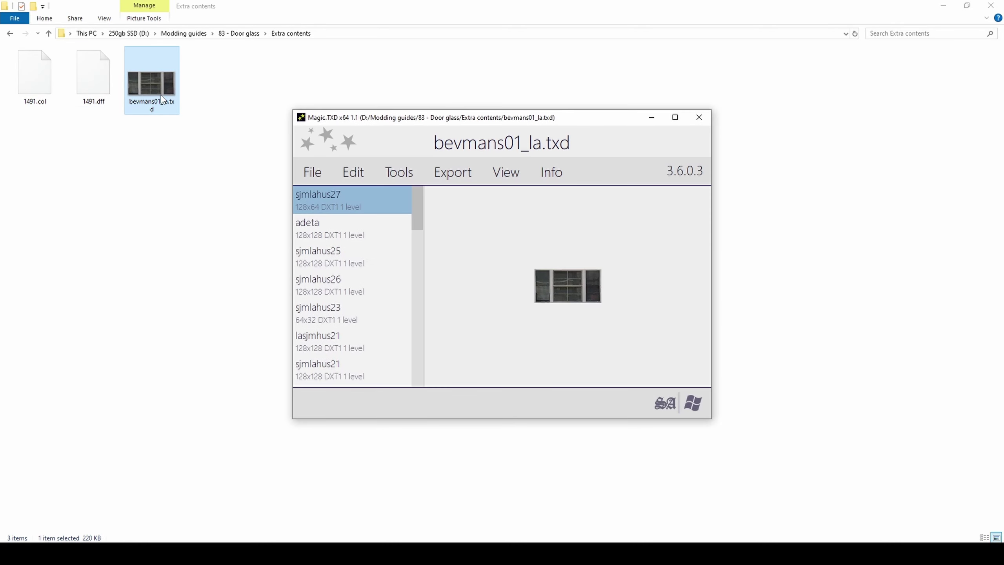
Step: Delete every texture in bevmans01_la.txd except lasbevcit7
scroll(372, 251, down, 8)
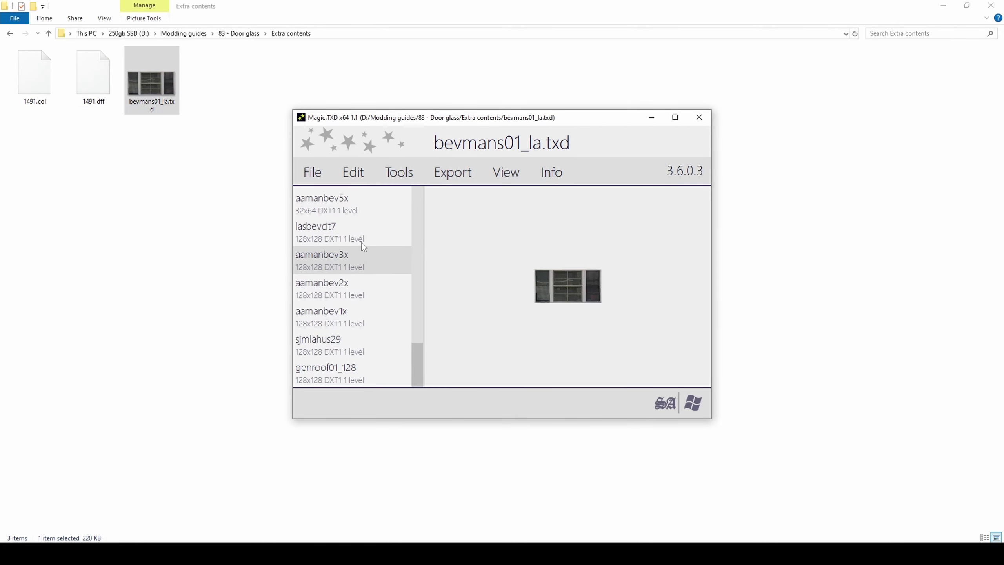
click(369, 202)
click(367, 219)
scroll(370, 240, up, 8)
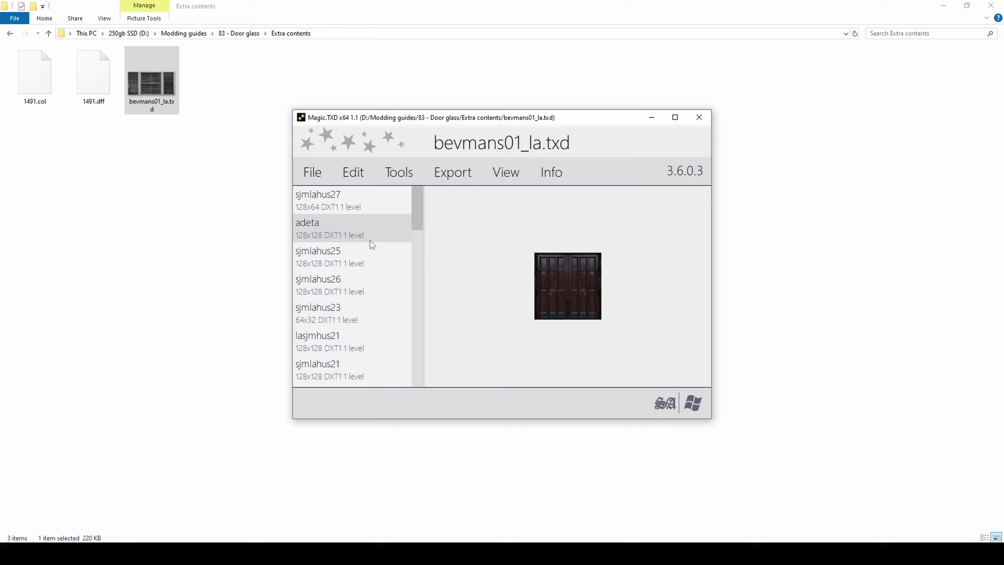
click(358, 203)
key(Delete)
key(Delete)
key(Delete)
key(Delete)
key(Delete)
key(Delete)
key(Delete)
key(Delete)
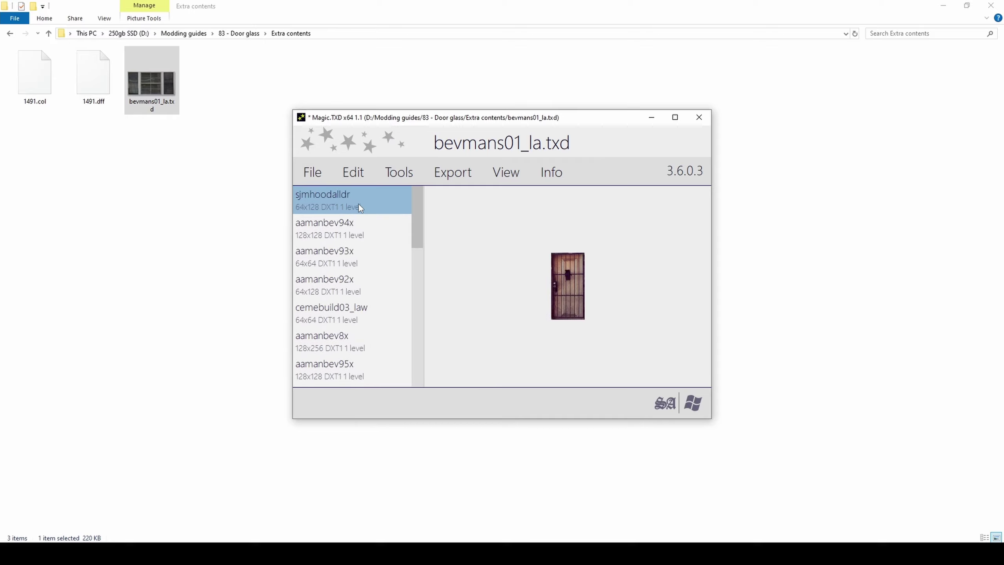
key(Delete)
key(Delete)
key(Delete)
key(Delete)
key(Delete)
key(Delete)
key(Delete)
key(Delete)
key(Delete)
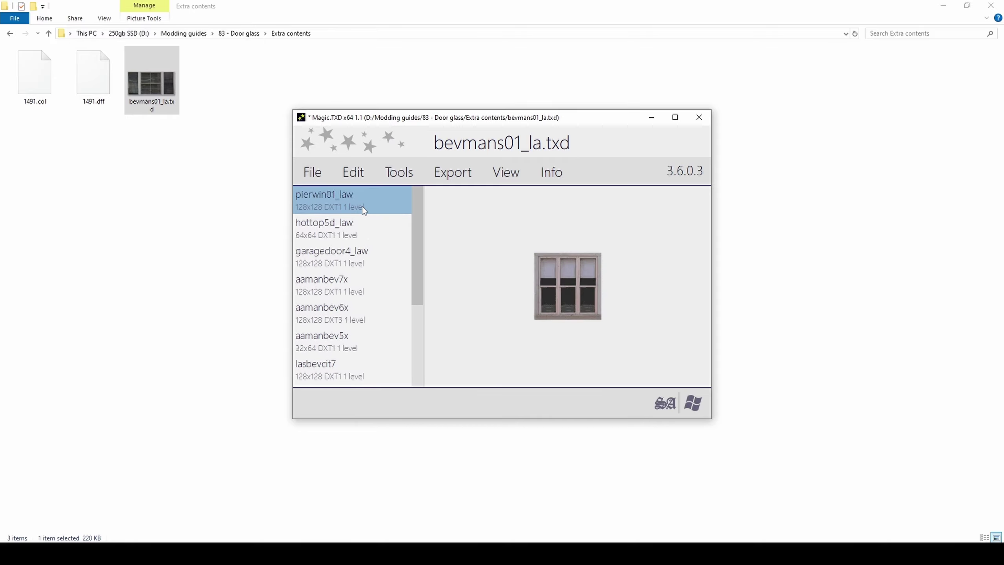
key(Delete)
key(Delete)
key(Delete)
key(Delete)
key(Delete)
key(Delete)
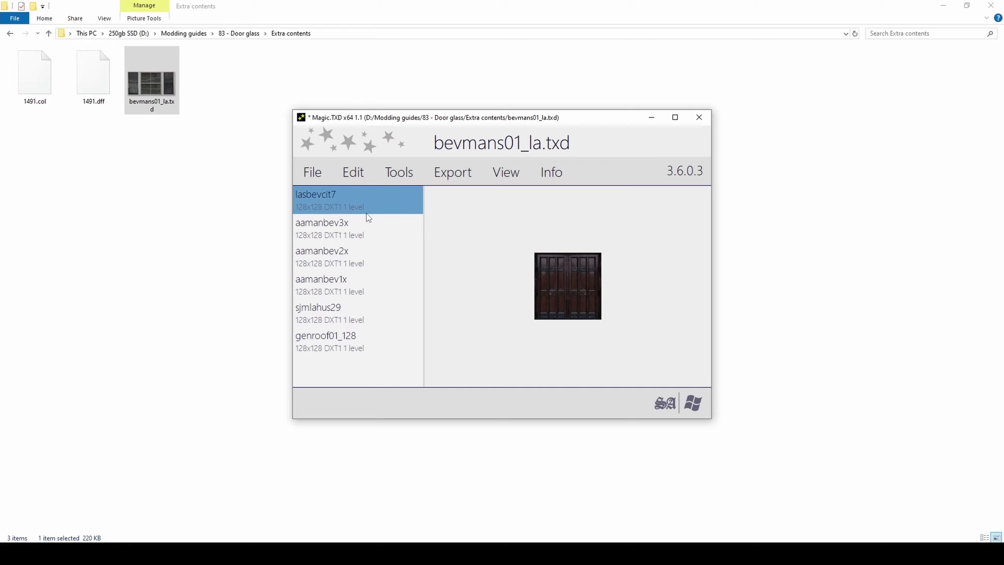
click(368, 339)
key(Delete)
key(Delete)
key(Delete)
key(Delete)
key(Delete)
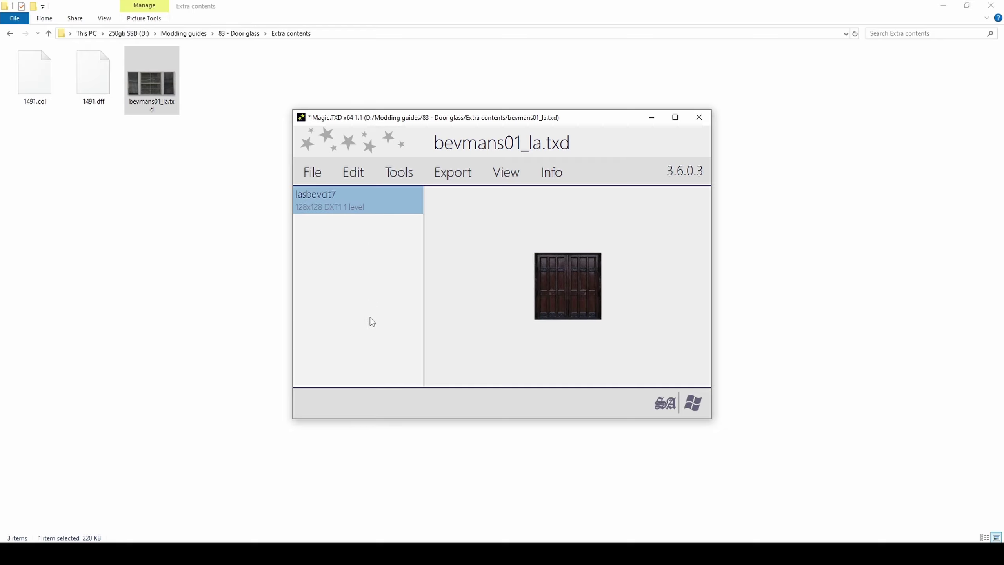
Step: Save the trimmed dictionary, close Magic.TXD, and rename the file to 1491.txd
key(ctrl+s)
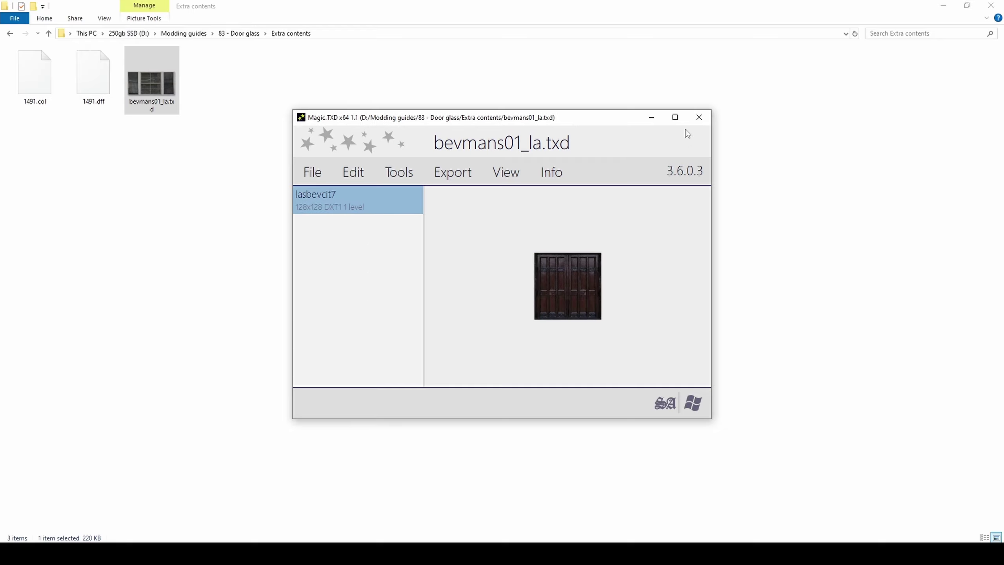
click(698, 117)
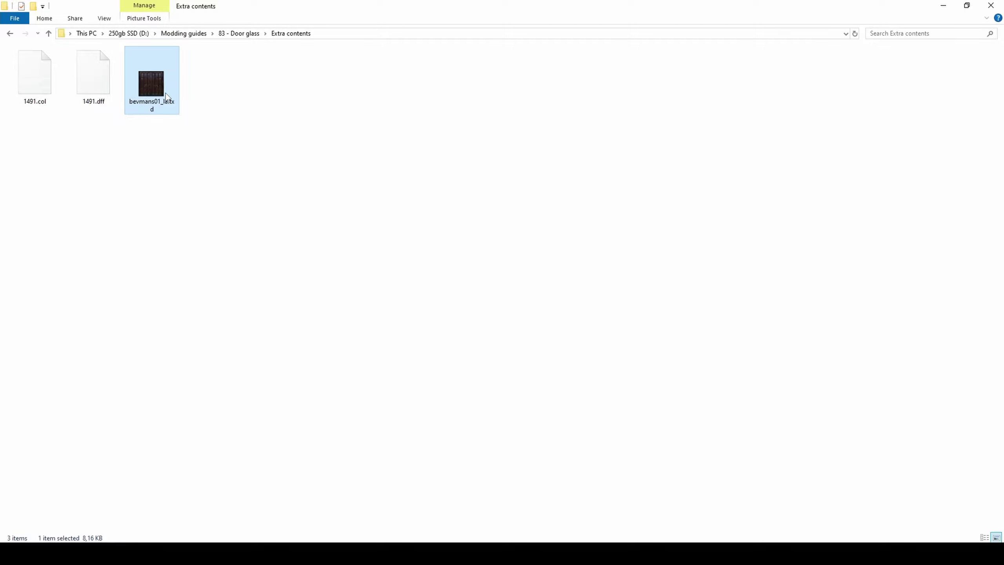
key(F2)
text(1491)
key(Return)
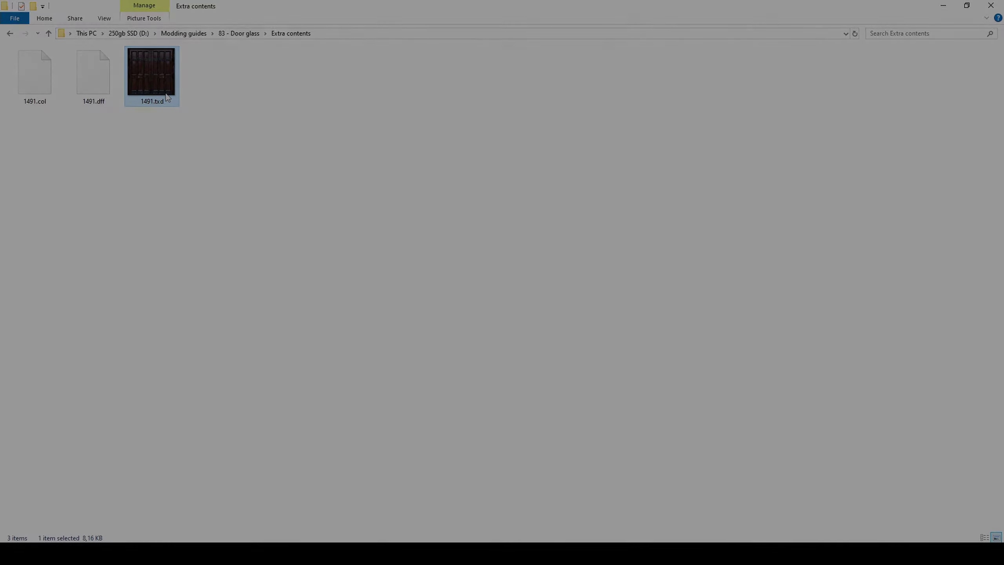